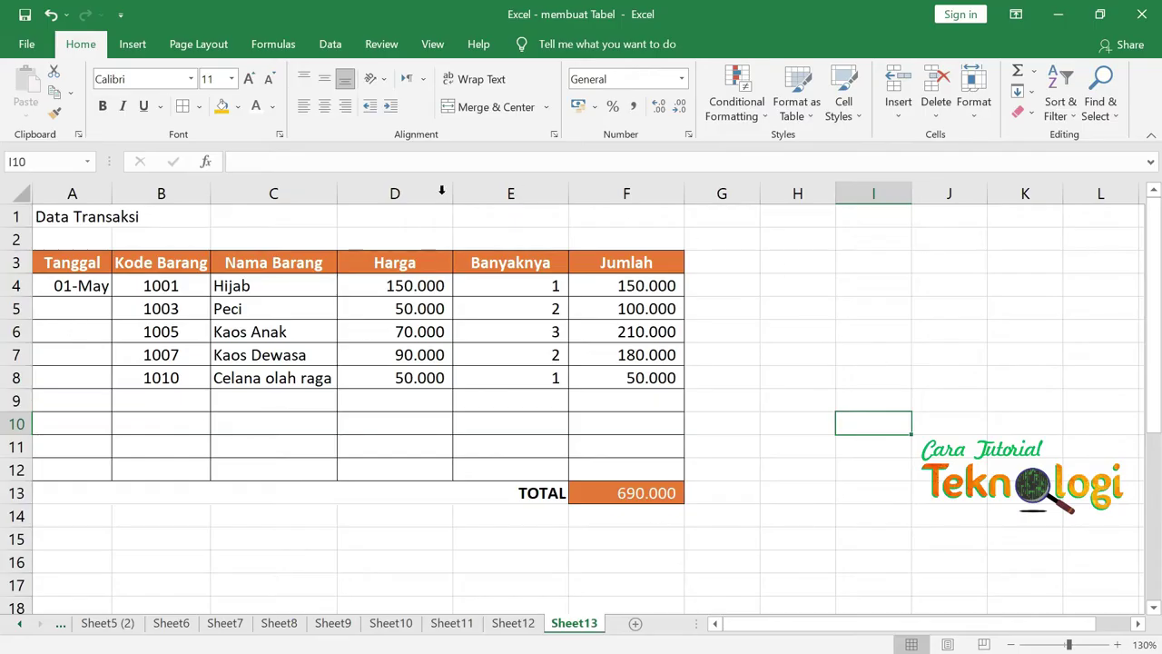
# Enter Kode Barang 1002 in B9 and quantity 2 in E9
pyautogui.scroll(-3, 461, 469)
pyautogui.scroll(-2, 462, 468)
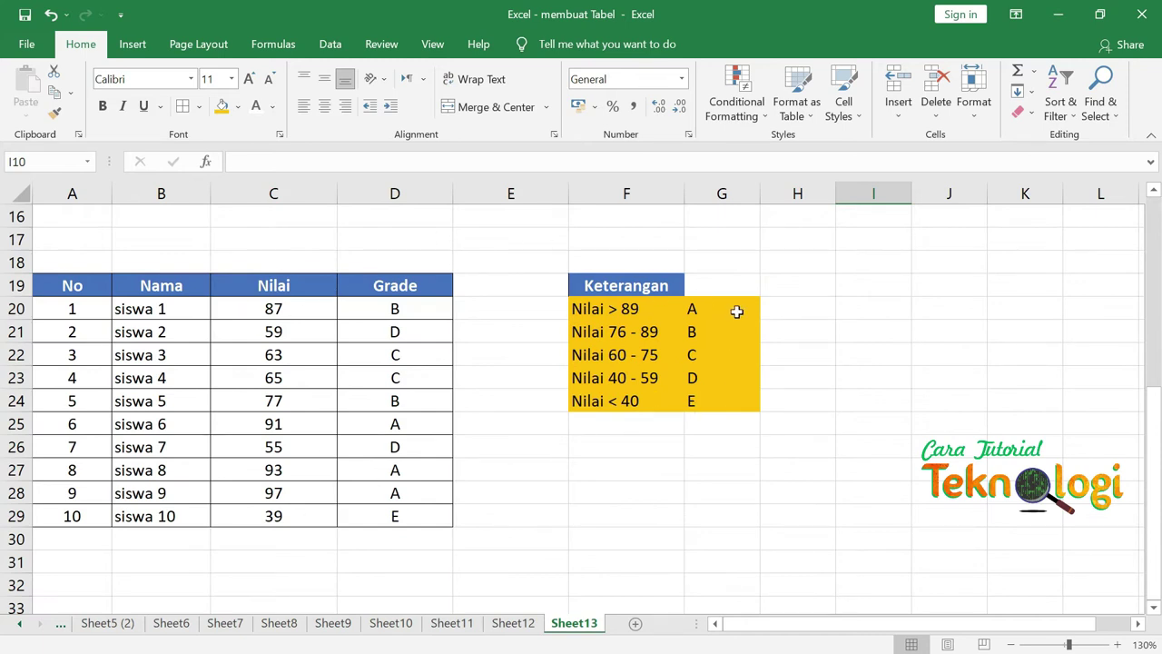
pyautogui.scroll(5, 853, 463)
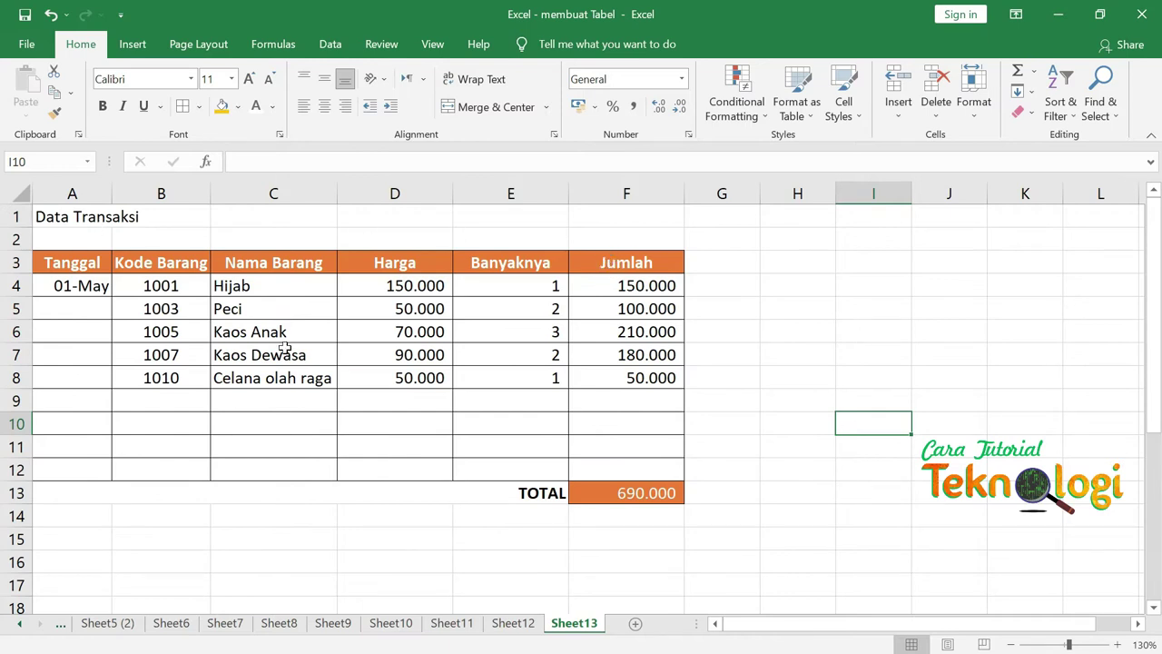
pyautogui.click(182, 405)
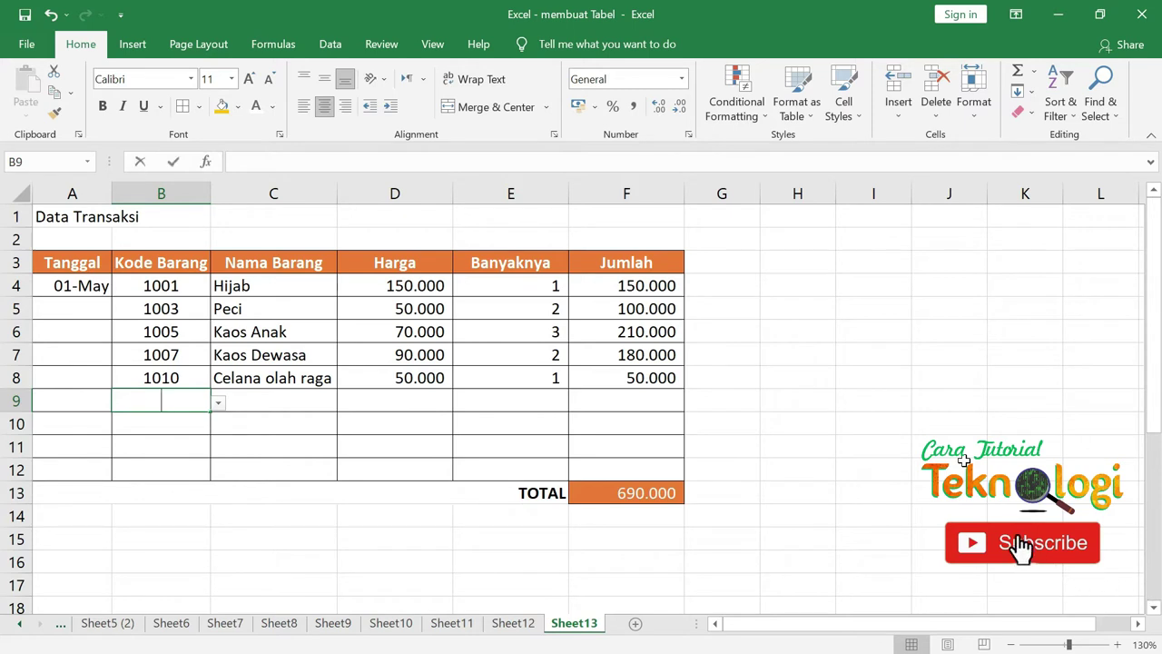
pyautogui.write('1002')
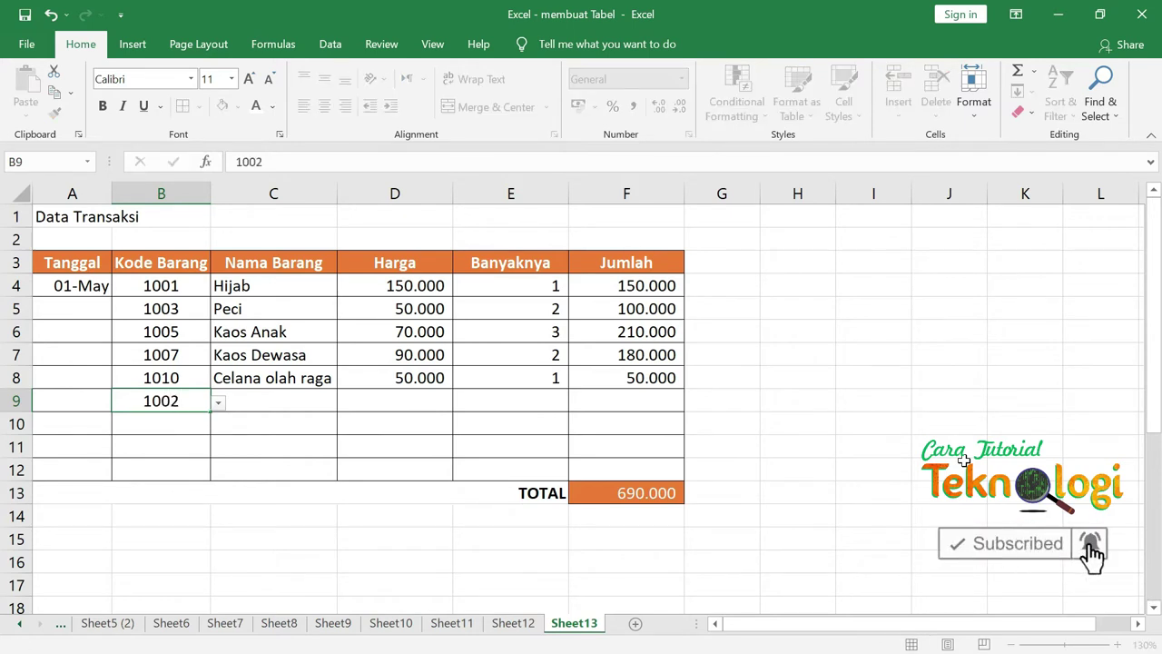
pyautogui.press('Tab')
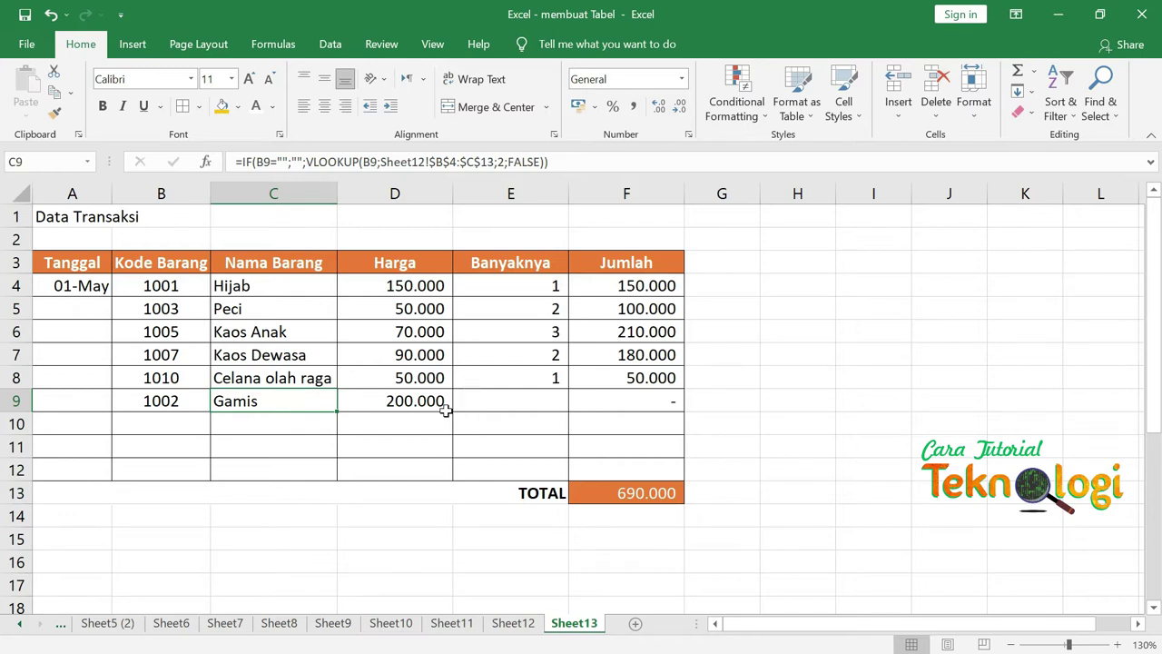
pyautogui.click(537, 401)
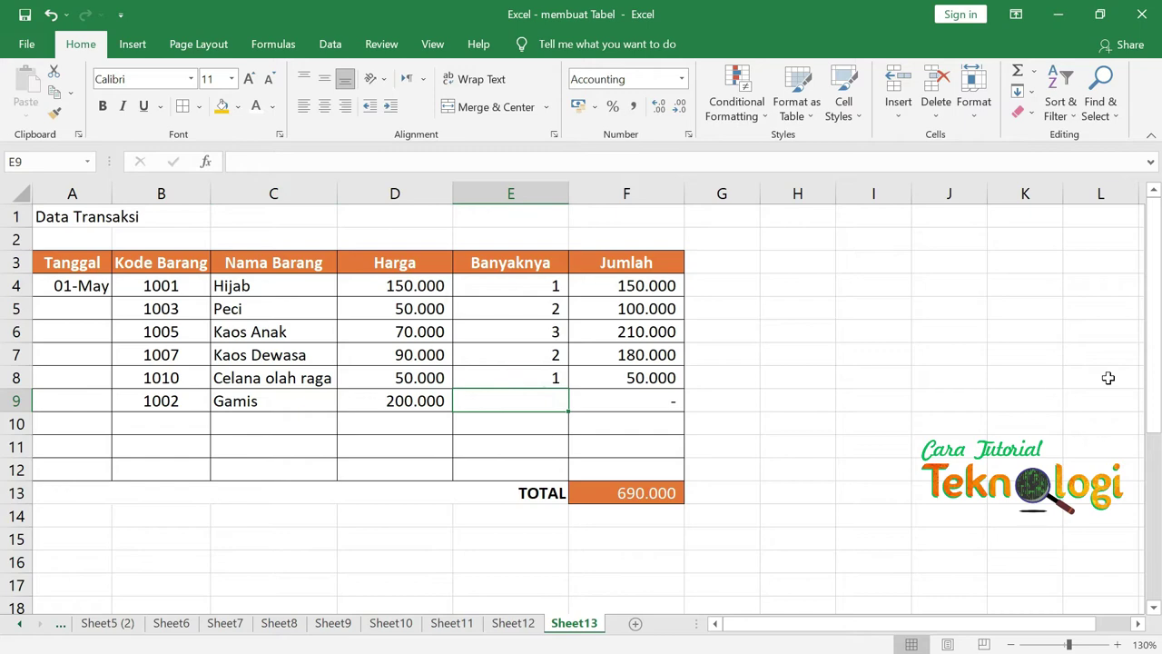
pyautogui.write('2')
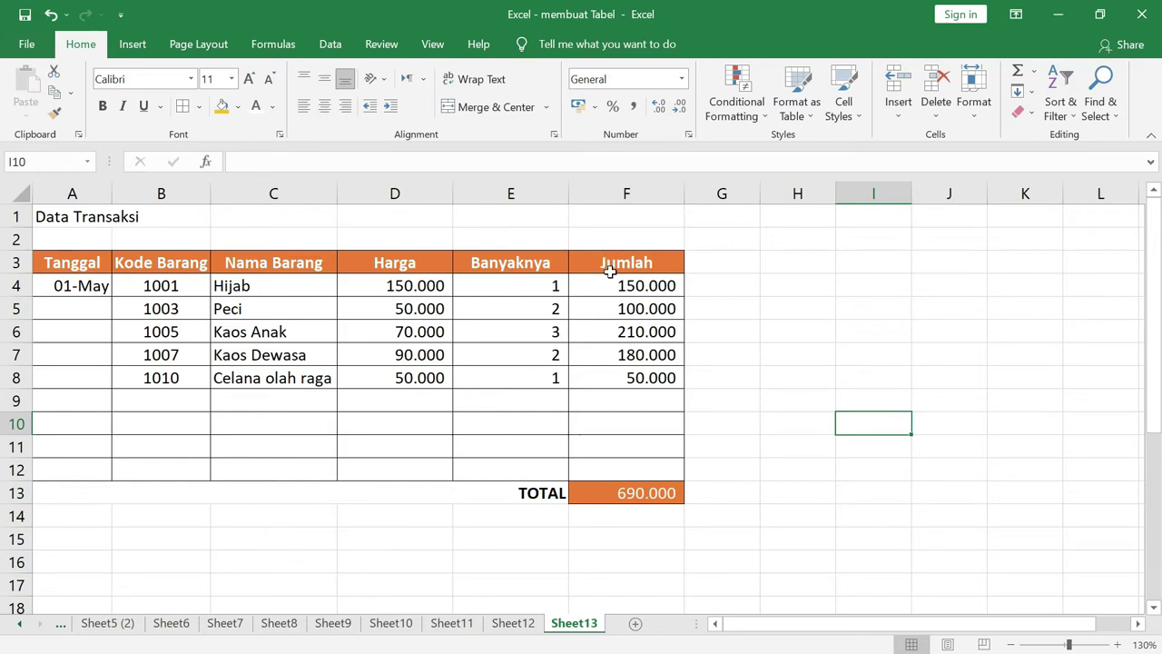
# Re-enter code 1002 in B9 and quantity 2 in E9, committing so TOTAL reads 1.090.000
pyautogui.click(182, 404)
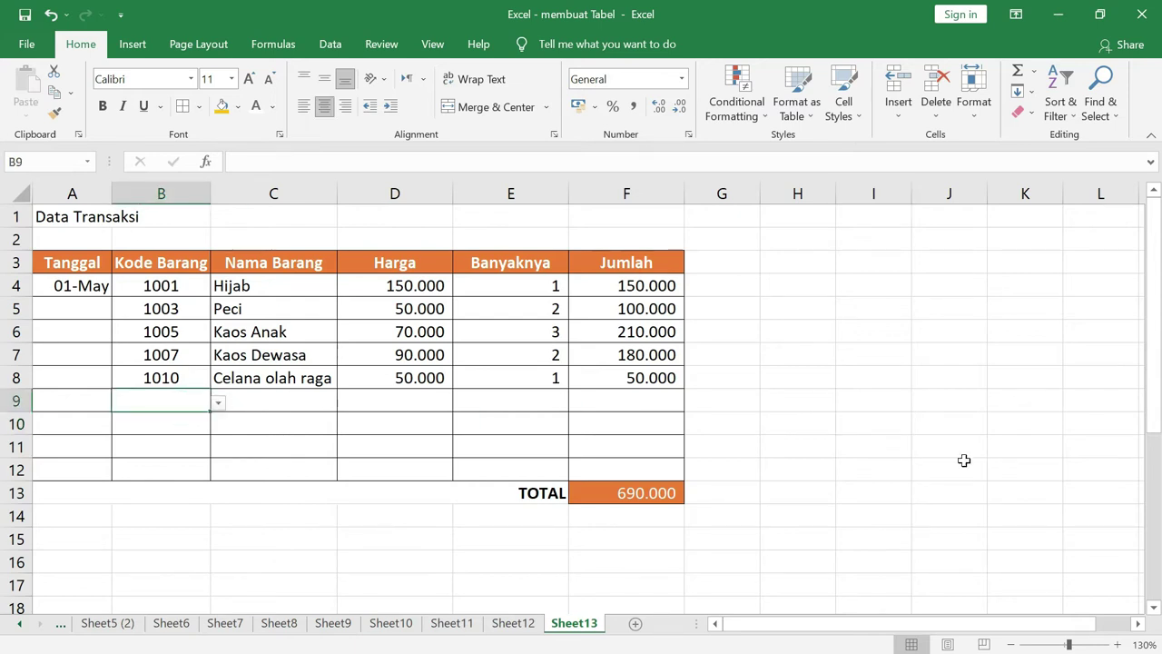
pyautogui.write('1002')
pyautogui.press('Tab')
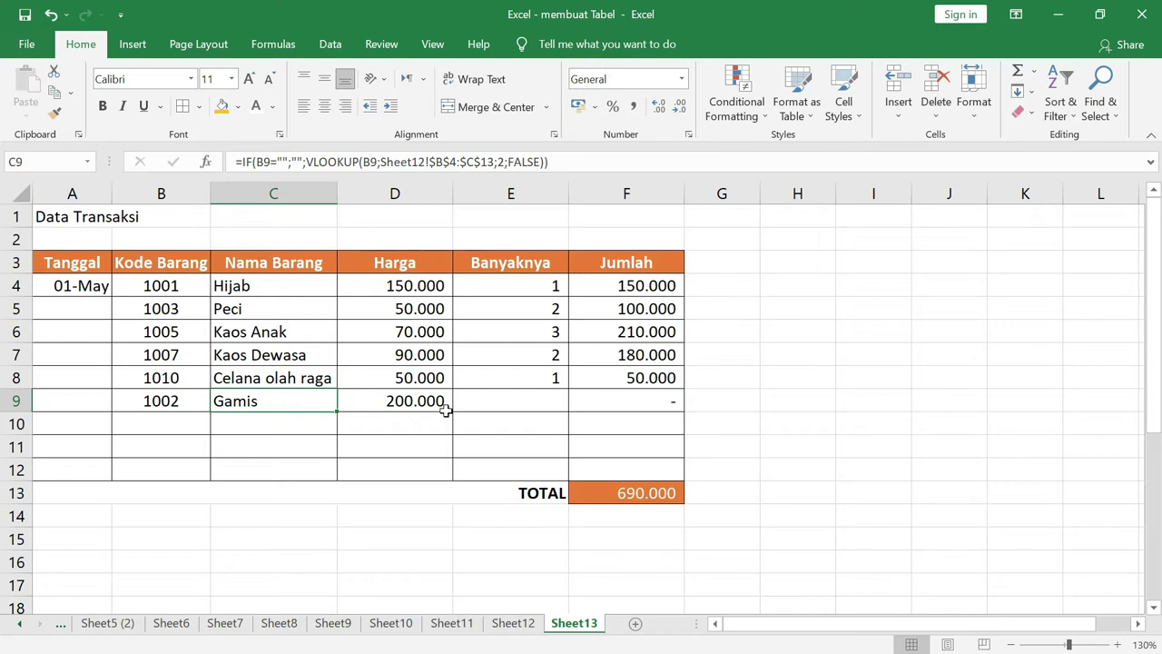
pyautogui.click(536, 401)
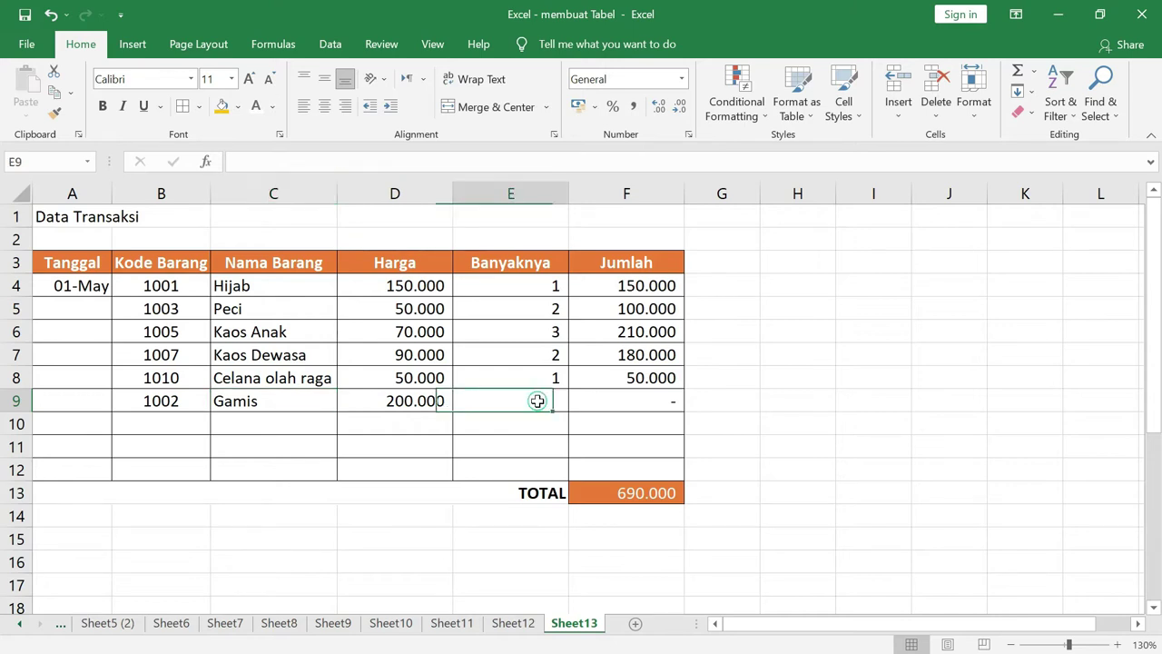
pyautogui.write('2')
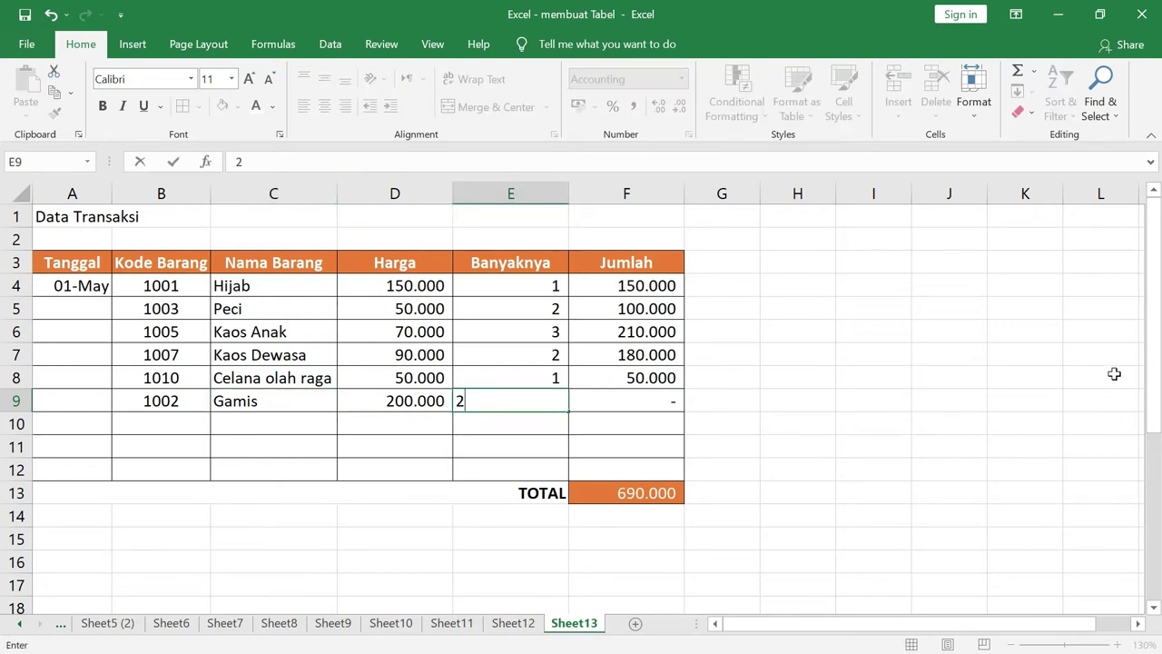
pyautogui.click(964, 404)
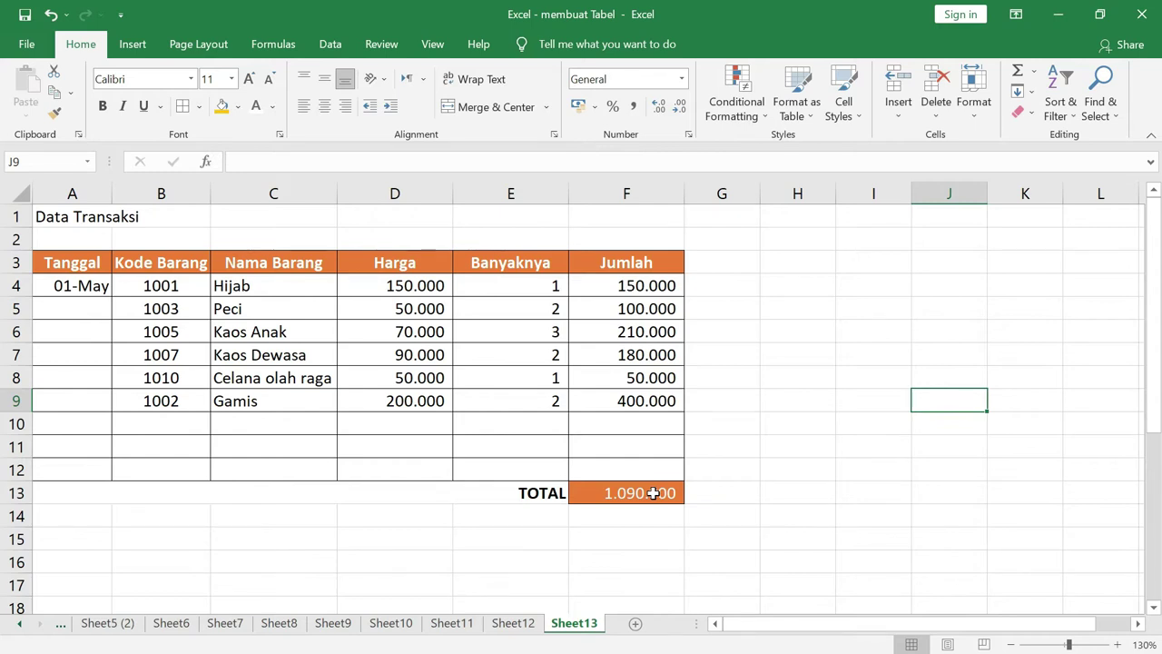
# Copy the Data Transaksi table A1:F13 to I1 and autofit columns I–N
pyautogui.moveTo(36, 216); pyautogui.dragTo(619, 489)
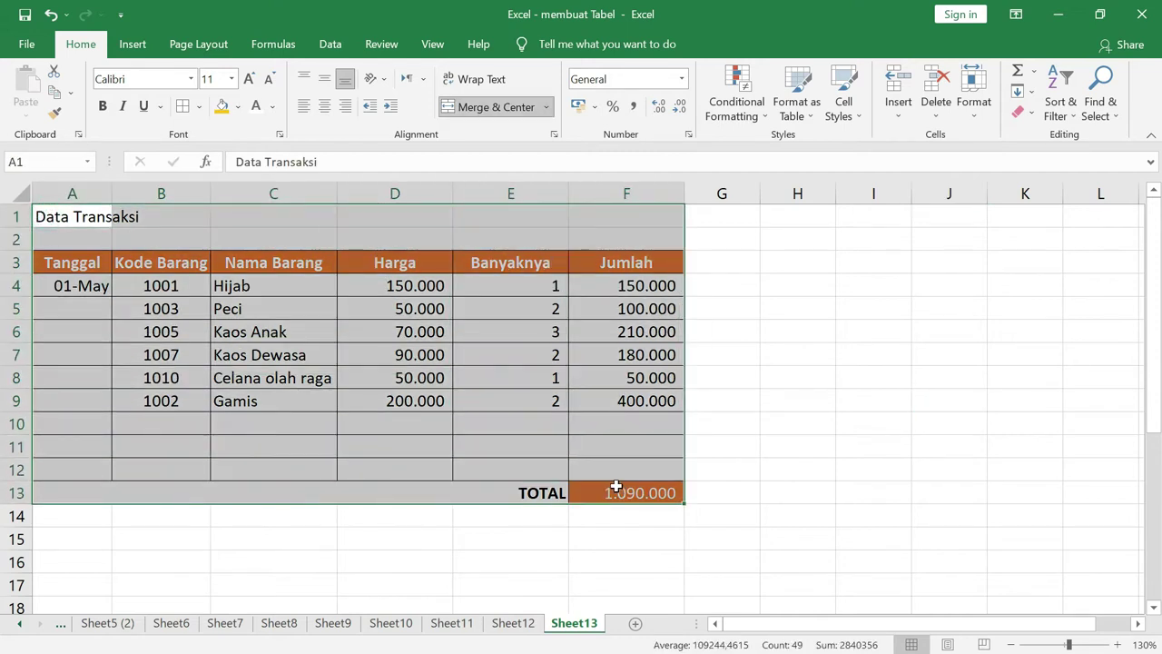
pyautogui.hotkey('ctrl', 'c')
pyautogui.click(869, 223)
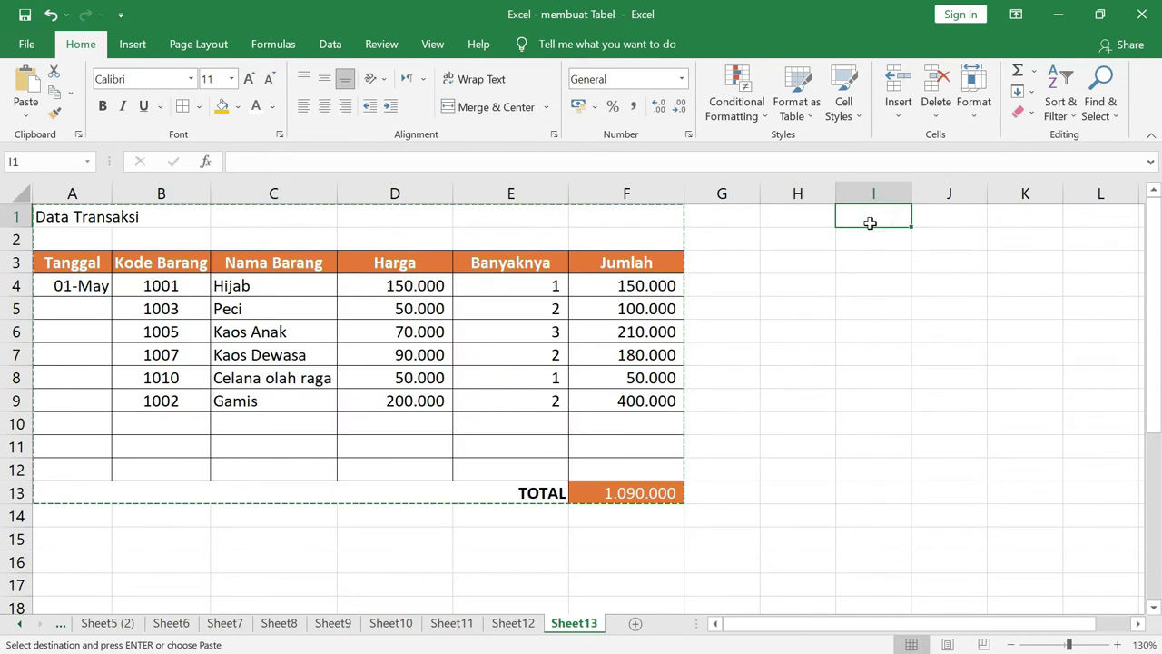
pyautogui.hotkey('ctrl', 'v')
pyautogui.moveTo(893, 193); pyautogui.dragTo(1158, 210)
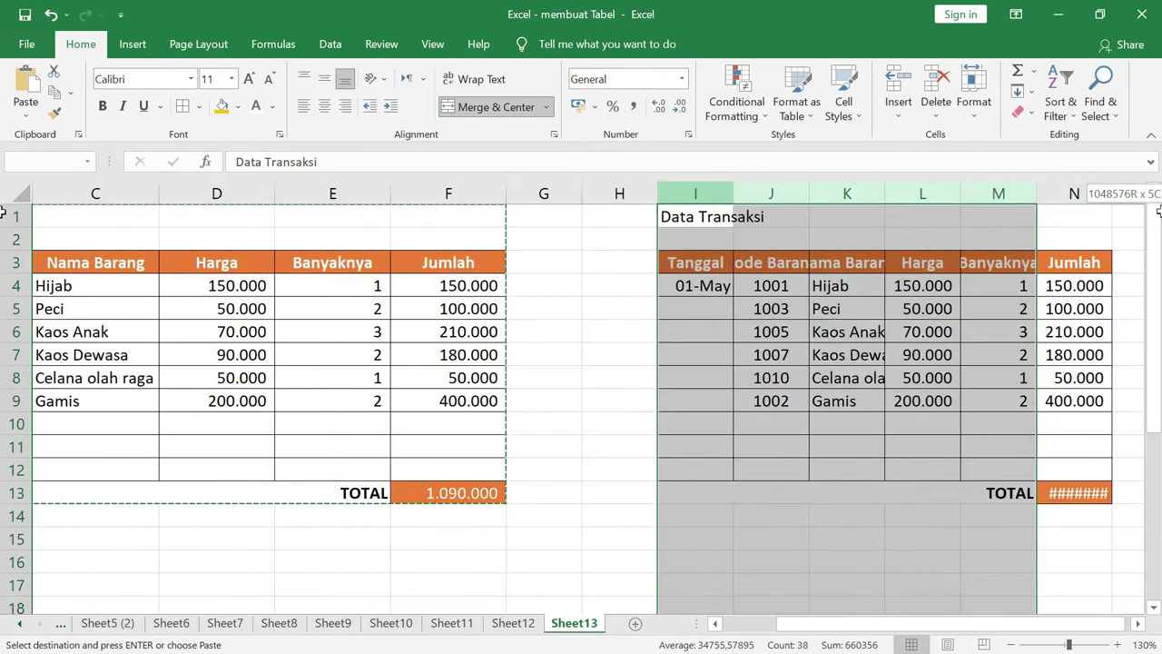
pyautogui.moveTo(1158, 210); pyautogui.dragTo(982, 192)
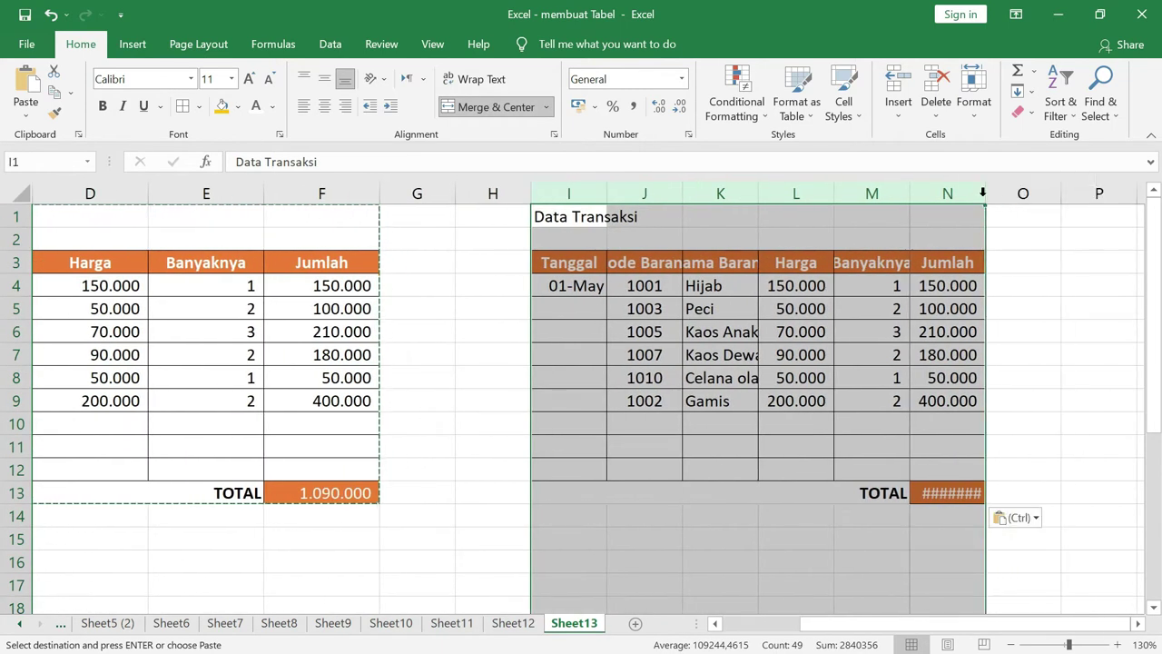
pyautogui.doubleClick(982, 192)
# Clear the copied data rows I4:N9 and the copy's TOTAL cell N13
pyautogui.moveTo(606, 285); pyautogui.dragTo(1055, 405)
pyautogui.press('Delete')
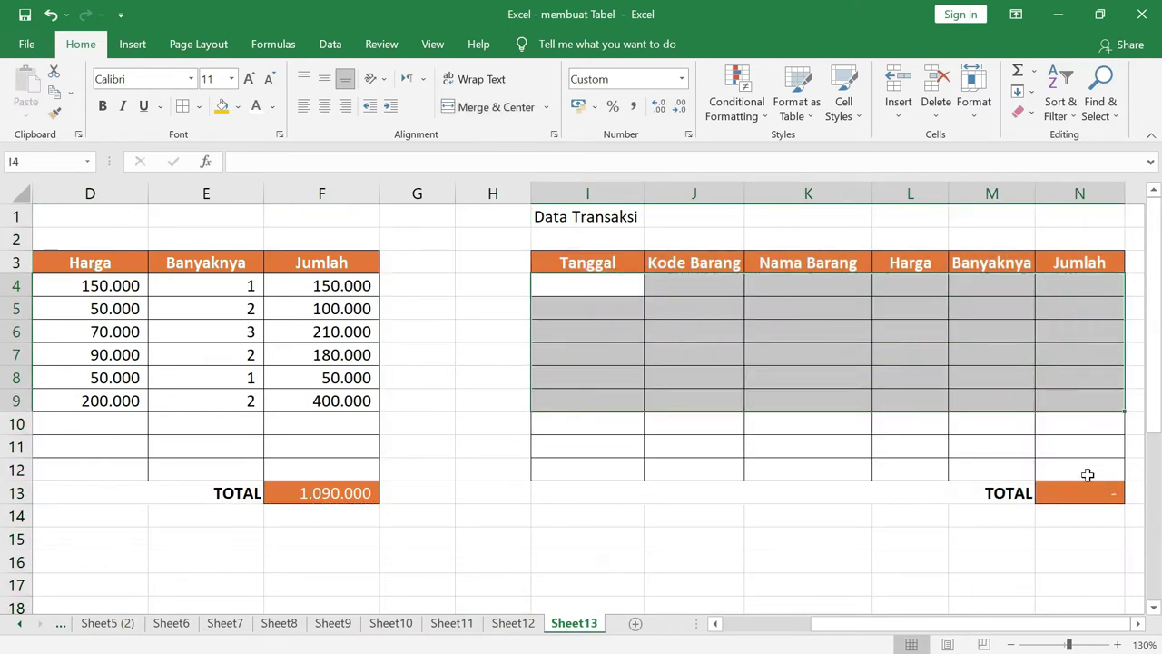
pyautogui.click(1092, 489)
pyautogui.press('Delete')
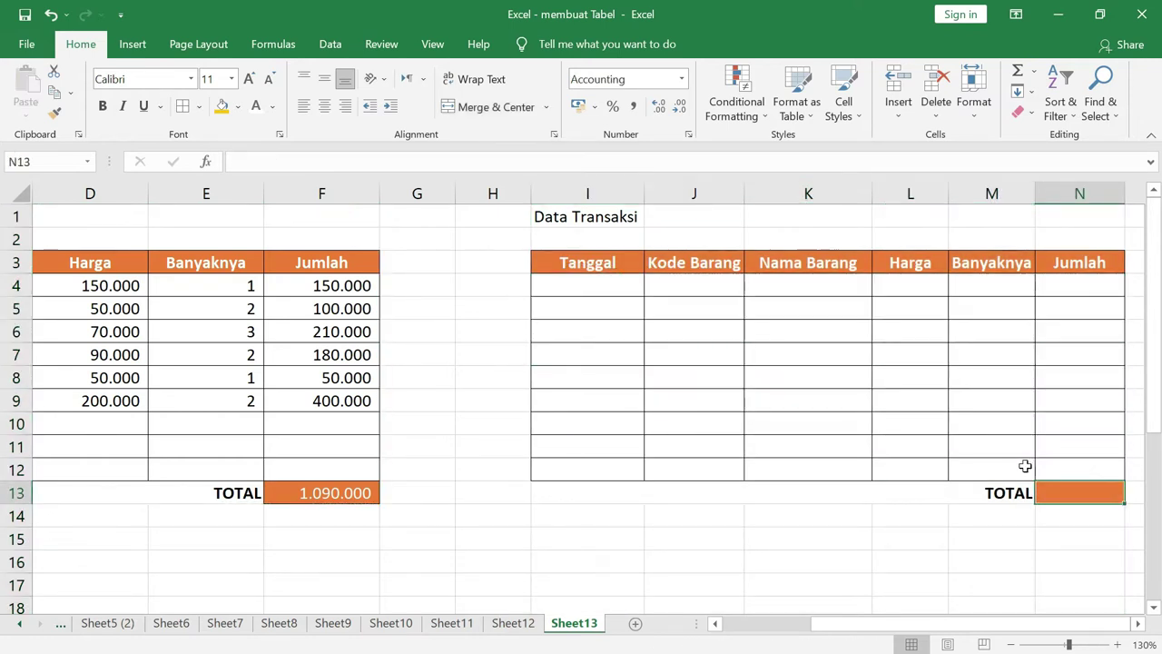
pyautogui.click(831, 531)
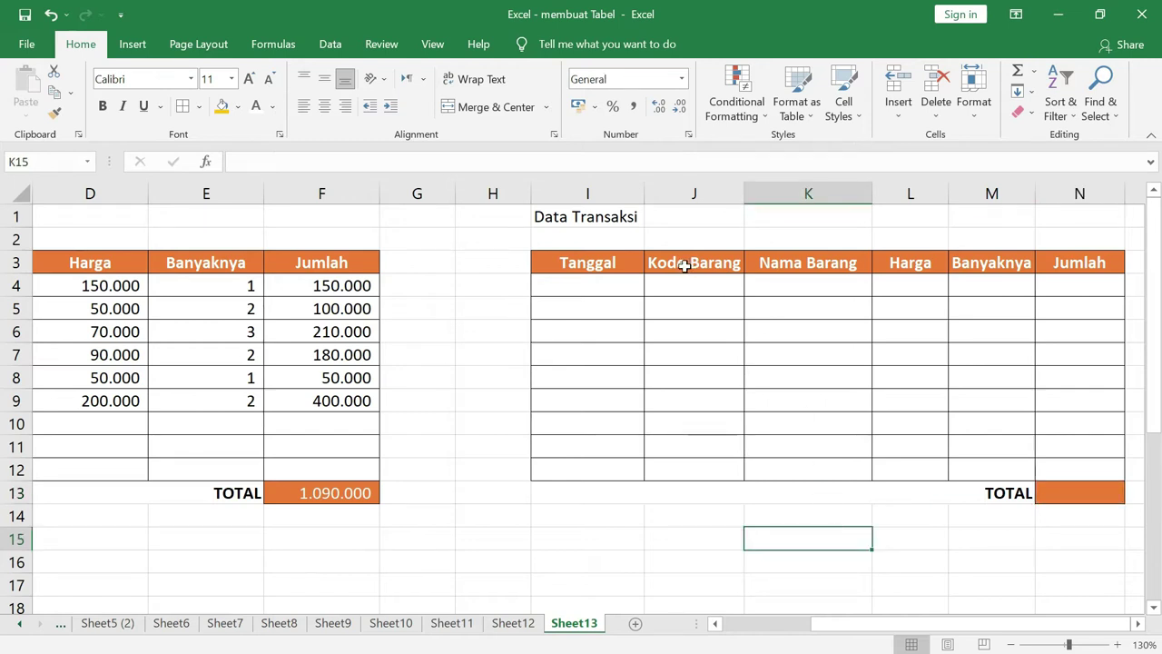
pyautogui.click(697, 289)
pyautogui.moveTo(791, 633); pyautogui.dragTo(825, 635)
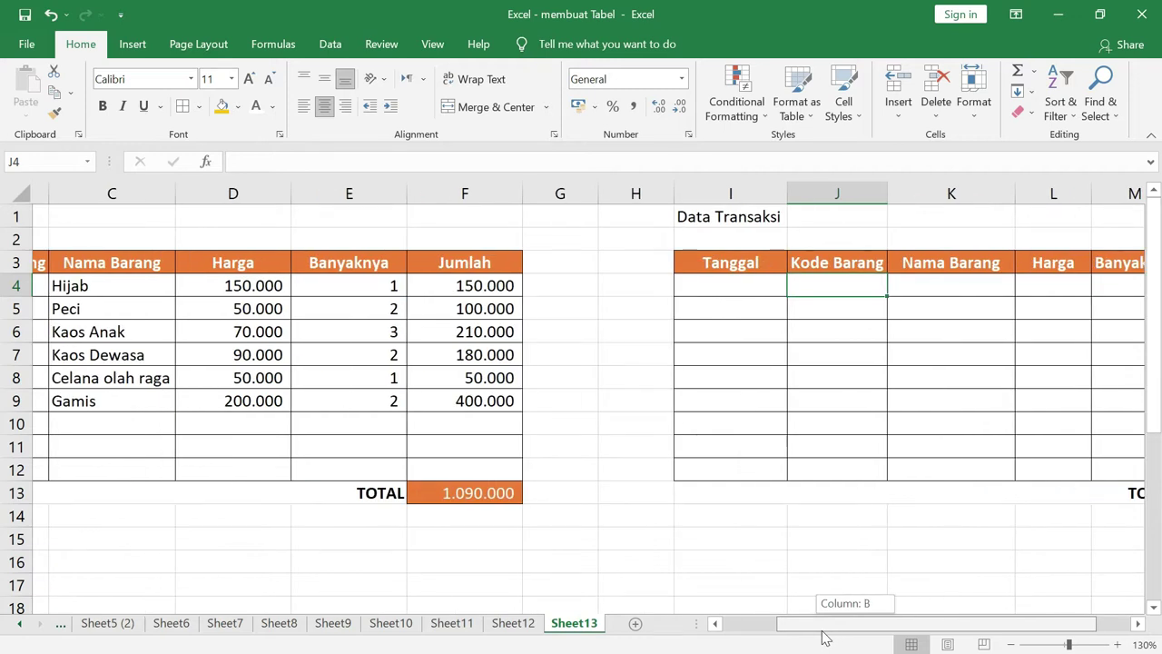
pyautogui.moveTo(824, 638); pyautogui.dragTo(902, 632)
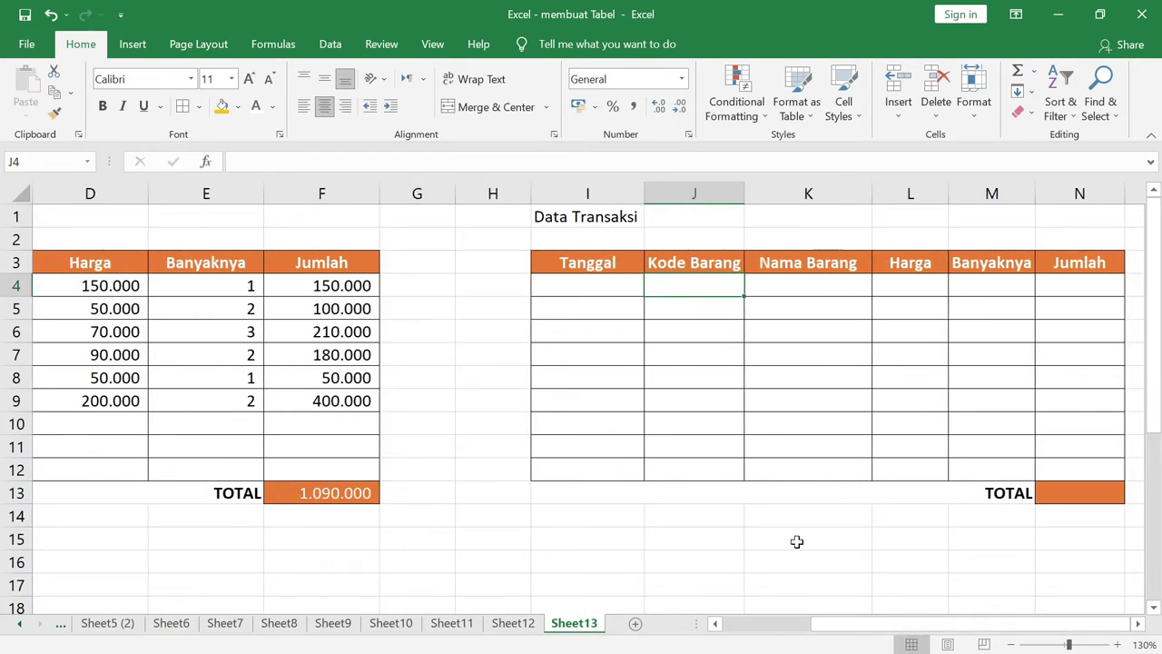
pyautogui.click(511, 625)
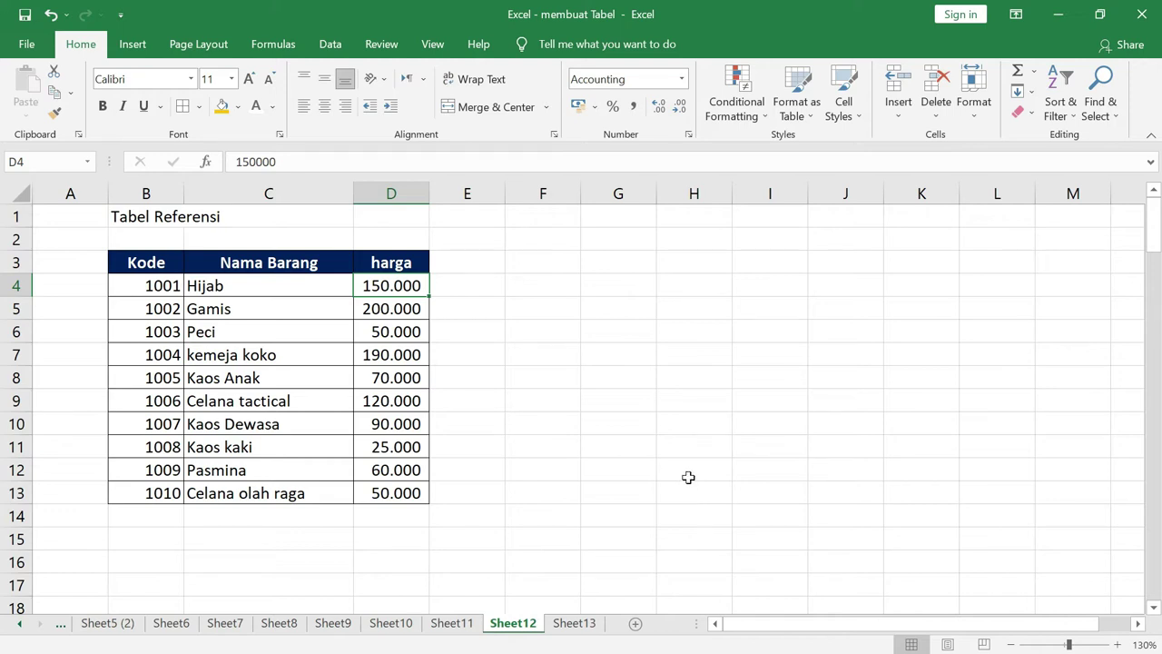
pyautogui.click(160, 288)
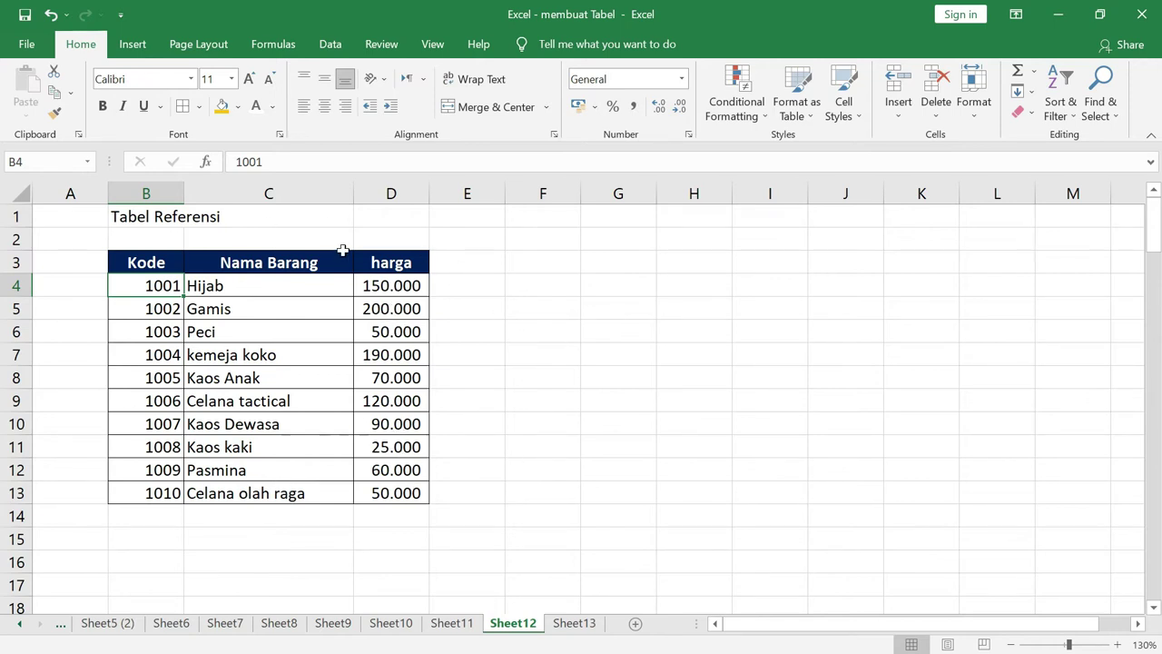
pyautogui.click(580, 624)
pyautogui.click(618, 282)
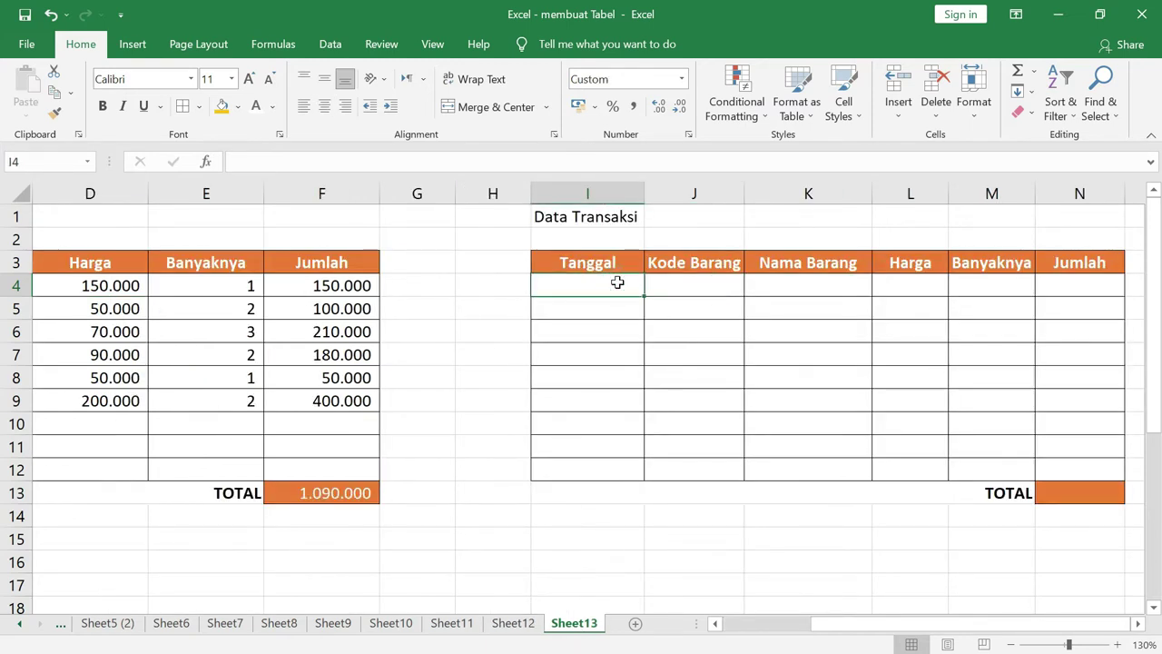
# Enter date 1/5 in I4 and code 1001 in J4, then start =vlookup( in K4
pyautogui.write('1/5')
pyautogui.press('Tab')
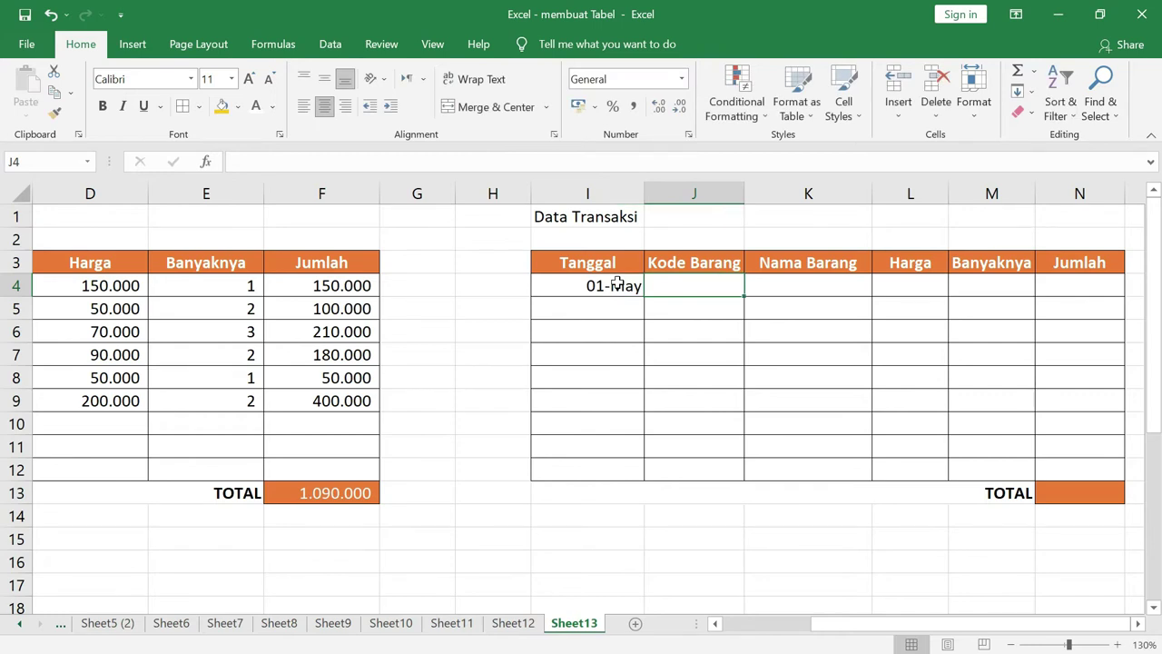
pyautogui.write('1001')
pyautogui.press('Tab')
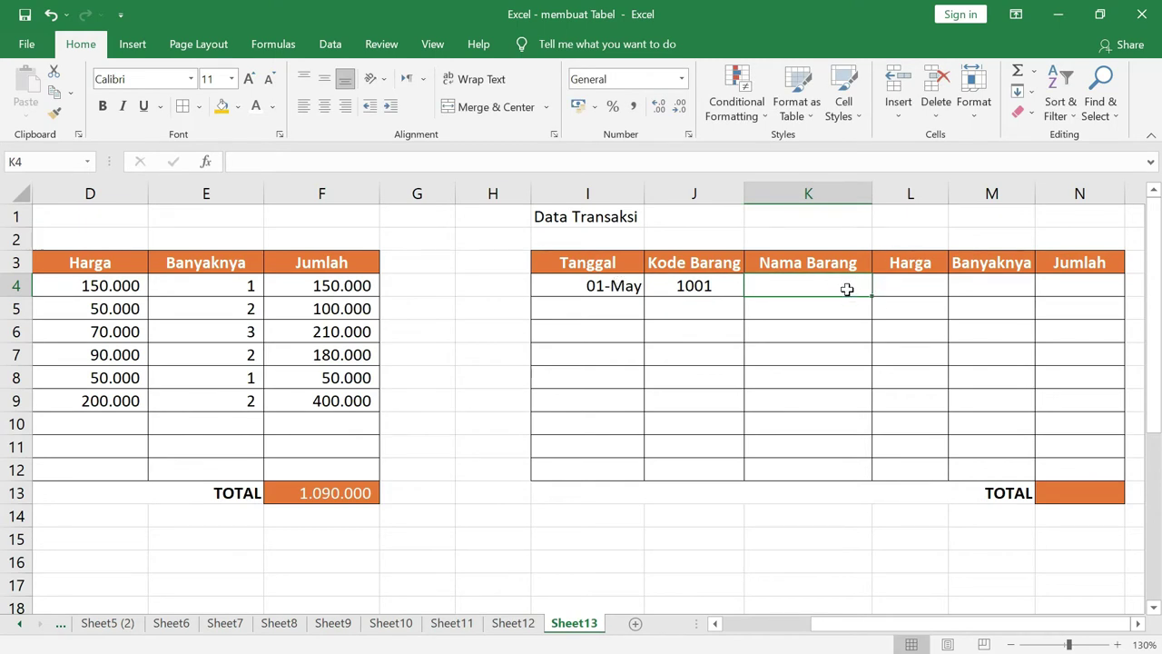
pyautogui.write('=')
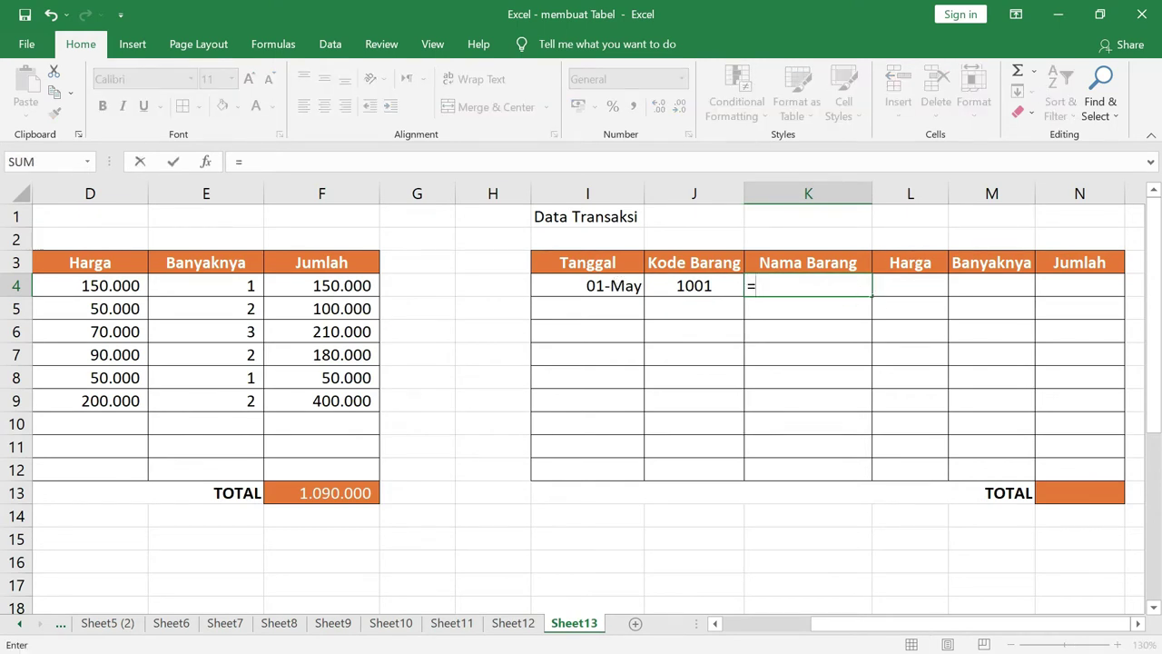
pyautogui.write('vlookup')
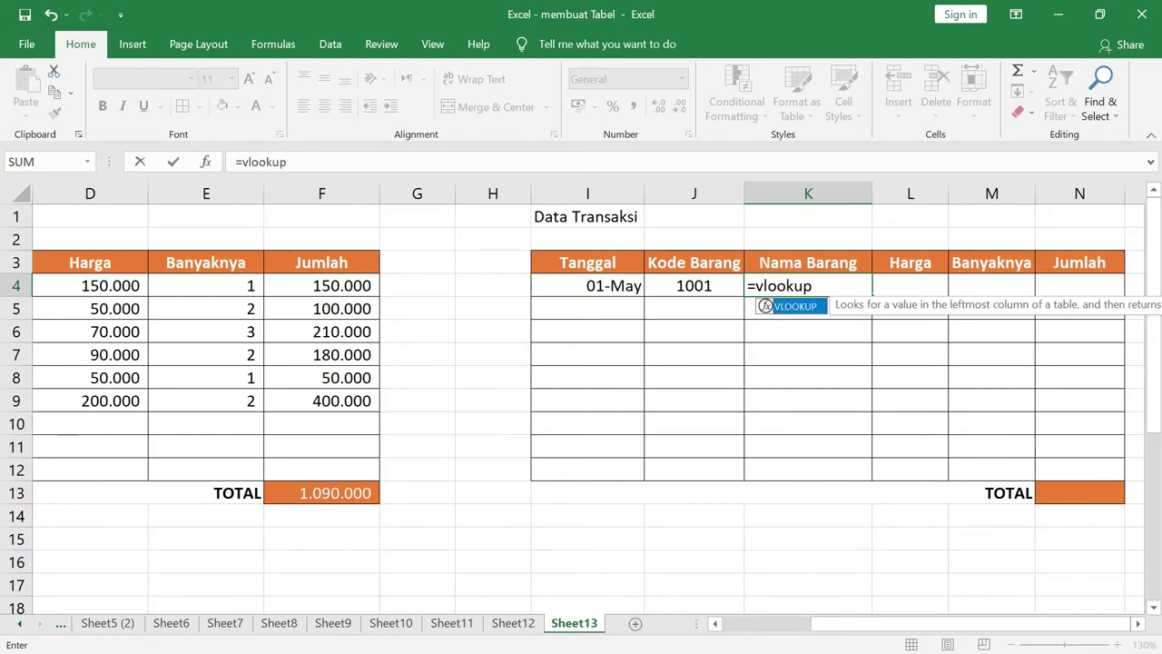
pyautogui.write('(')
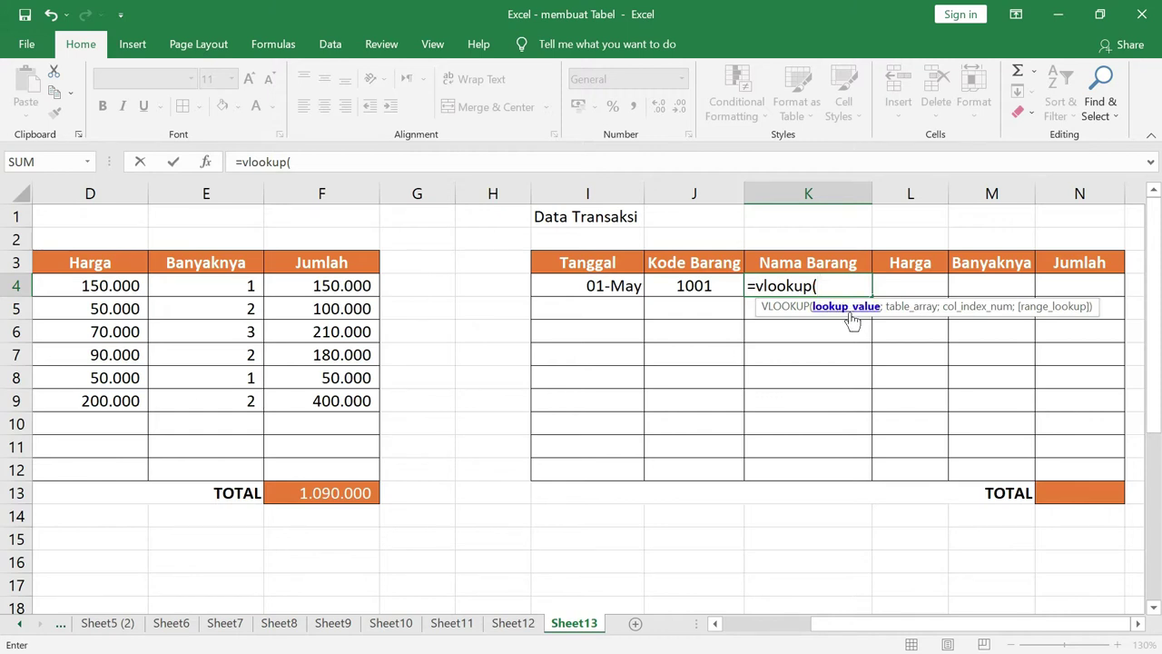
# Use J4 as the lookup value so K4 reads =vlookup(J4;
pyautogui.click(713, 284)
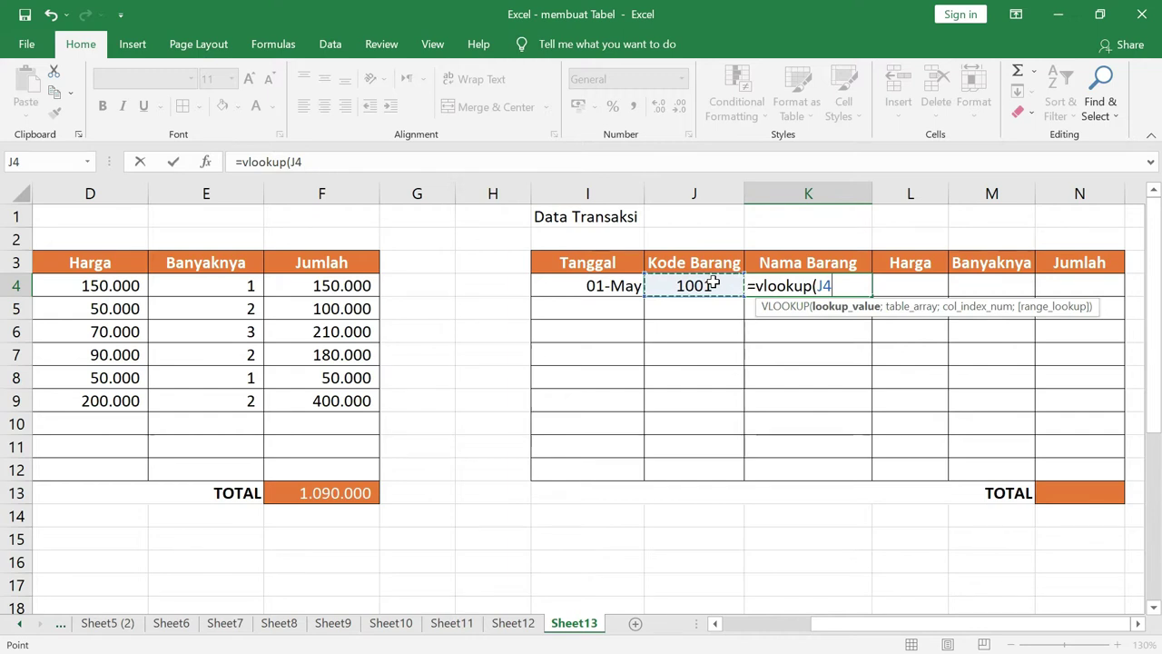
pyautogui.write(';')
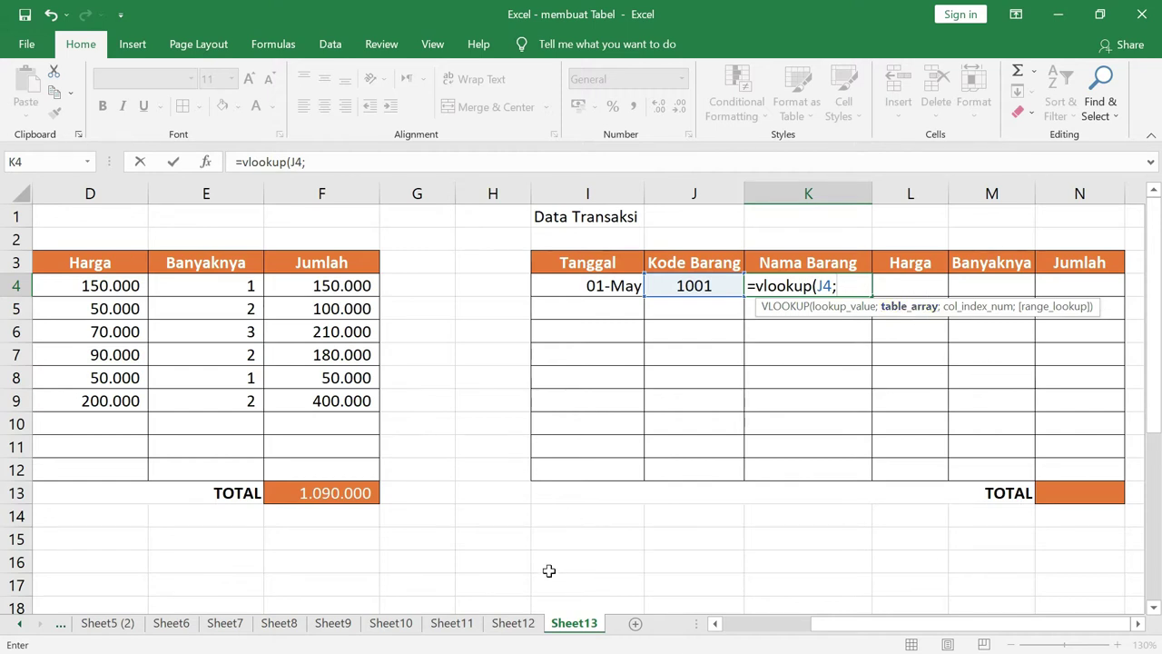
# Add Sheet12!B4:D13 as the K4 lookup range, followed by the next argument separator
pyautogui.click(519, 625)
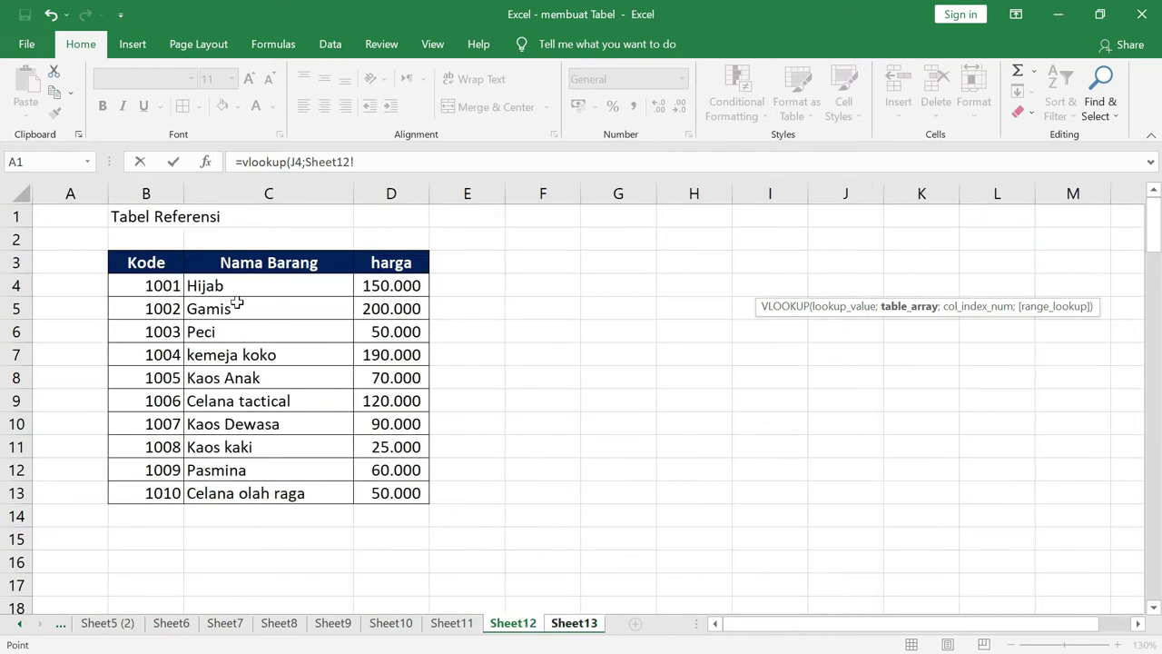
pyautogui.moveTo(151, 289); pyautogui.dragTo(288, 296)
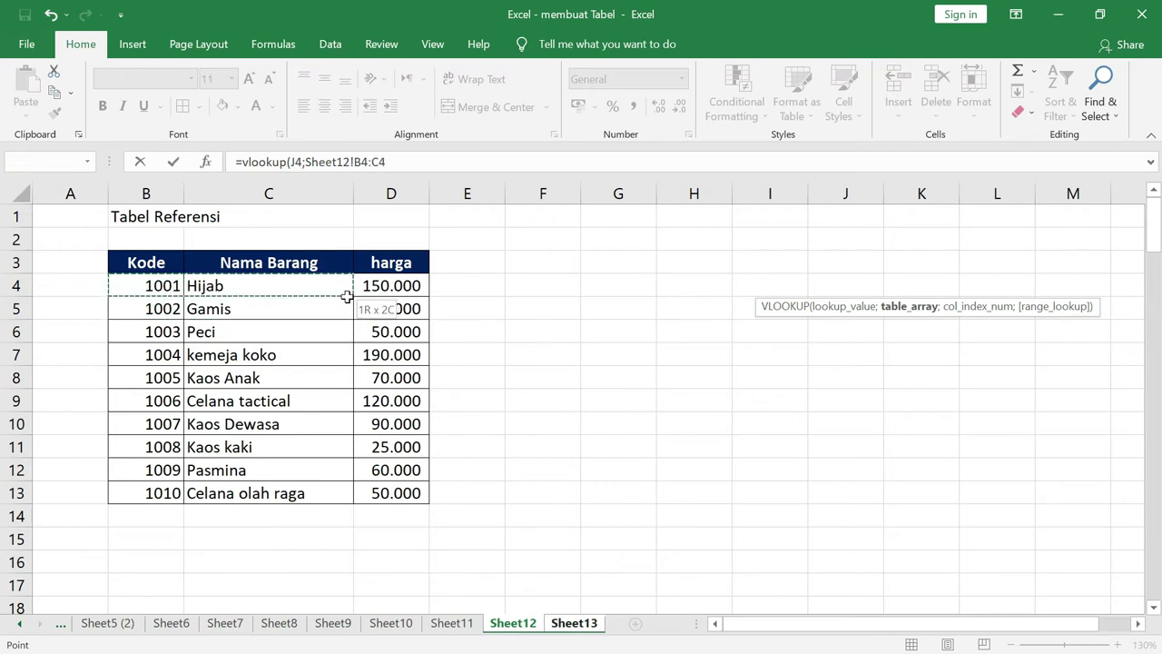
pyautogui.moveTo(289, 296)
pyautogui.mouseDown()
pyautogui.moveTo(398, 358)
pyautogui.moveTo(408, 491)
pyautogui.mouseUp()
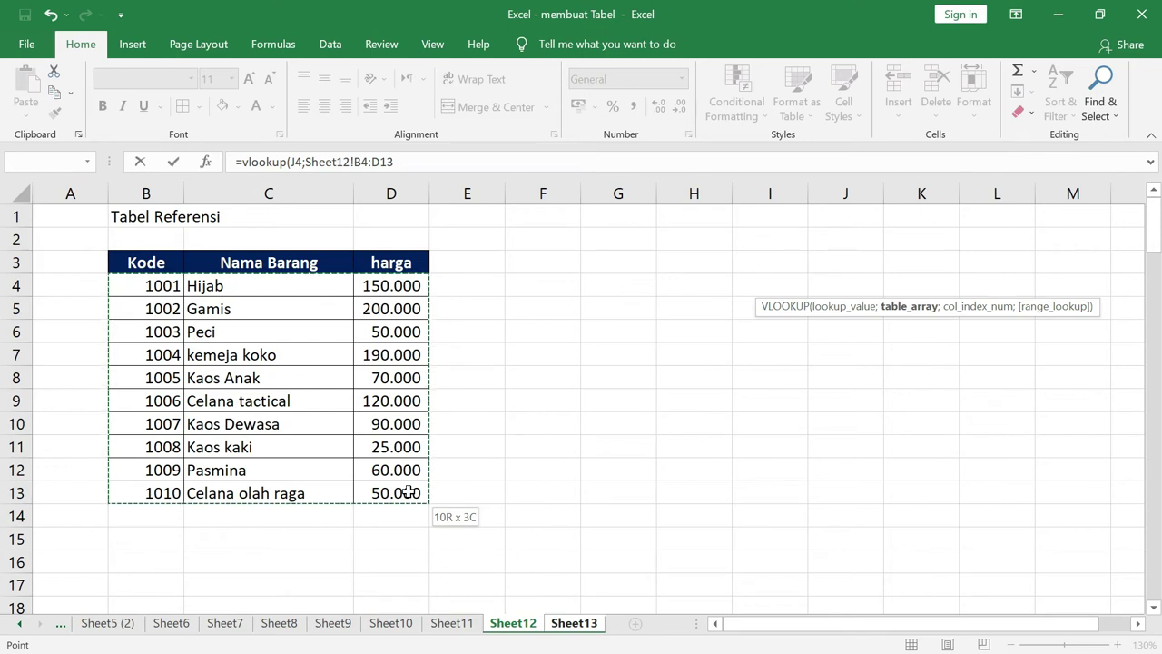
pyautogui.moveTo(409, 491); pyautogui.dragTo(409, 491)
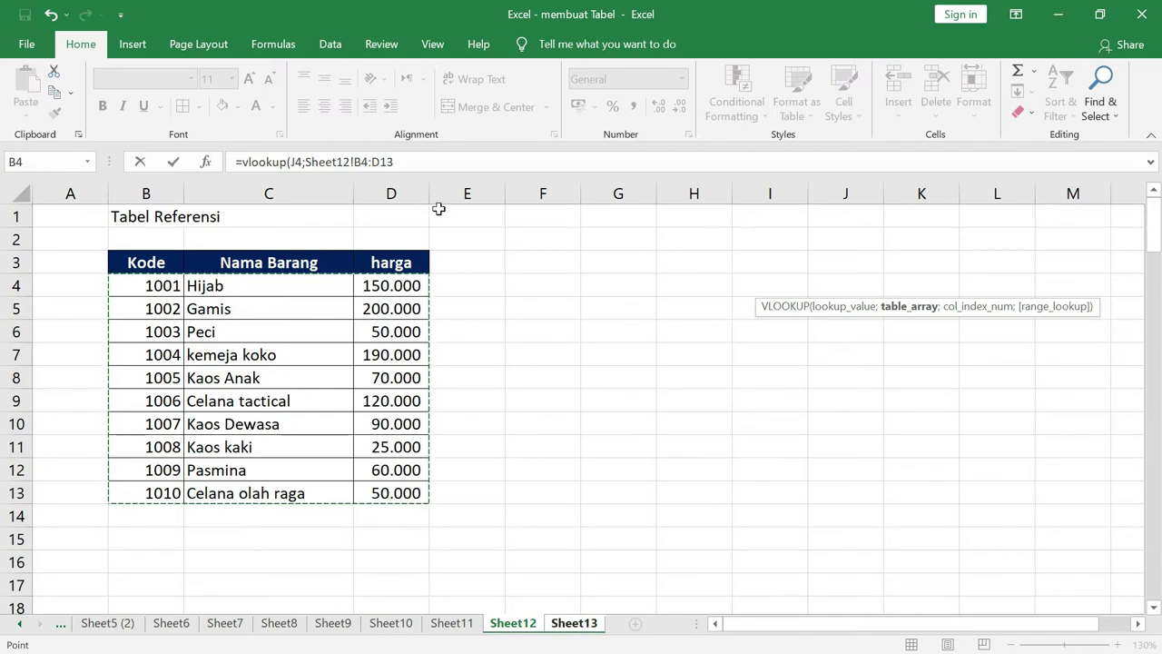
pyautogui.click(415, 161)
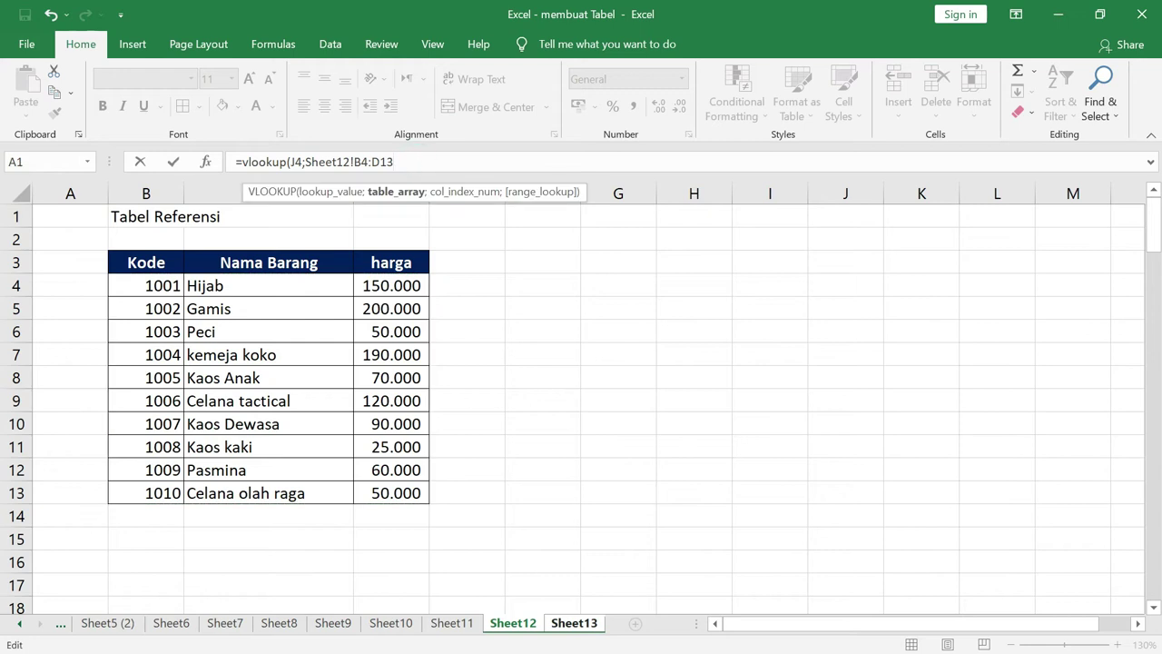
pyautogui.write(';2')
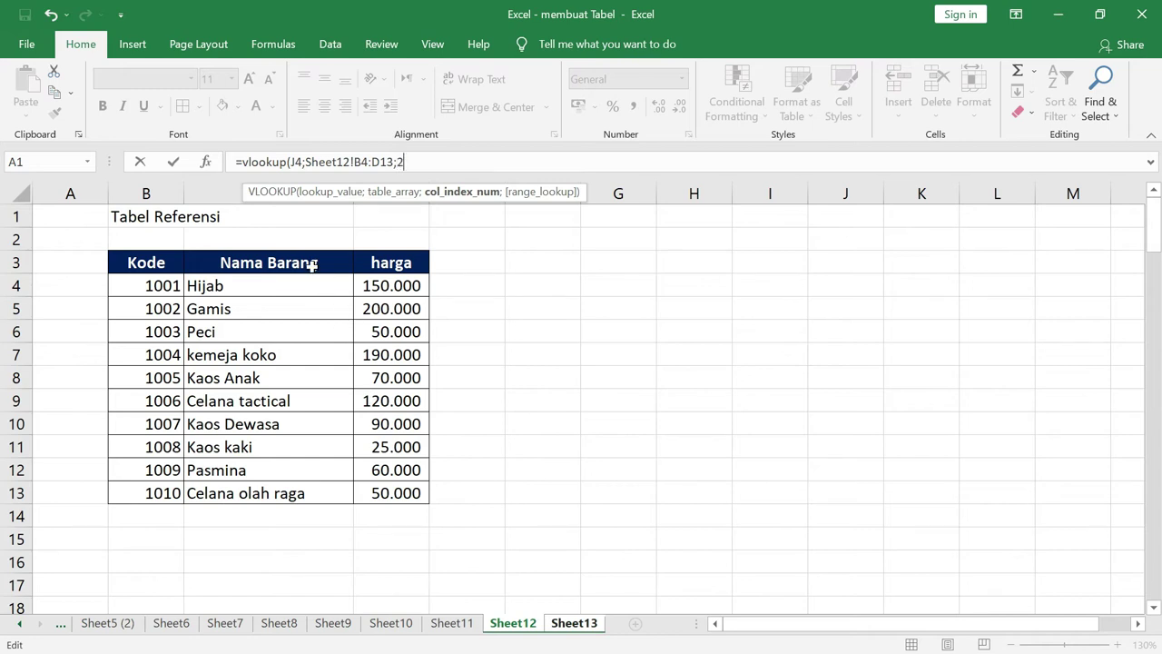
# Complete K4 as =vlookup(J4;Sheet12!B4:D13;2;FALSE) for an exact match
pyautogui.write(';')
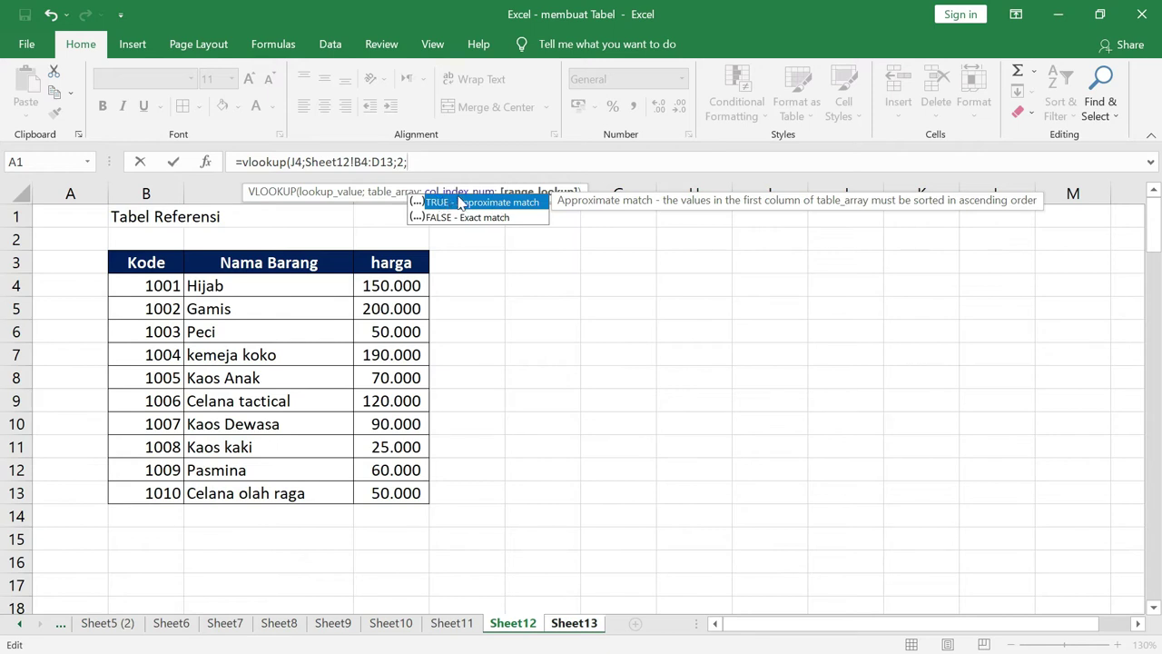
pyautogui.click(470, 223)
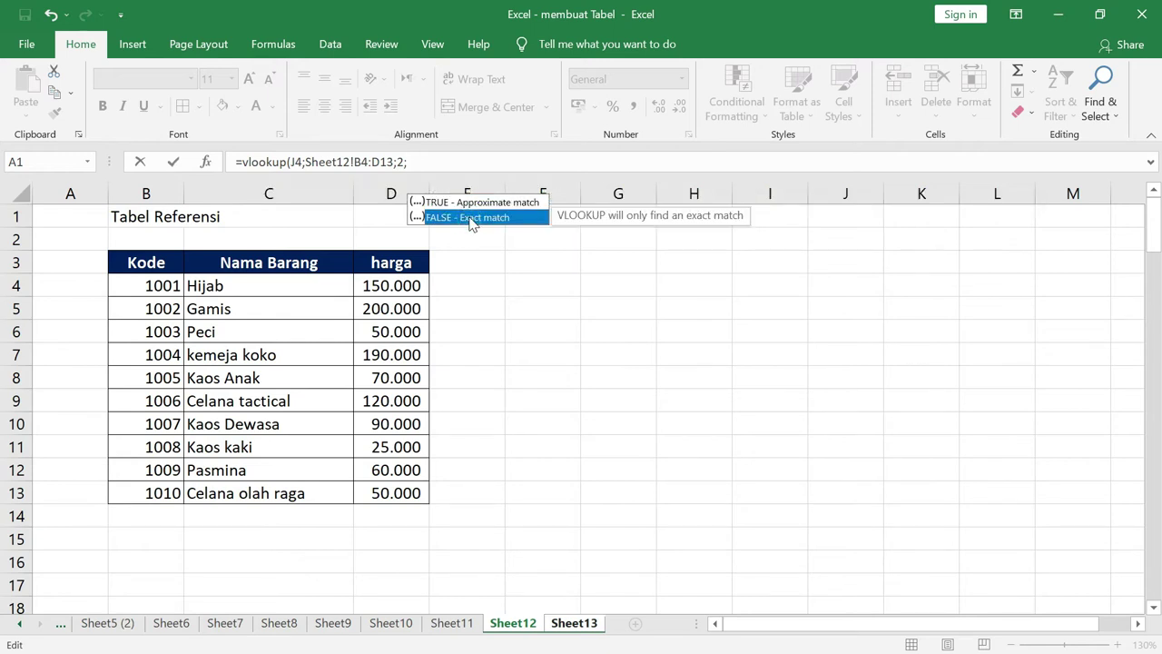
pyautogui.doubleClick(470, 222)
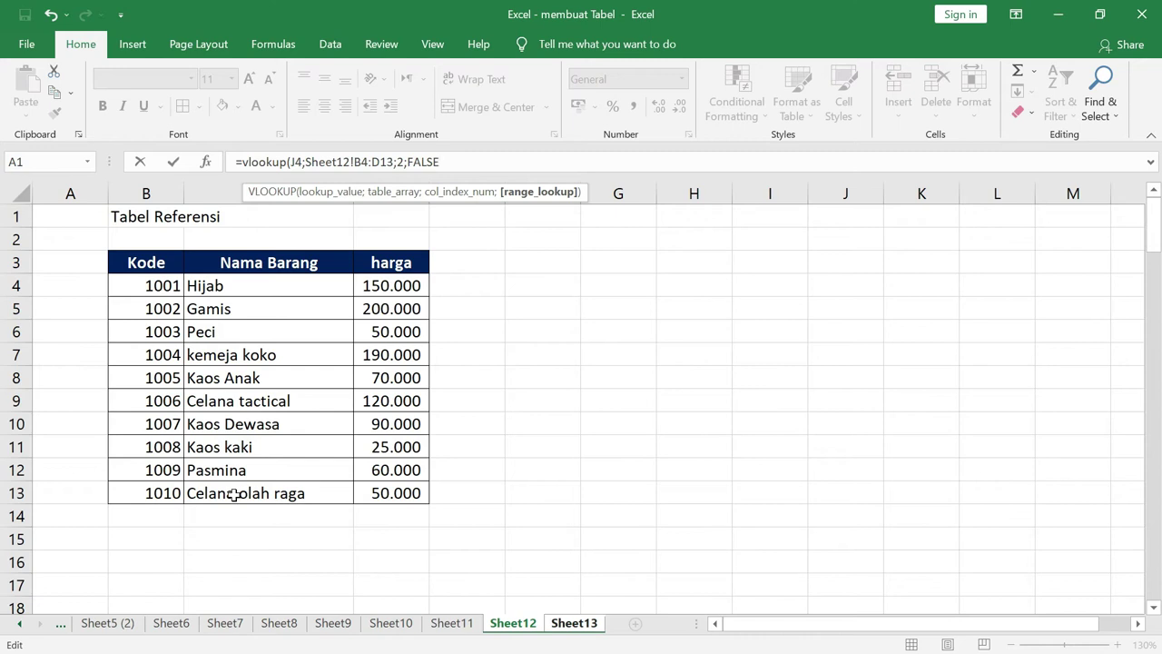
pyautogui.press('Right')
# Commit the K4 formula, try code 1002 in J4, and check it in Sheet12
pyautogui.press('Return')
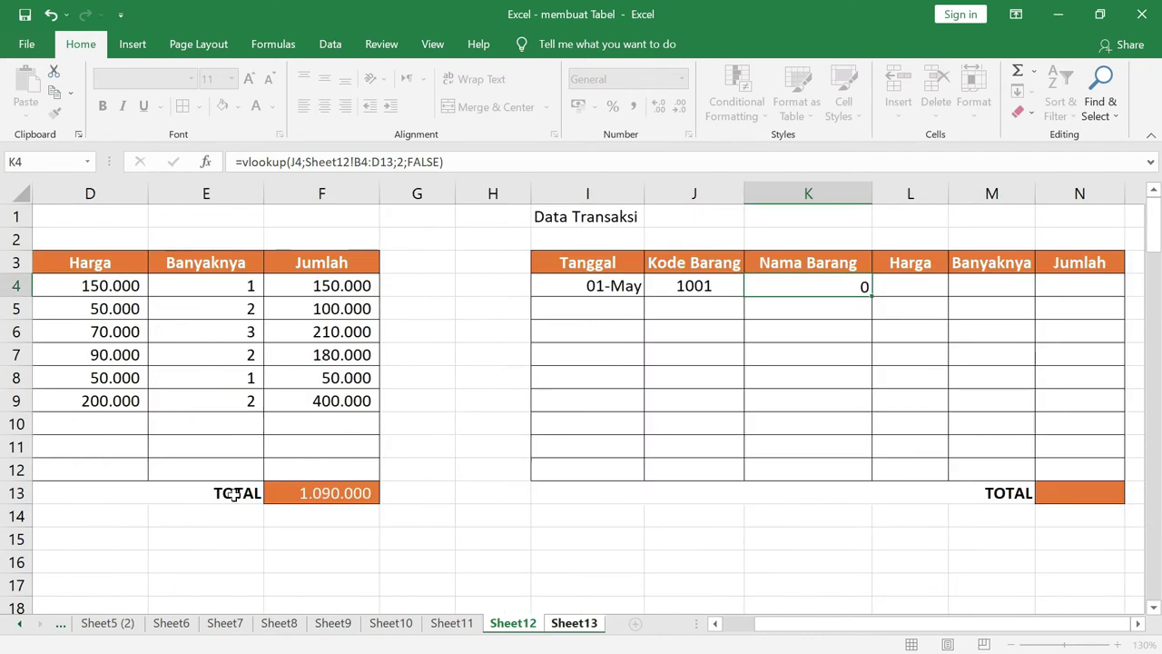
pyautogui.click(801, 286)
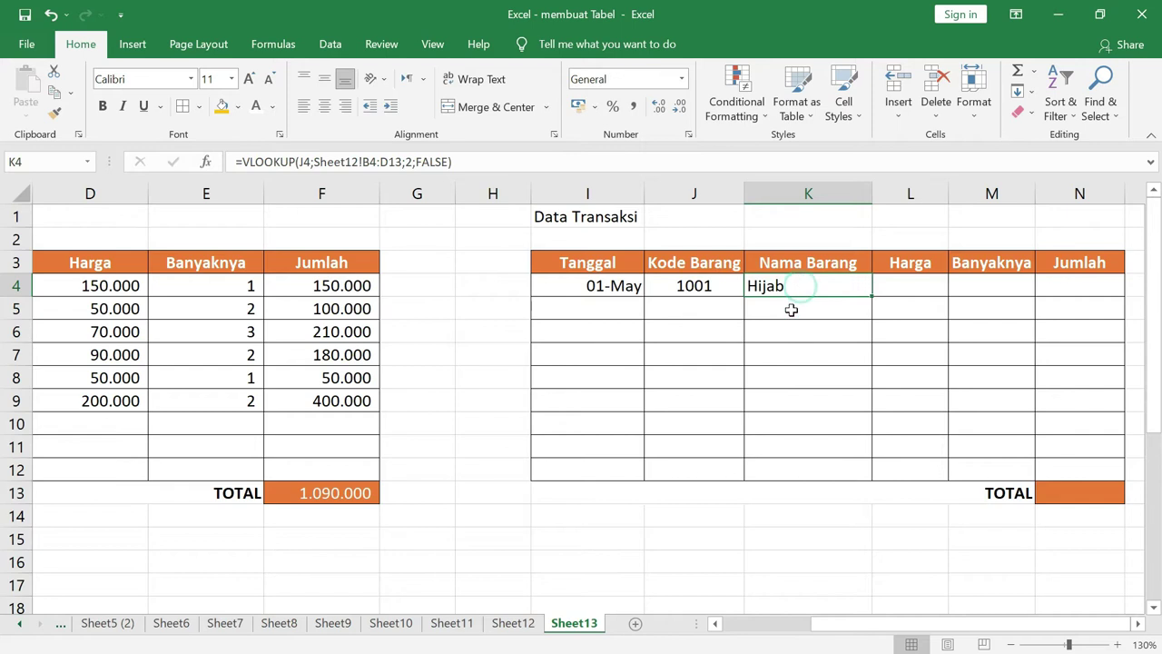
pyautogui.click(717, 289)
pyautogui.click(799, 289)
pyautogui.click(730, 287)
pyautogui.write('1002')
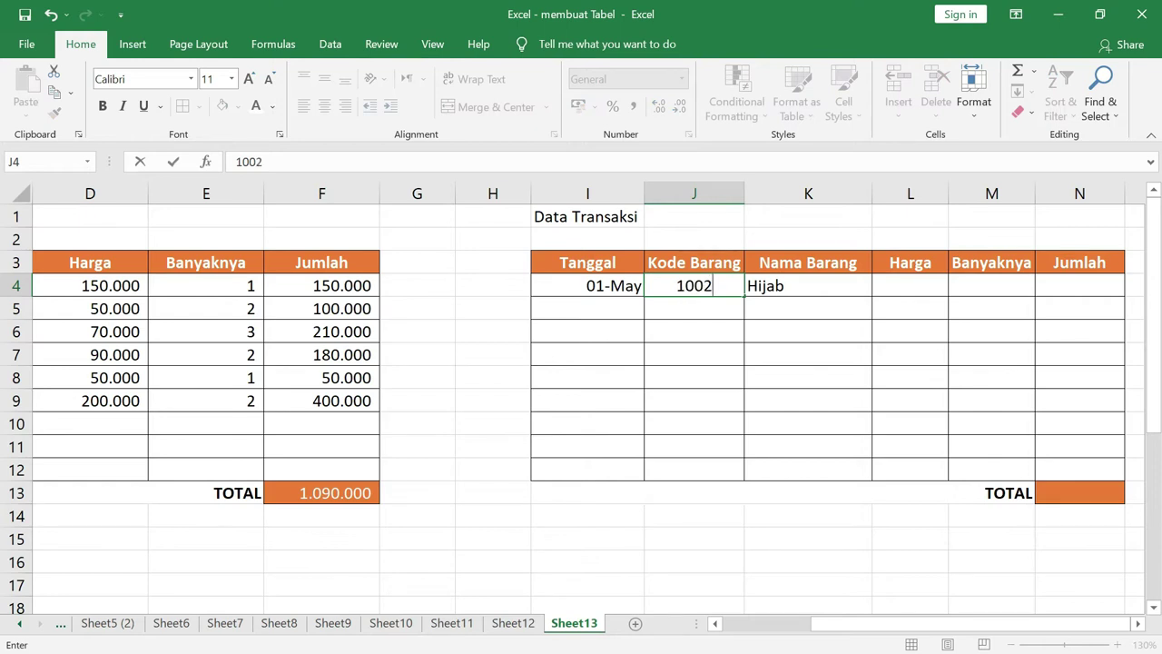
pyautogui.press('Return')
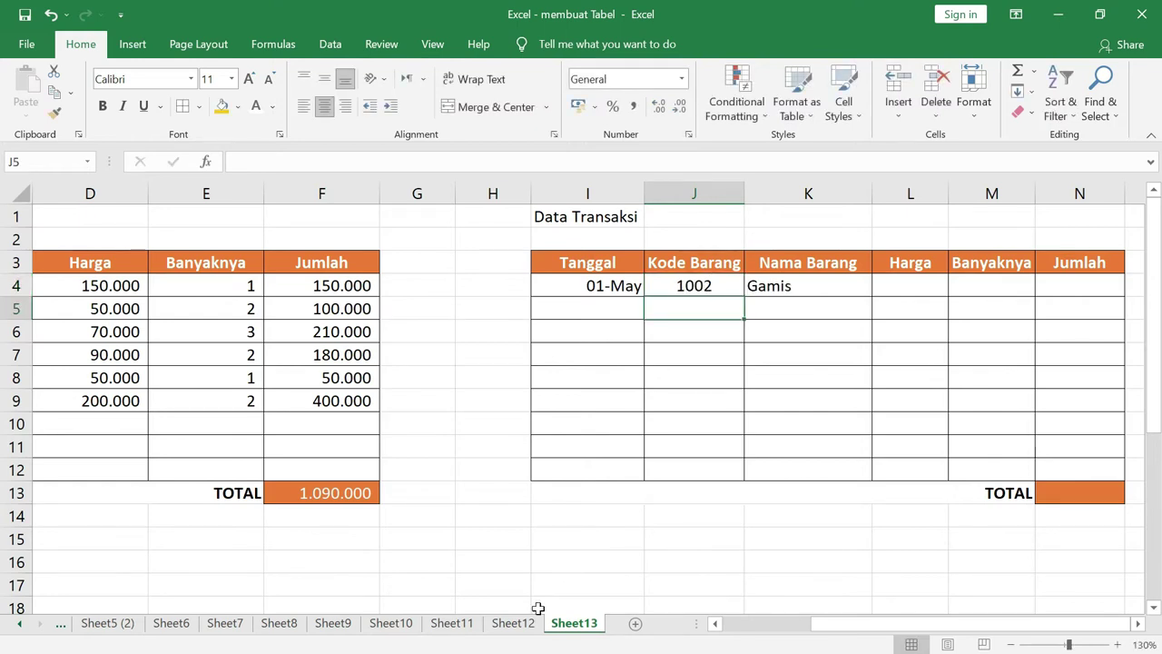
pyautogui.click(524, 627)
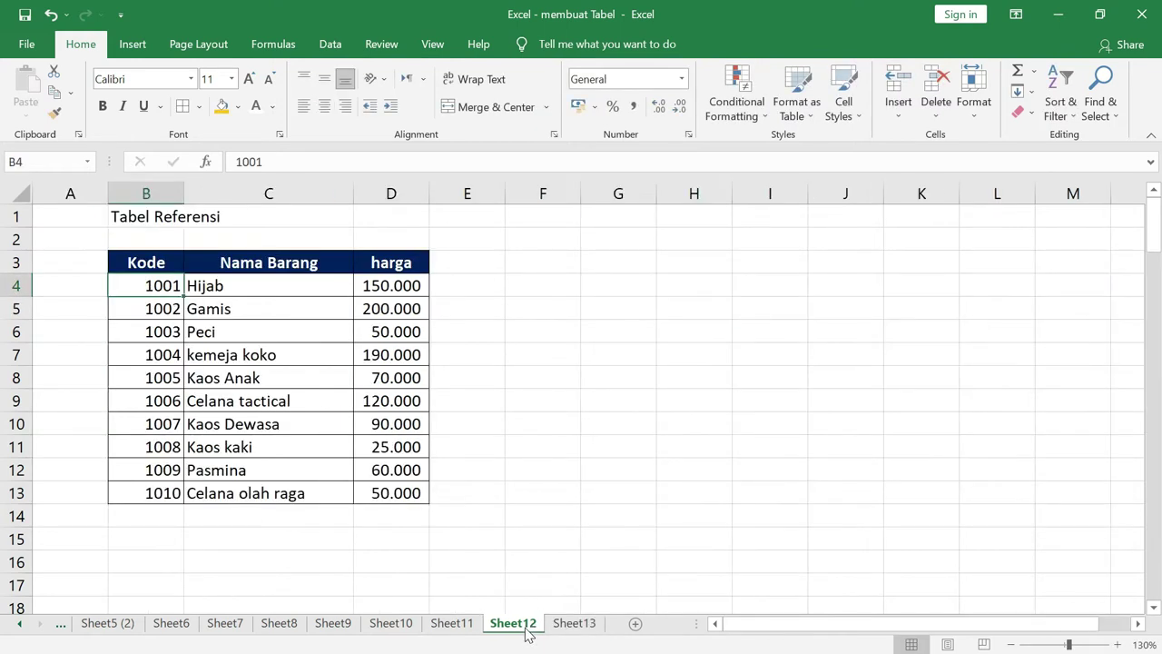
pyautogui.click(170, 309)
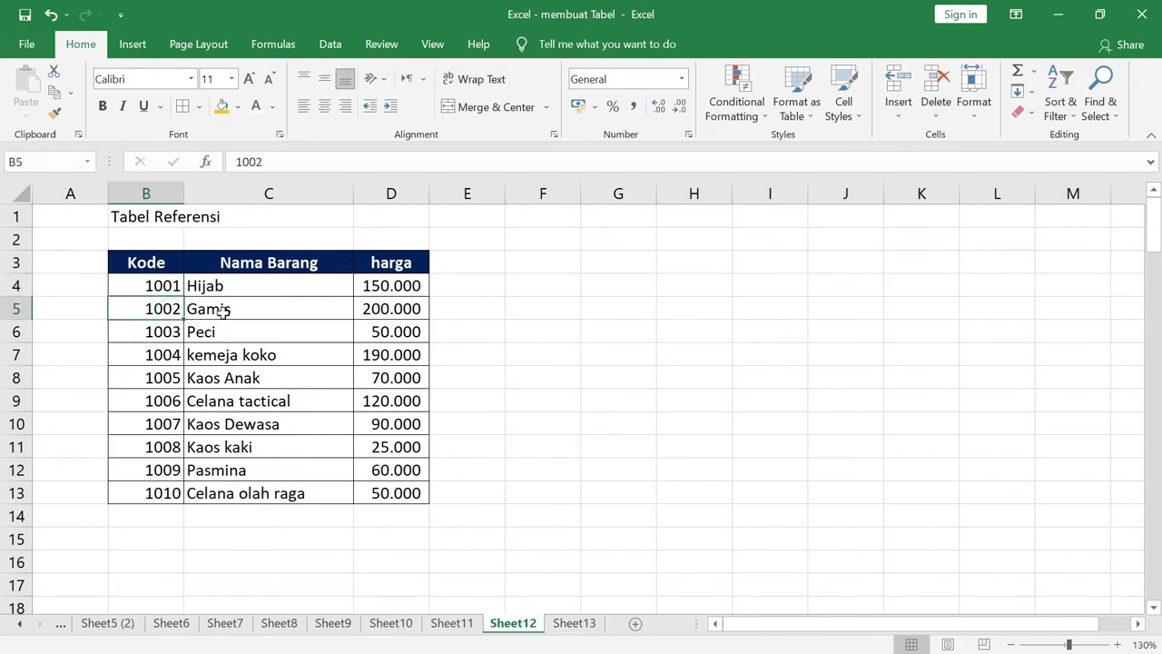
pyautogui.click(583, 624)
# Change J4 to 1010 and compare K4's Celana olah raga with Sheet12
pyautogui.click(693, 287)
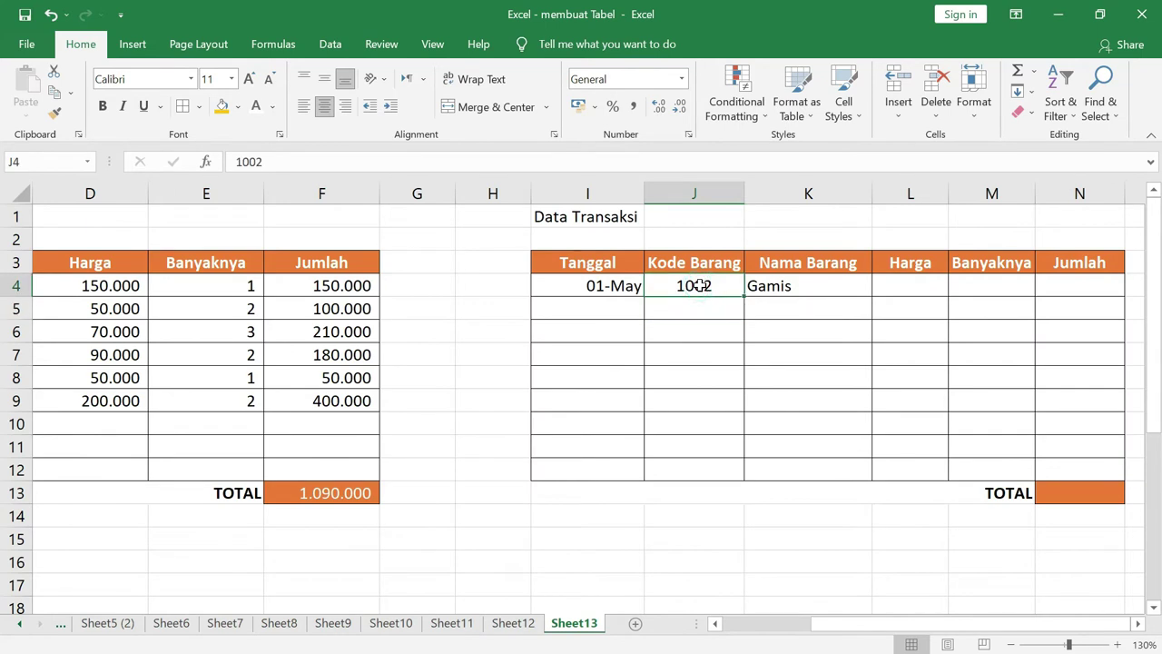
pyautogui.write('1010')
pyautogui.press('Return')
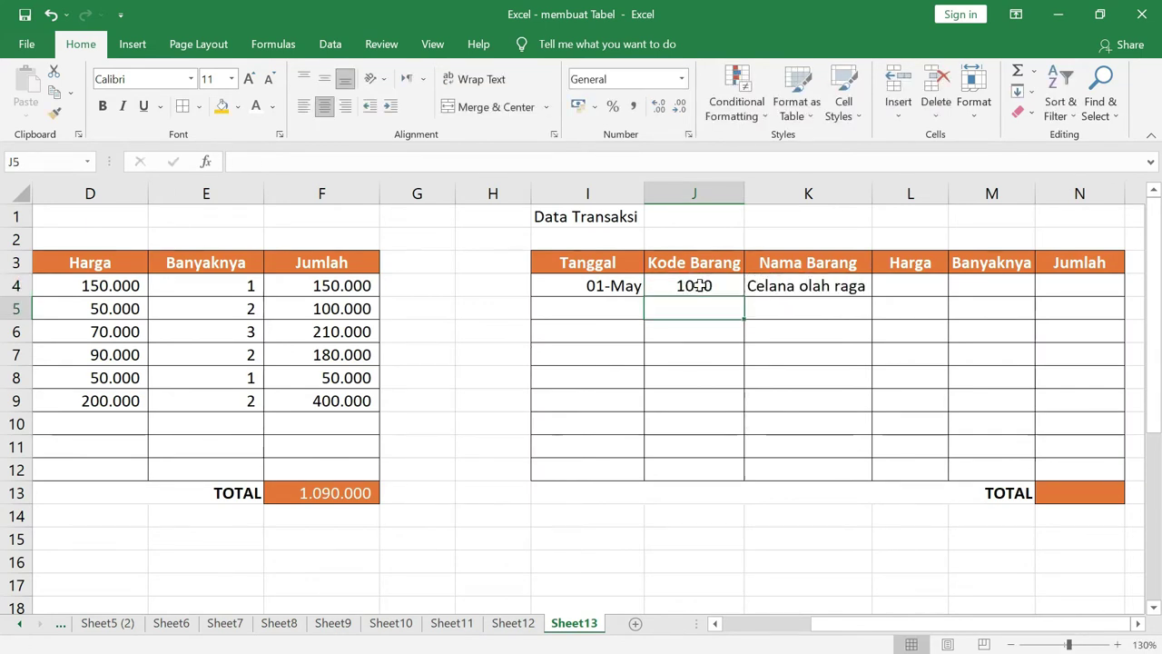
pyautogui.click(799, 290)
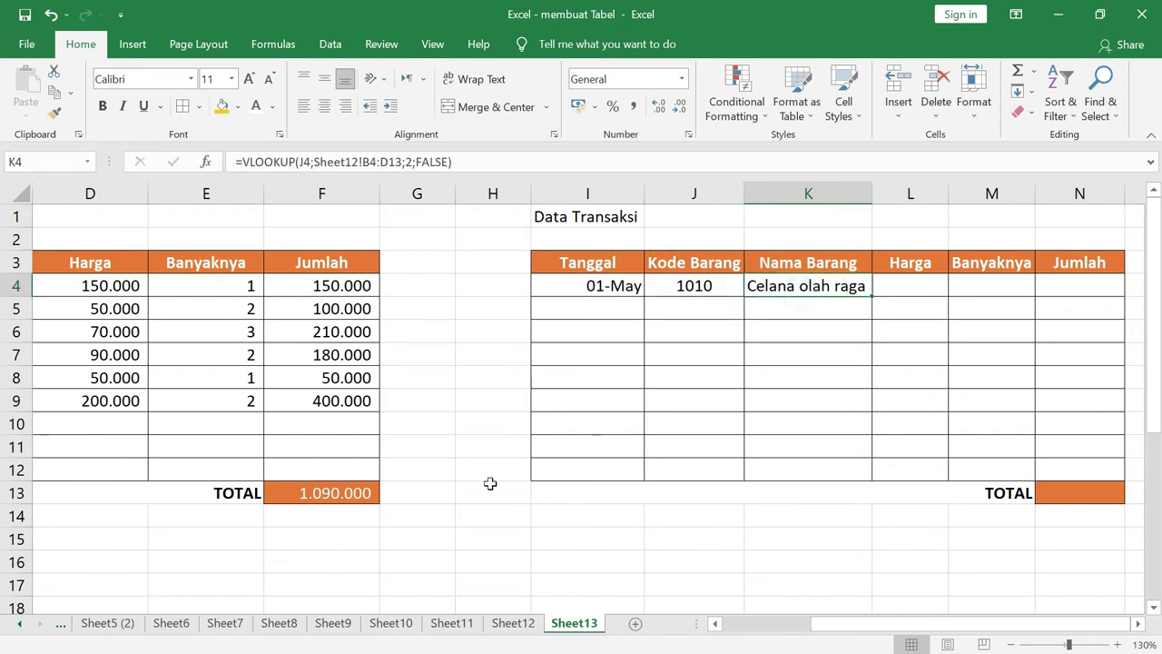
pyautogui.click(511, 623)
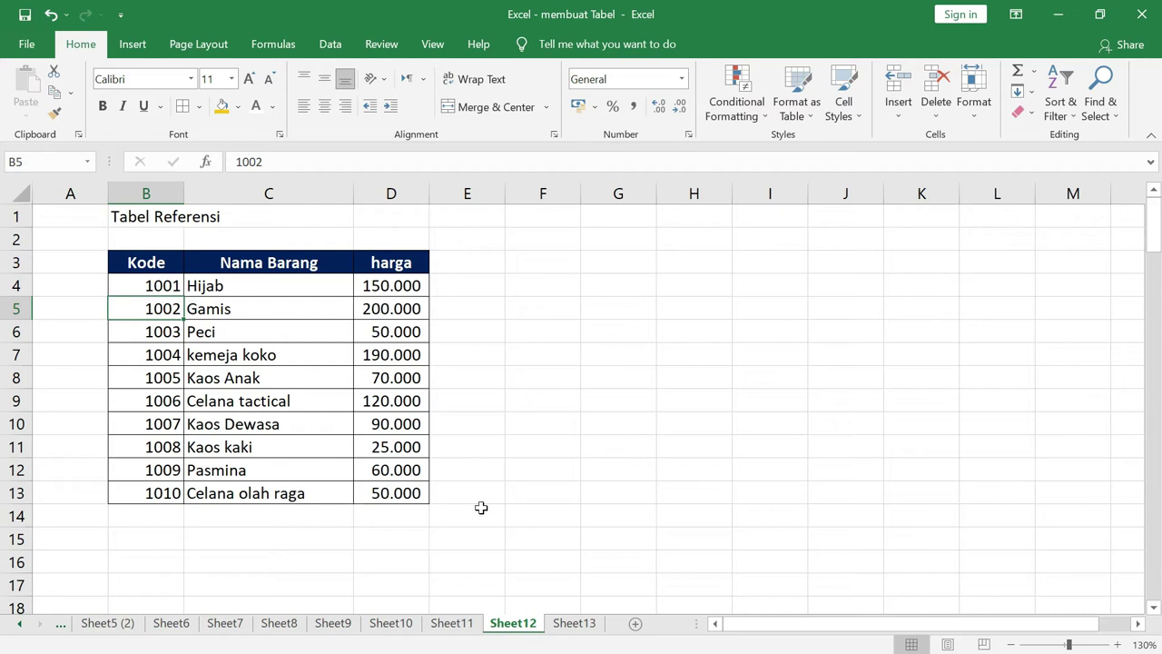
pyautogui.click(575, 624)
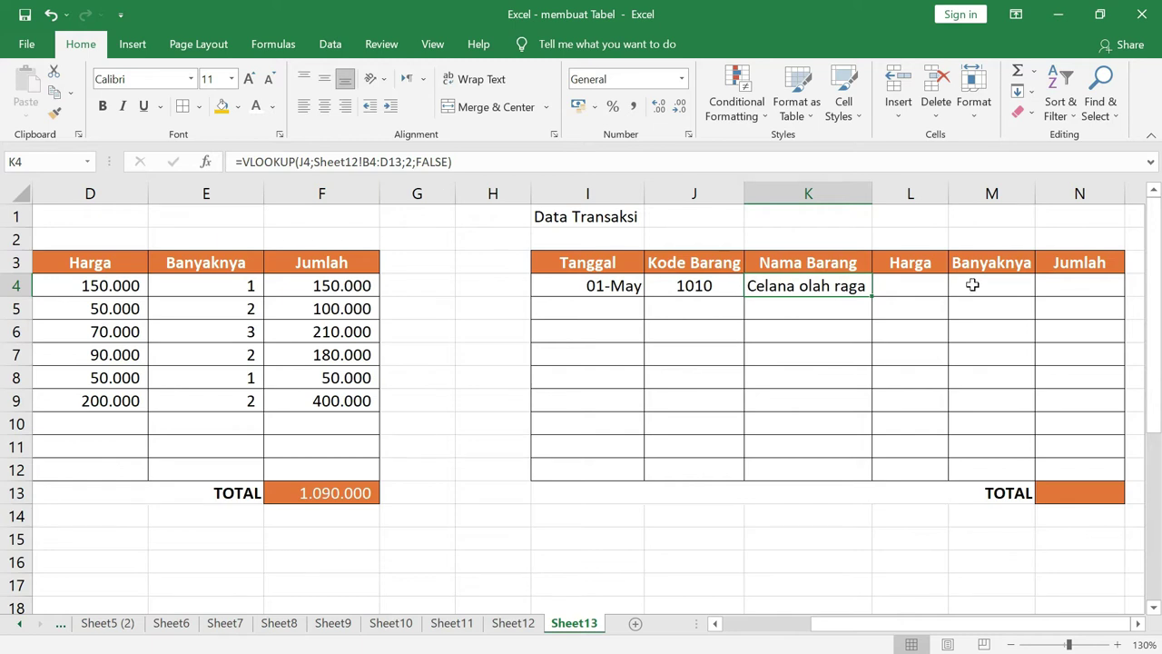
# Start the L4 price lookup as =vlookup(J4;Sheet12!B4:D13
pyautogui.click(886, 286)
pyautogui.write('=')
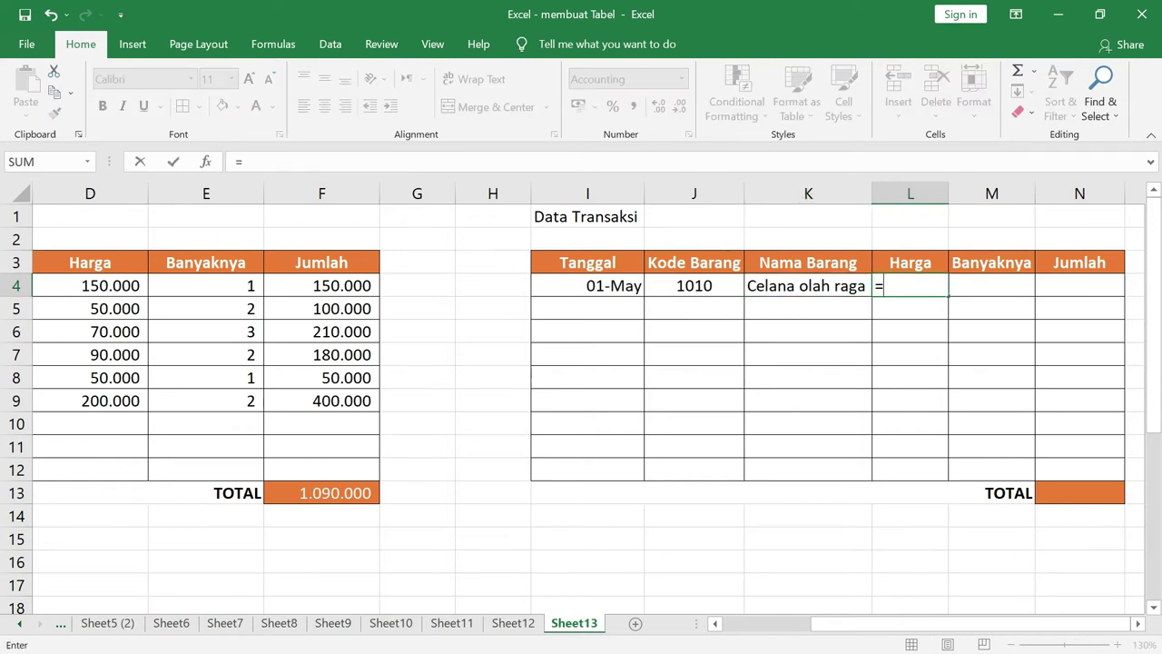
pyautogui.write('vloo')
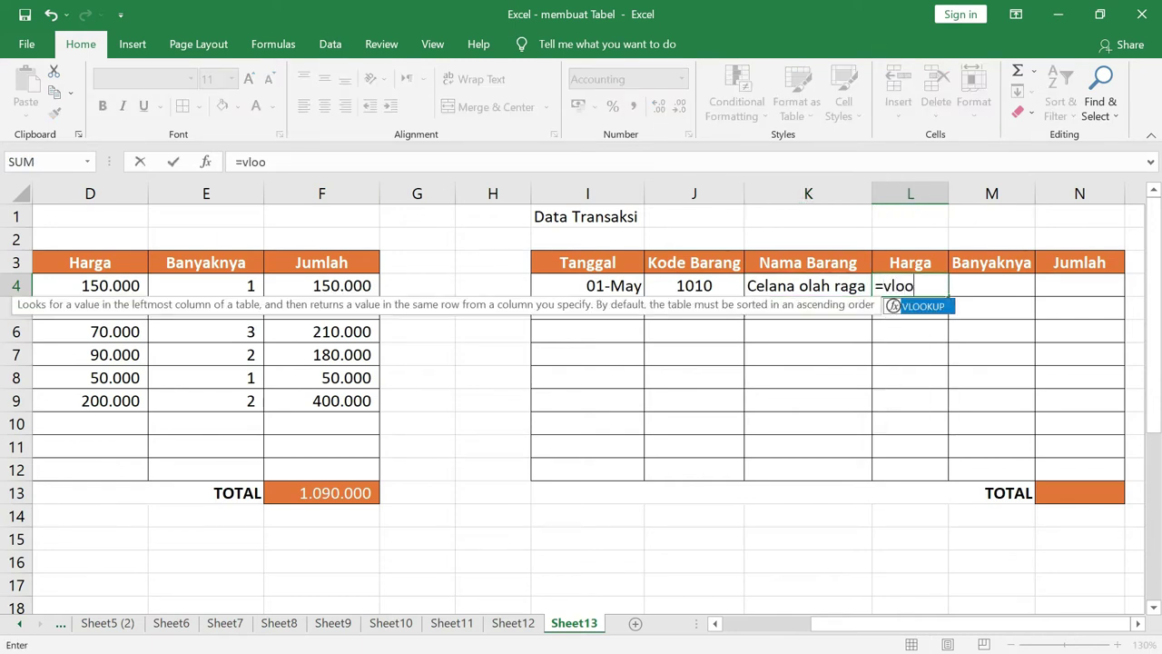
pyautogui.write('kup(')
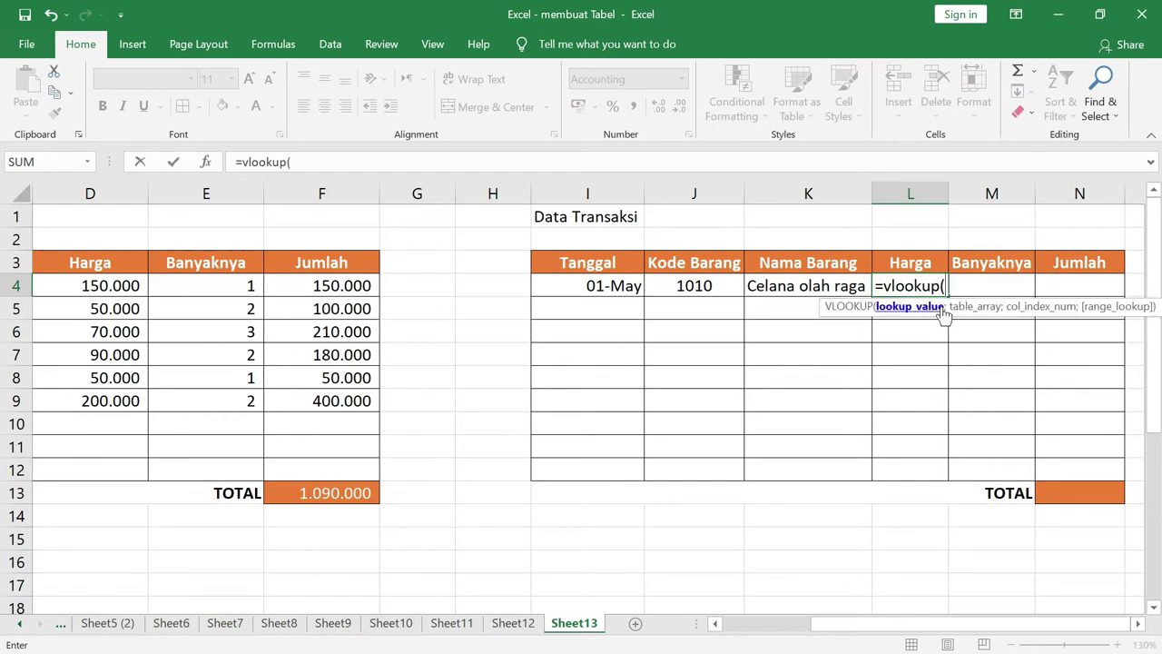
pyautogui.click(690, 286)
pyautogui.write(';')
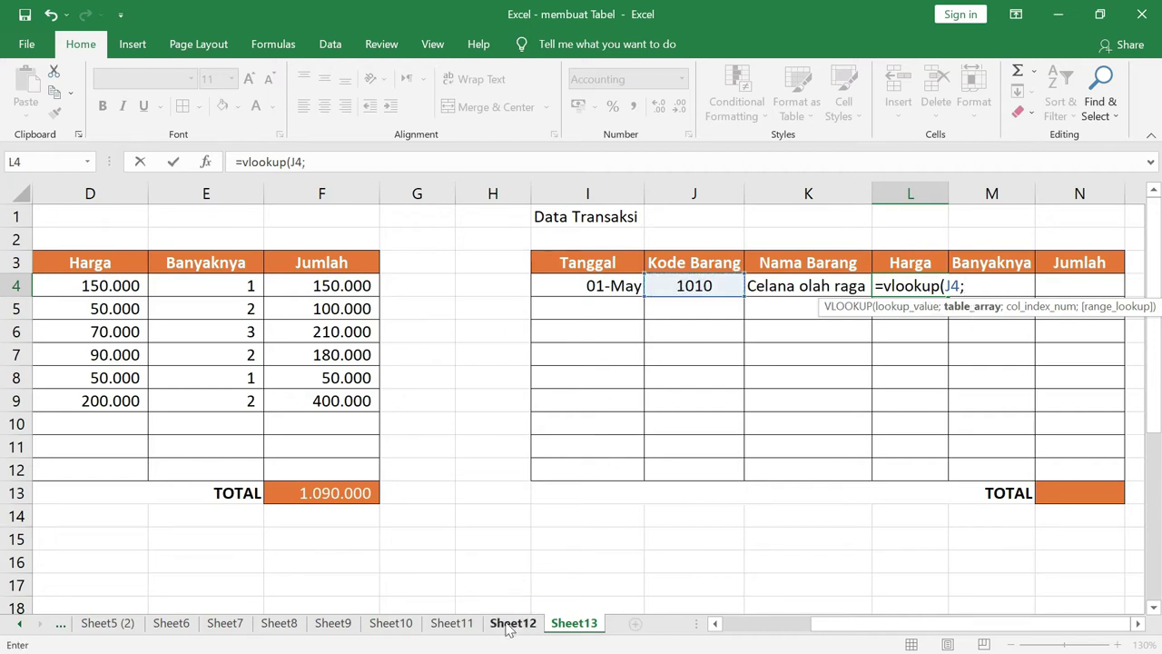
pyautogui.click(510, 626)
pyautogui.moveTo(152, 286)
pyautogui.mouseDown()
pyautogui.moveTo(384, 436)
pyautogui.moveTo(373, 493)
pyautogui.mouseUp()
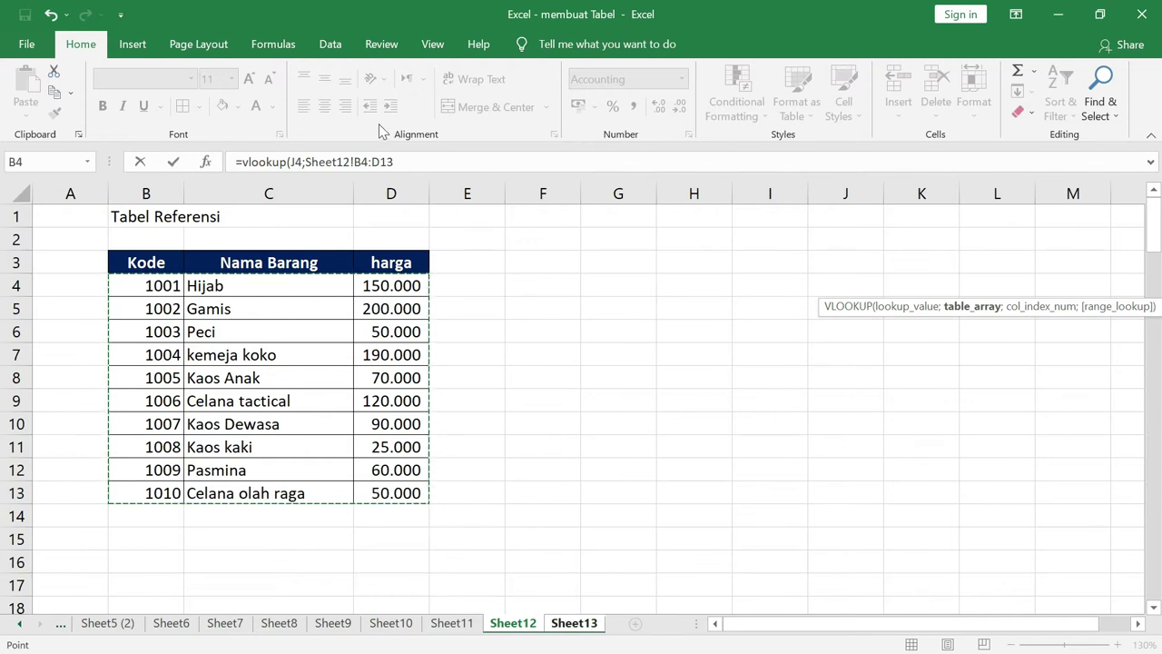
# Finish the L4 lookup with column 3 and FALSE so it shows 50.000
pyautogui.click(406, 162)
pyautogui.write(';3')
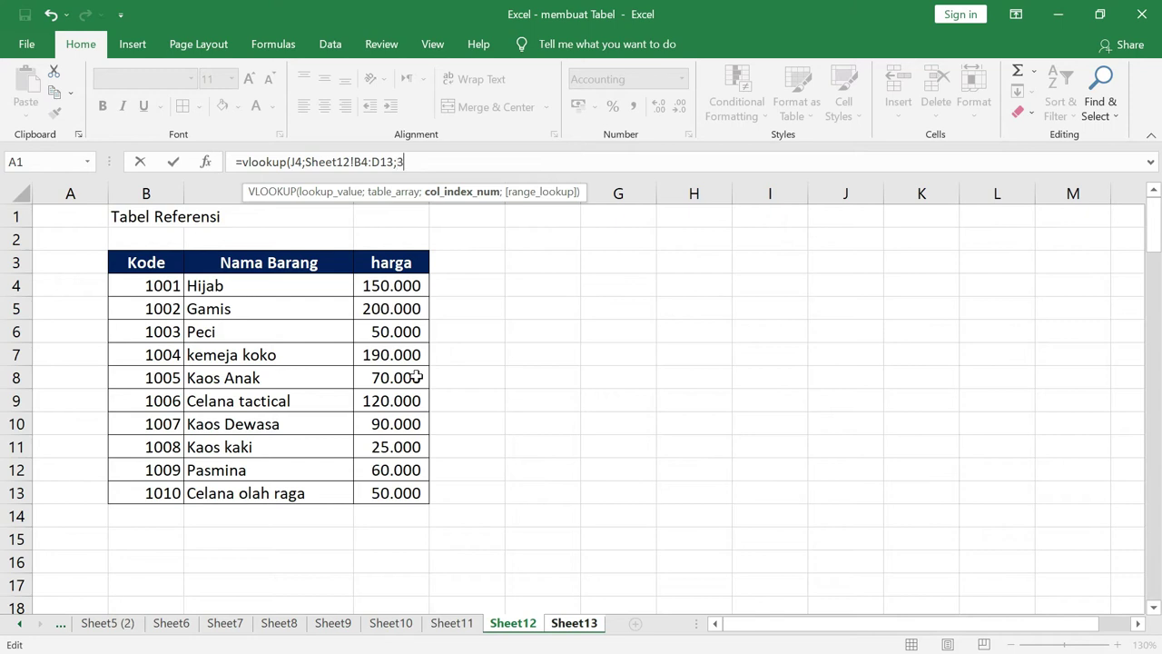
pyautogui.write(';')
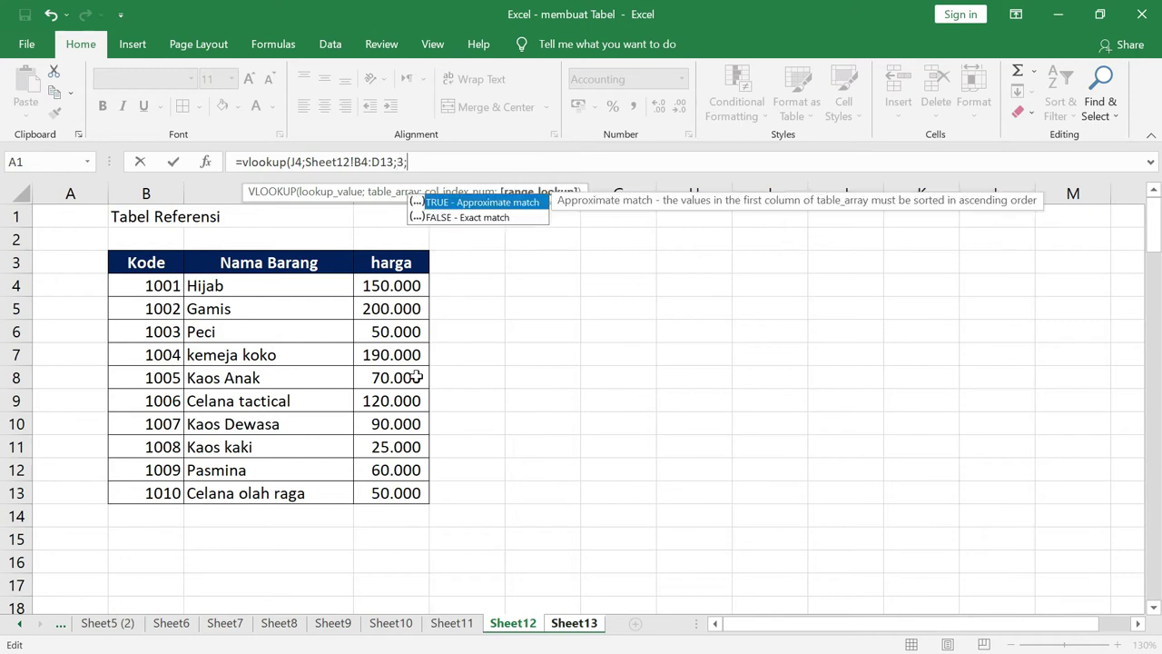
pyautogui.doubleClick(487, 218)
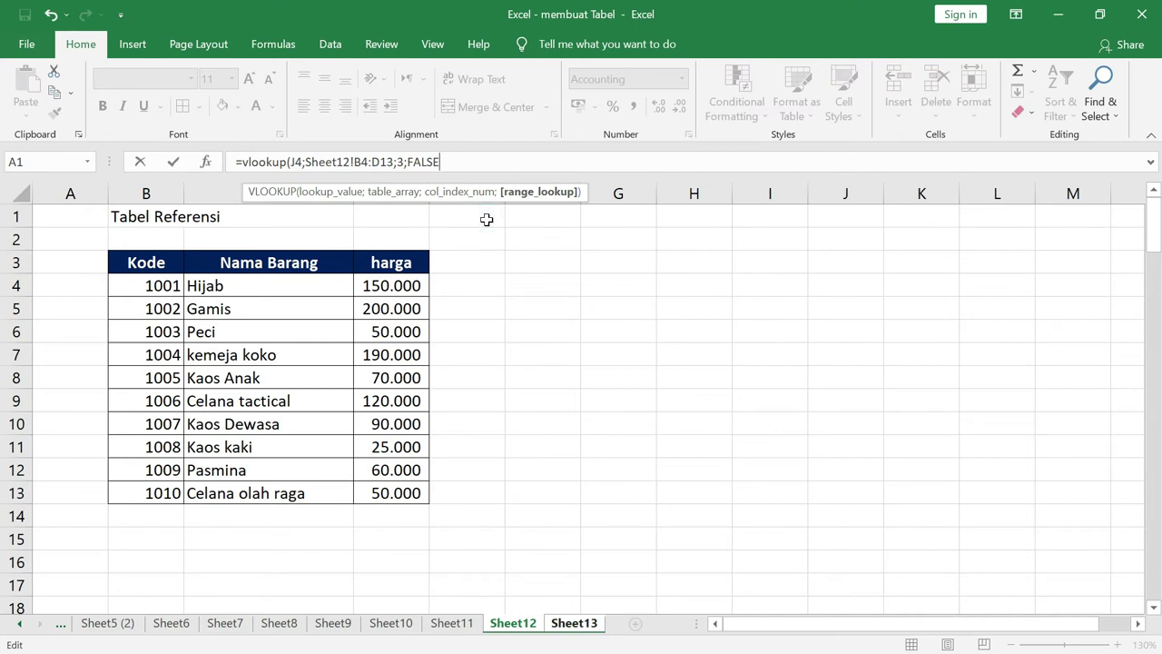
pyautogui.write(')')
pyautogui.press('Return')
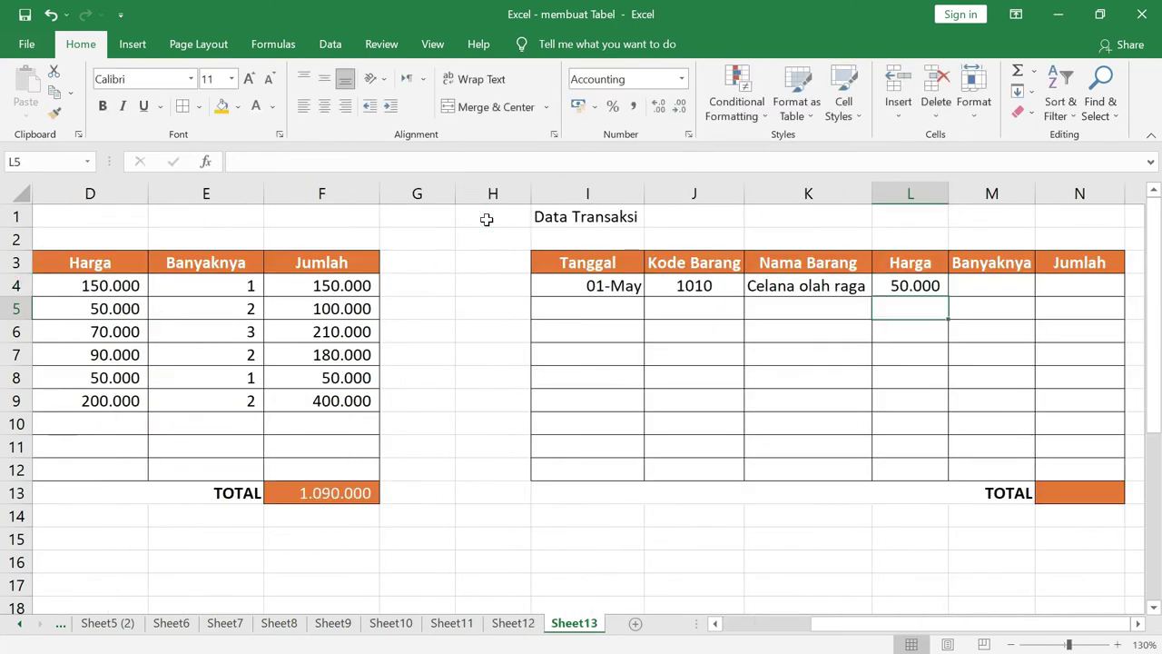
# Change J4's code to 1007 and review the updated K4 and L4 lookups
pyautogui.click(926, 285)
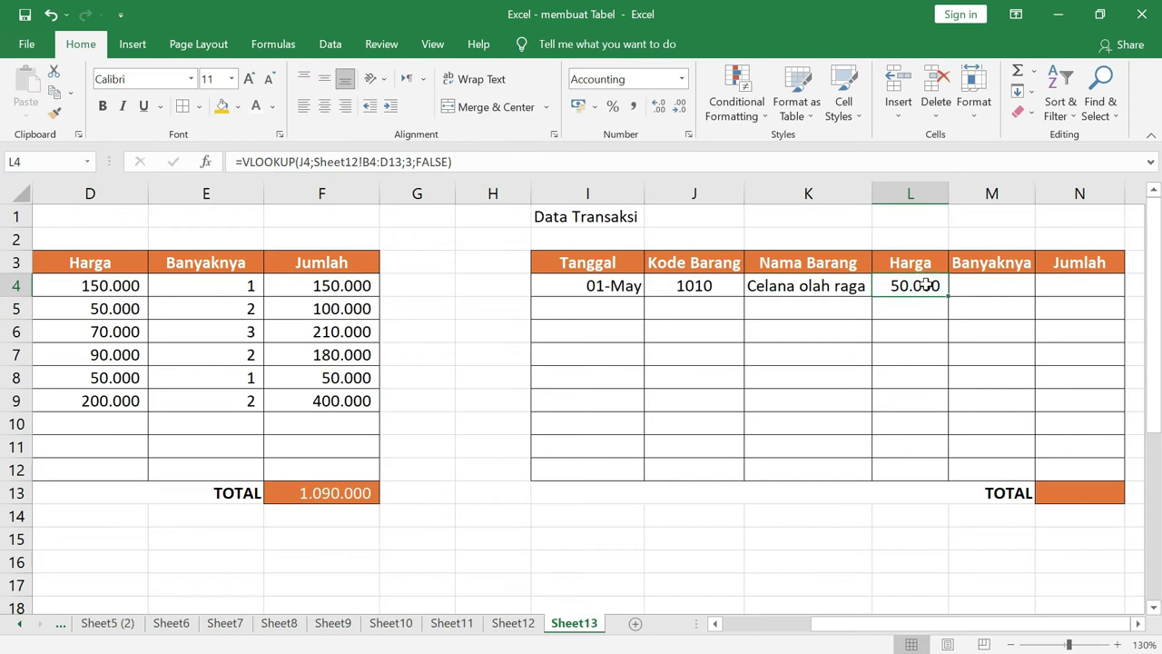
pyautogui.click(713, 287)
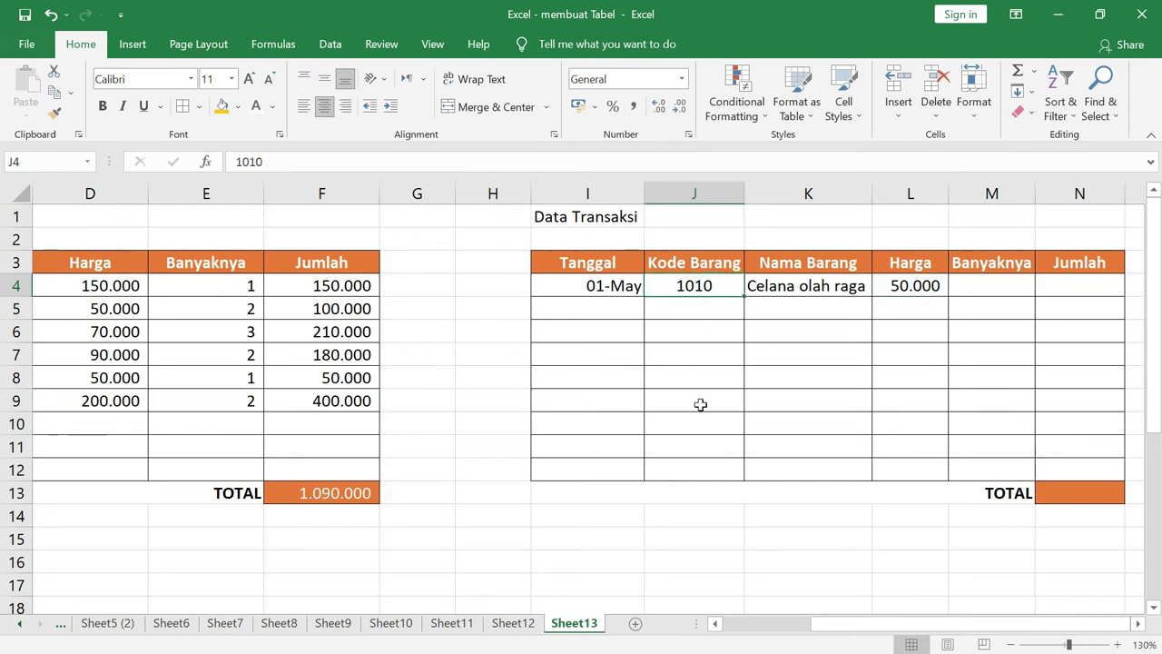
pyautogui.write('1007')
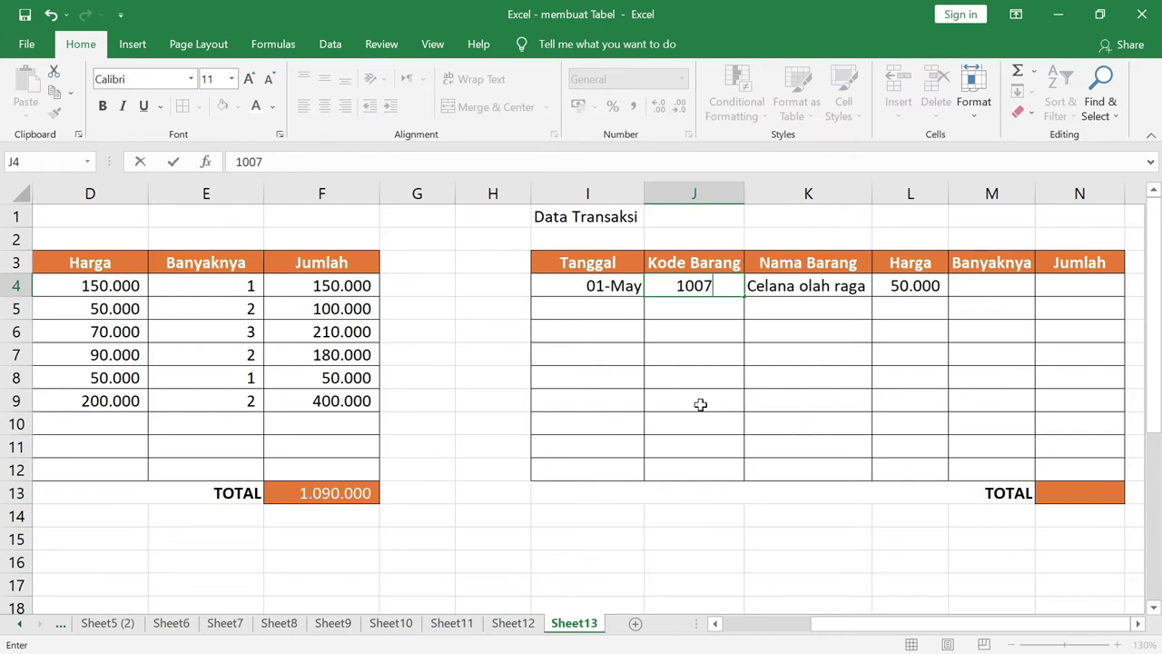
pyautogui.press('Return')
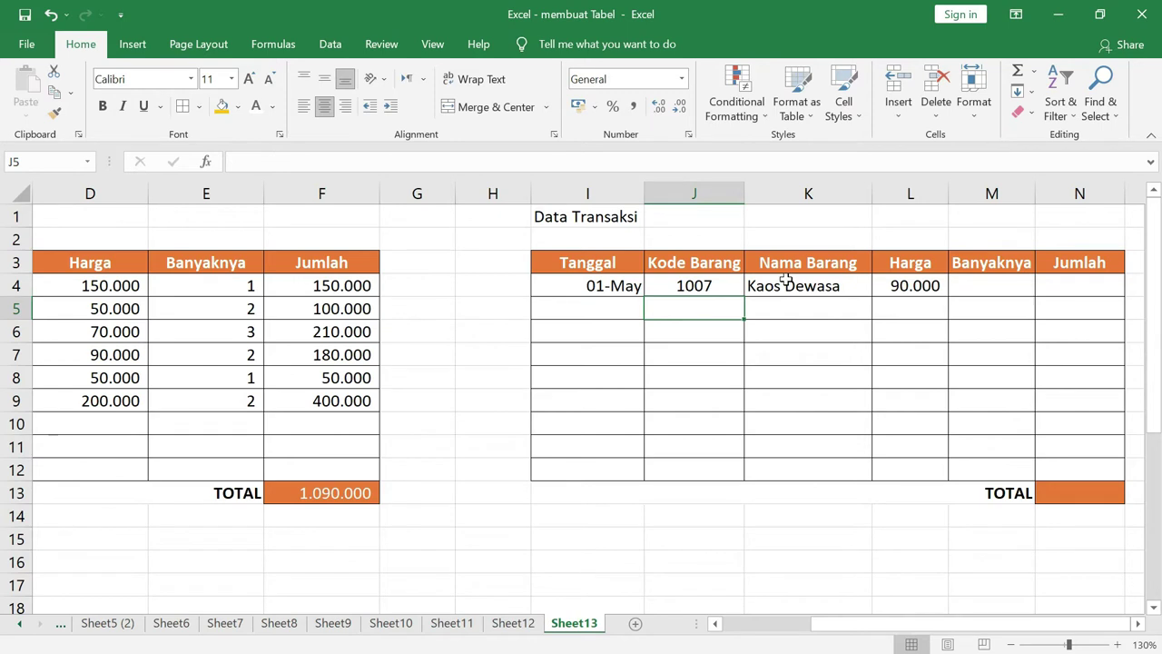
pyautogui.click(801, 287)
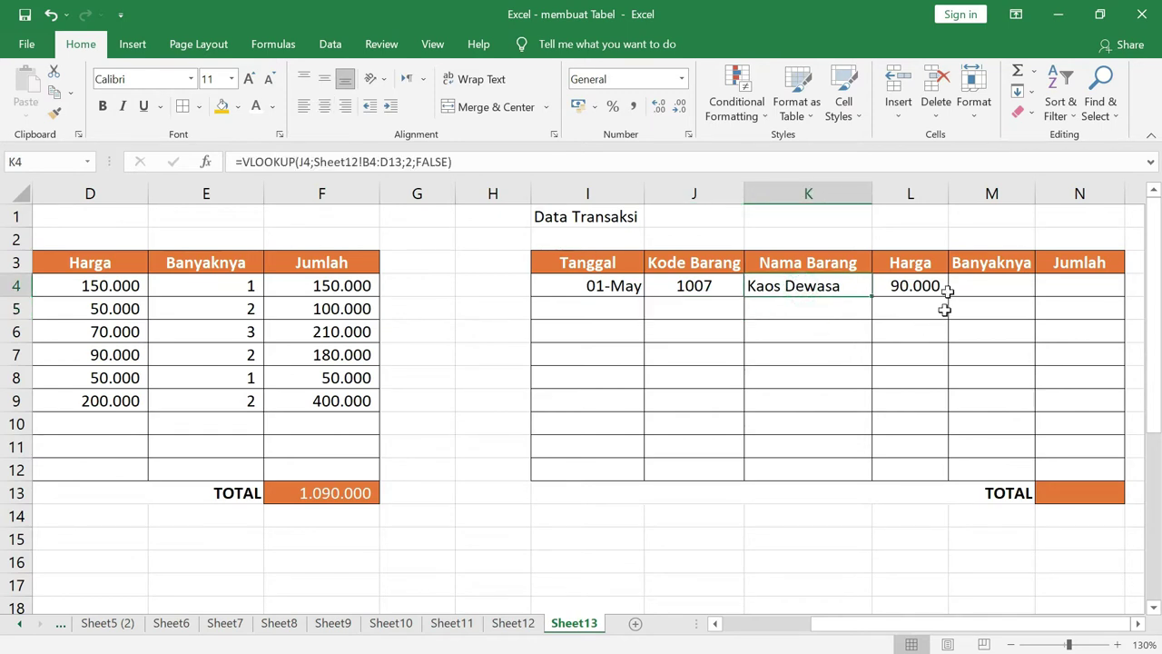
pyautogui.click(917, 287)
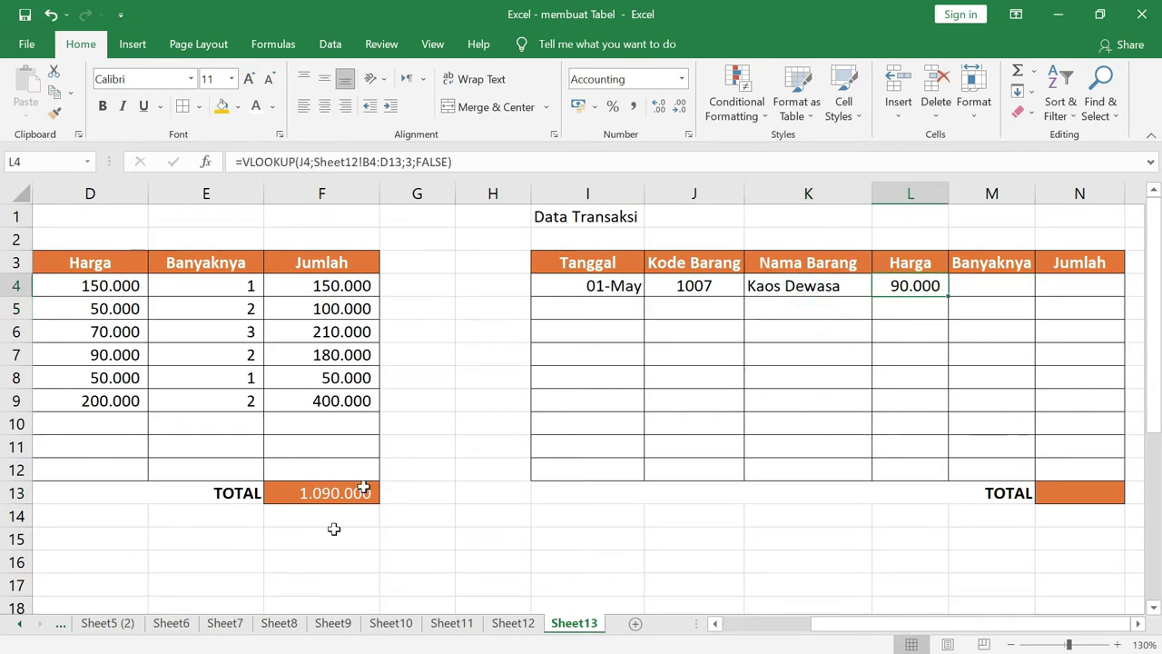
# Verify Kaos Dewasa's 90000 price for code 1007 in Sheet12's reference table
pyautogui.click(521, 630)
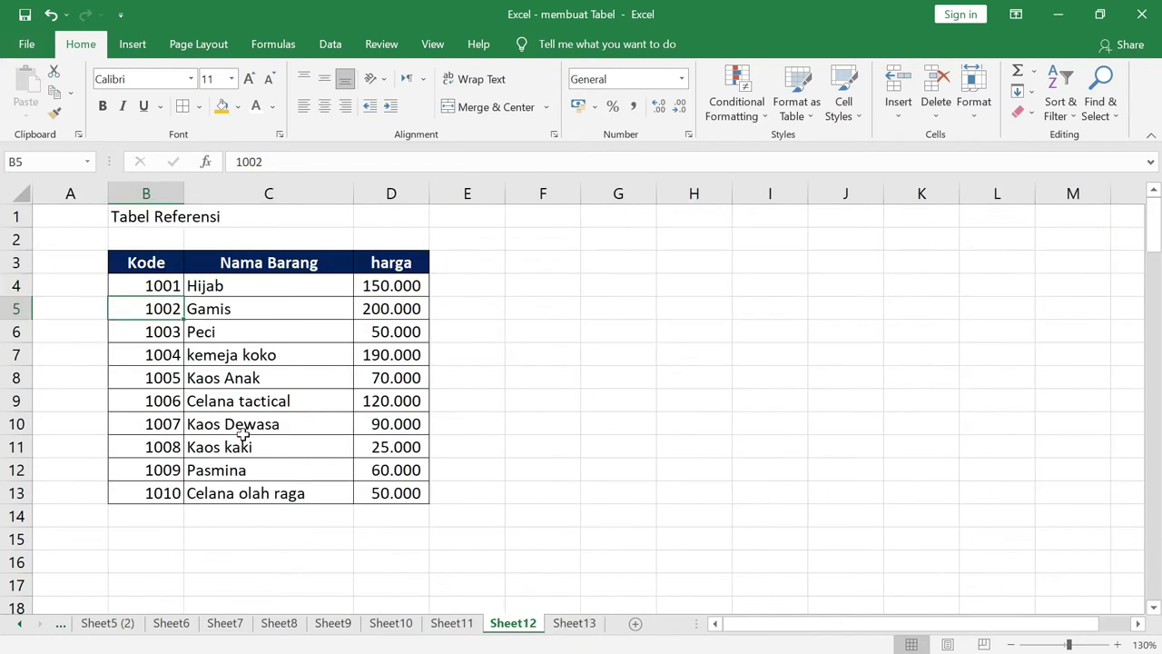
pyautogui.click(154, 427)
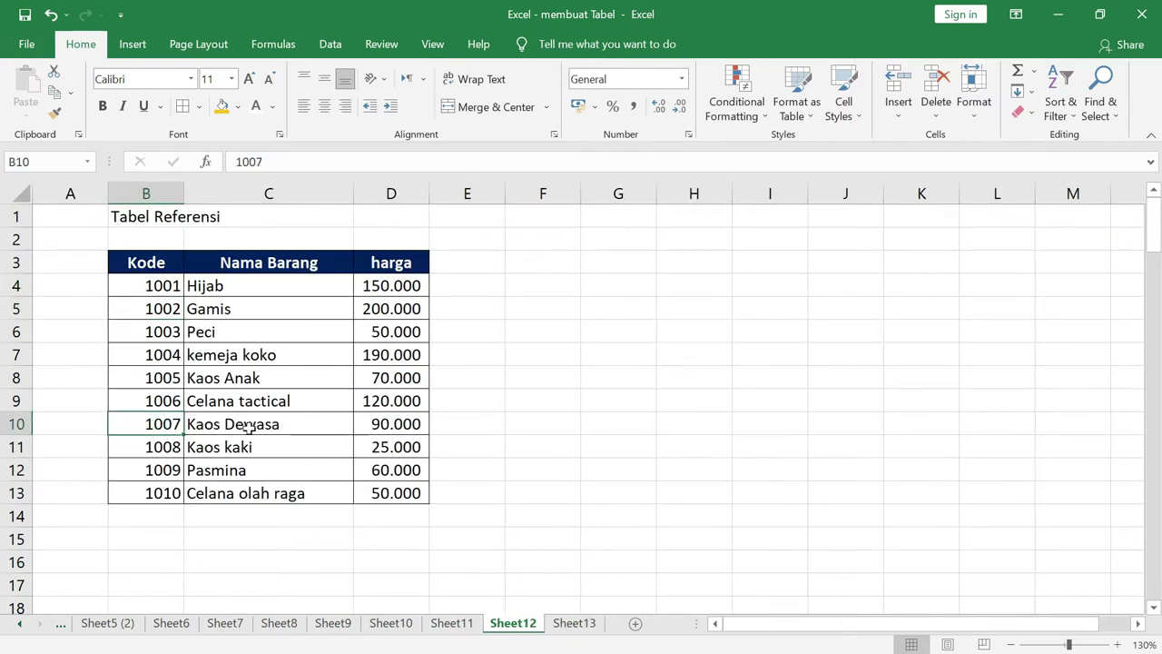
pyautogui.click(247, 427)
pyautogui.click(392, 429)
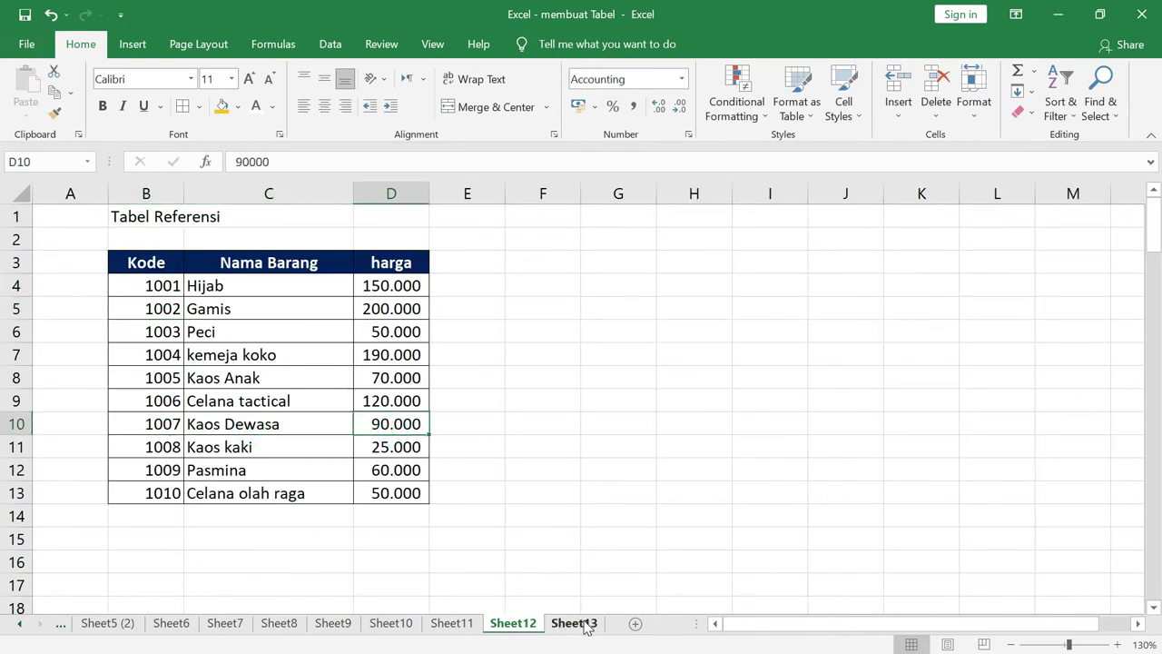
pyautogui.click(586, 624)
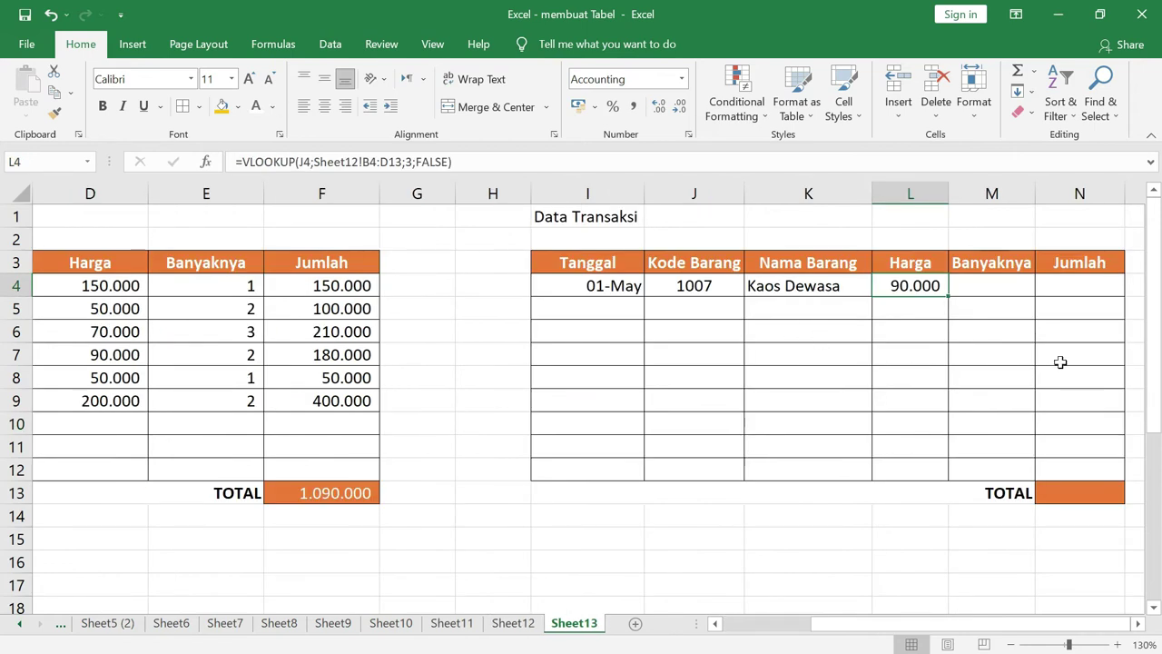
# Enter quantity 2 in M4 and the Jumlah formula =L4*M4 in N4
pyautogui.click(1002, 291)
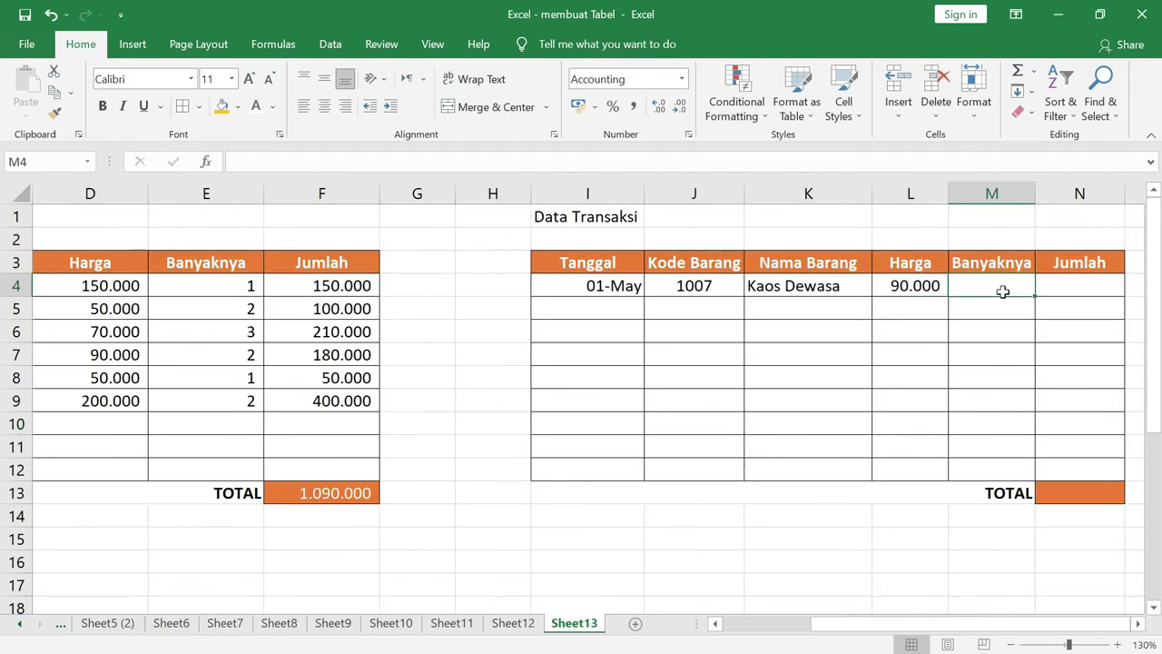
pyautogui.write('2')
pyautogui.press('Tab')
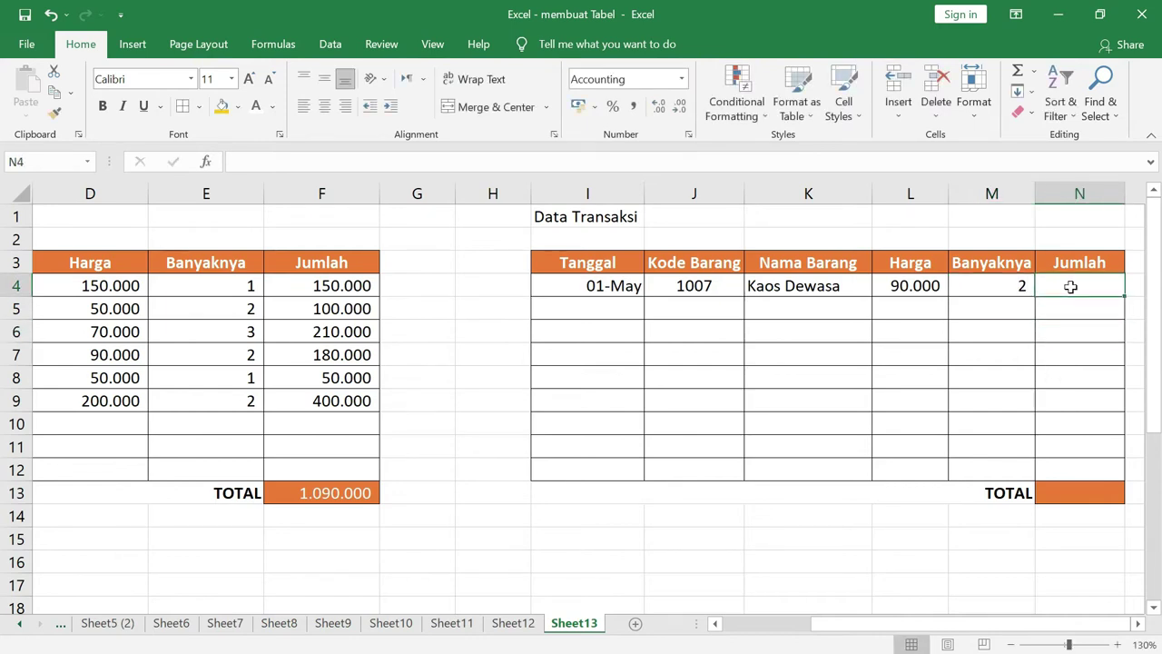
pyautogui.write('=')
pyautogui.click(913, 287)
pyautogui.write('*')
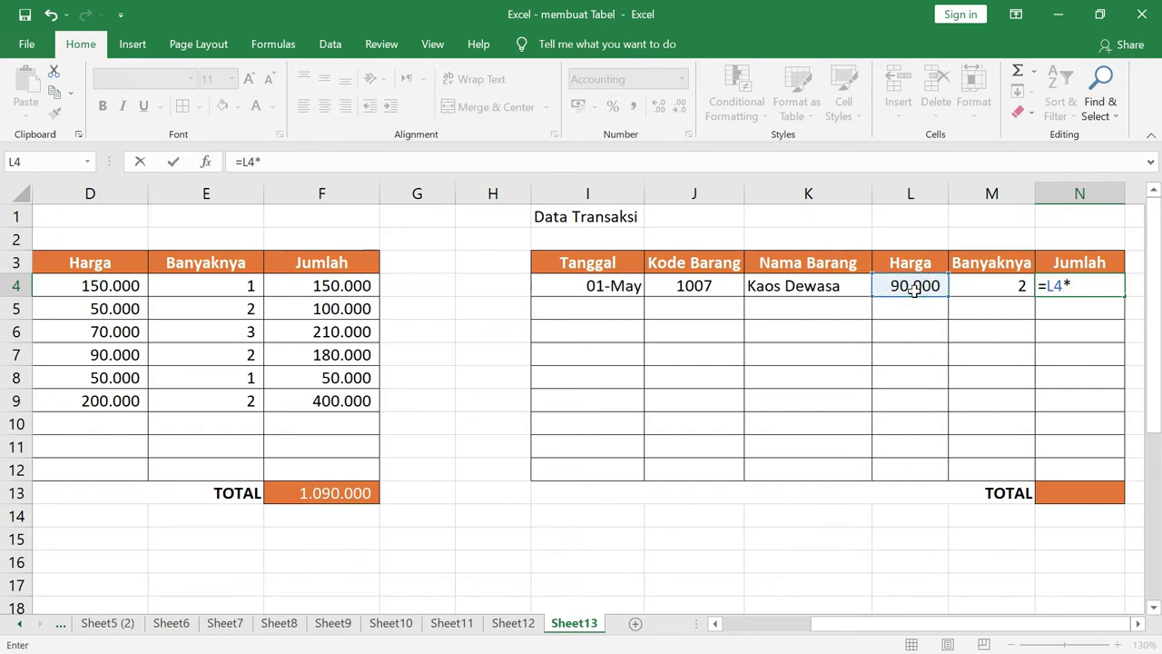
pyautogui.click(987, 286)
pyautogui.press('Return')
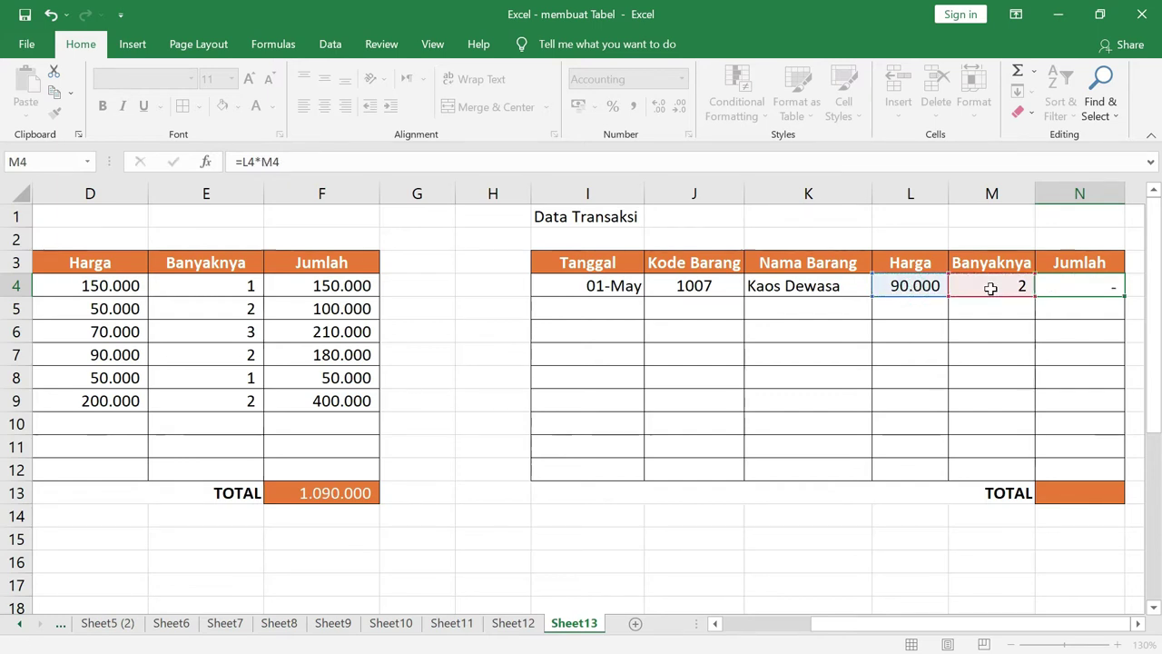
pyautogui.press('Return')
# AutoSum N4:N13 so the TOTAL in N13 shows 180.000
pyautogui.click(1106, 285)
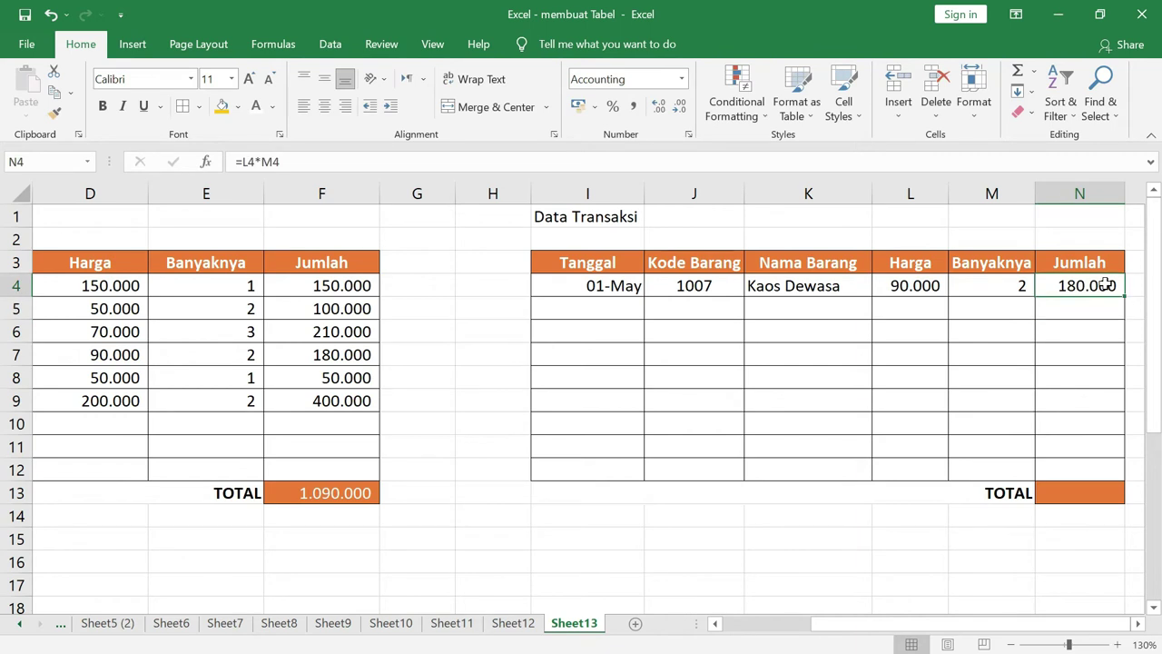
pyautogui.moveTo(1107, 285); pyautogui.dragTo(1080, 490)
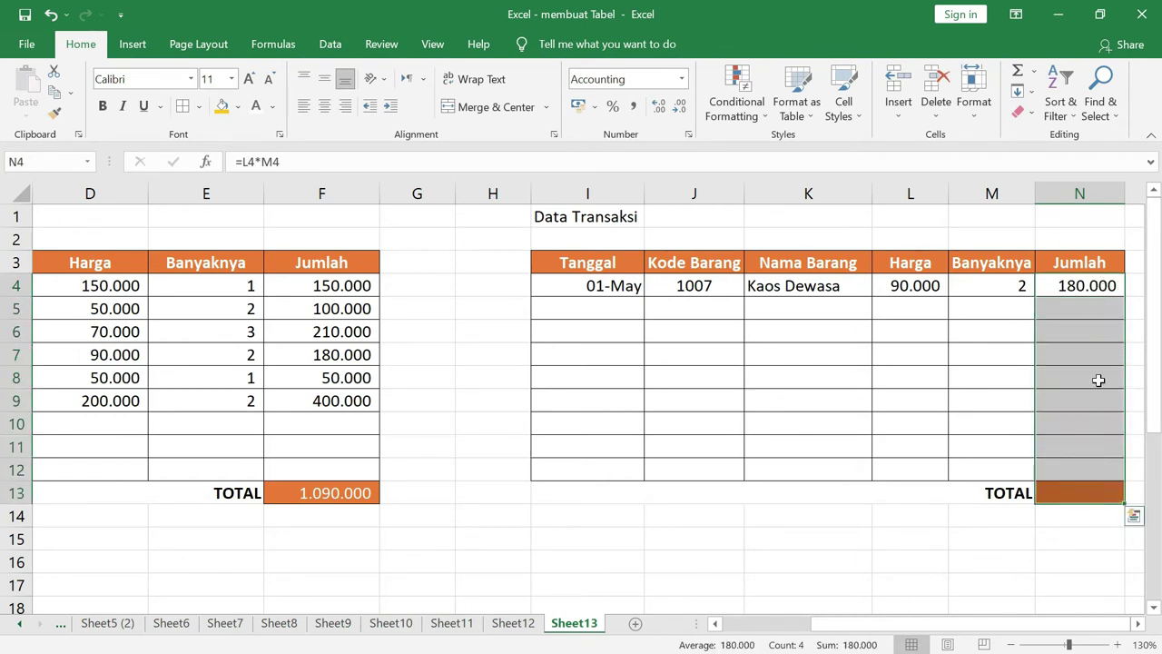
pyautogui.click(1017, 73)
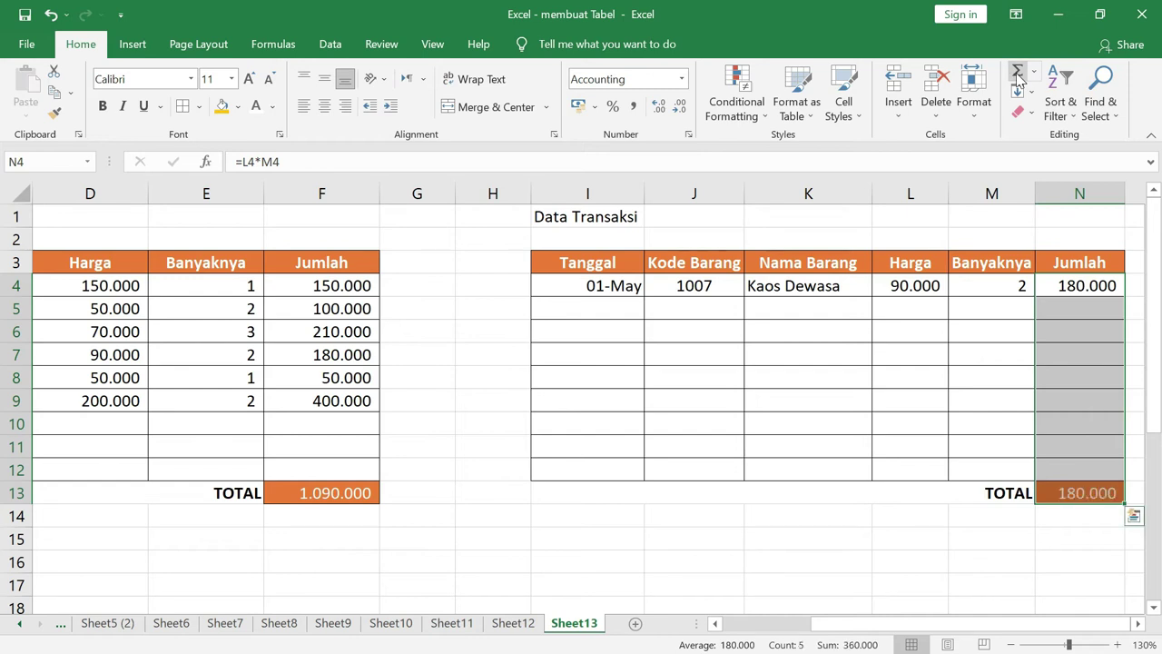
pyautogui.click(1072, 490)
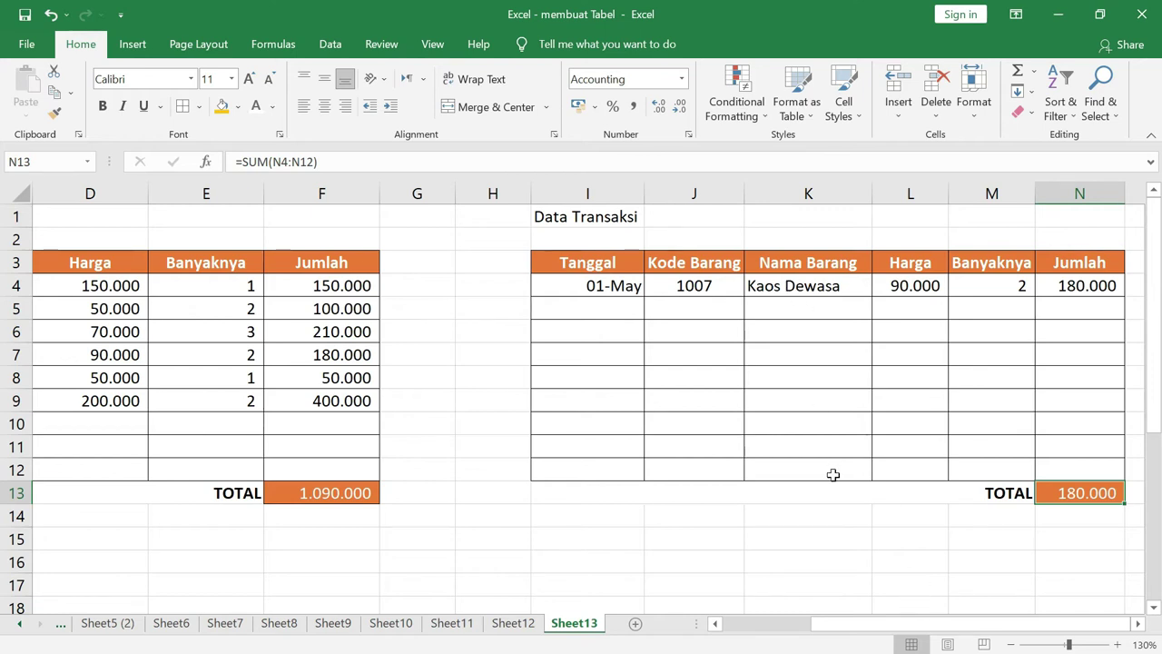
# Lock K4's Nama Barang lookup range as Sheet12!$B$4:$D$13 with F4
pyautogui.click(832, 285)
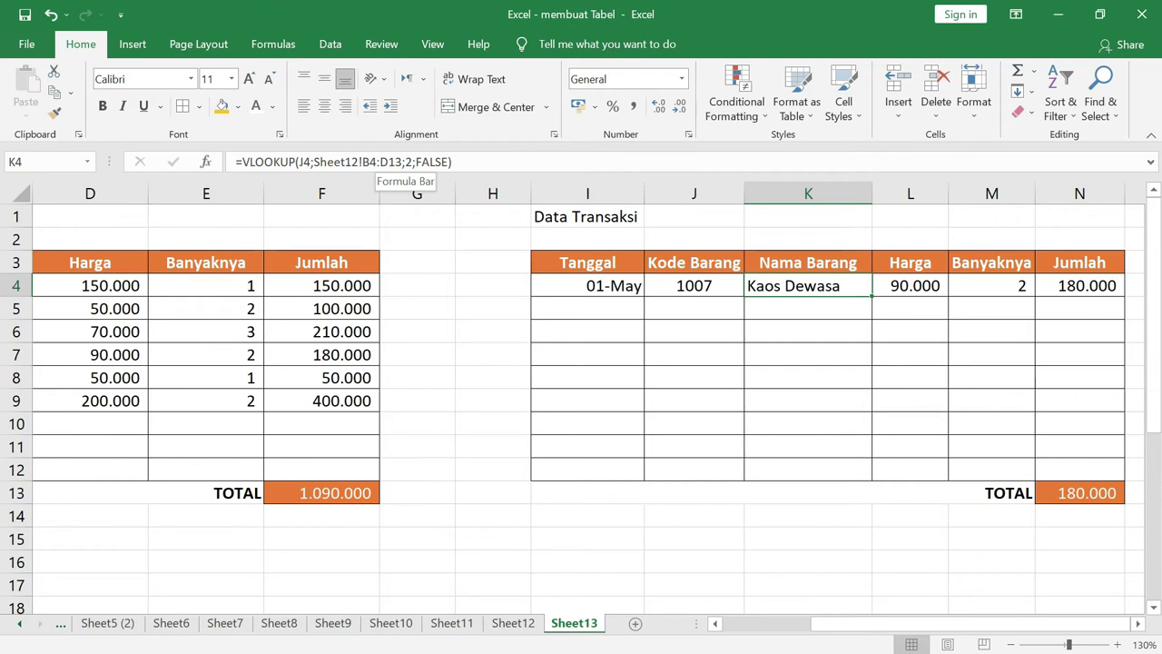
pyautogui.click(367, 162)
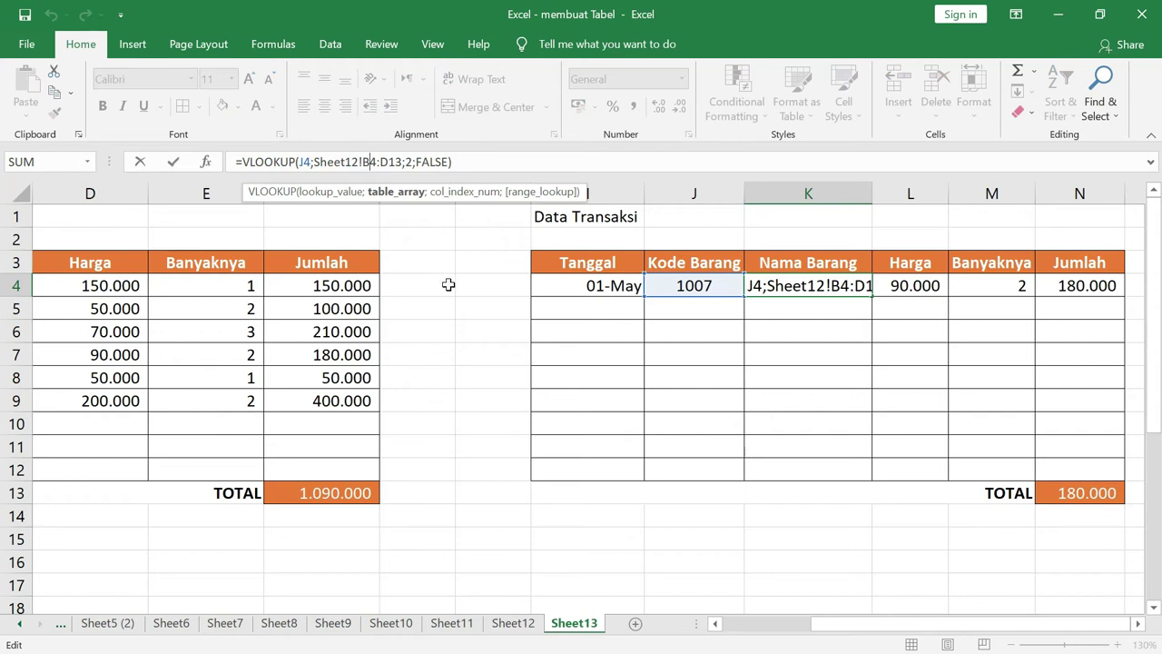
pyautogui.press('F4')
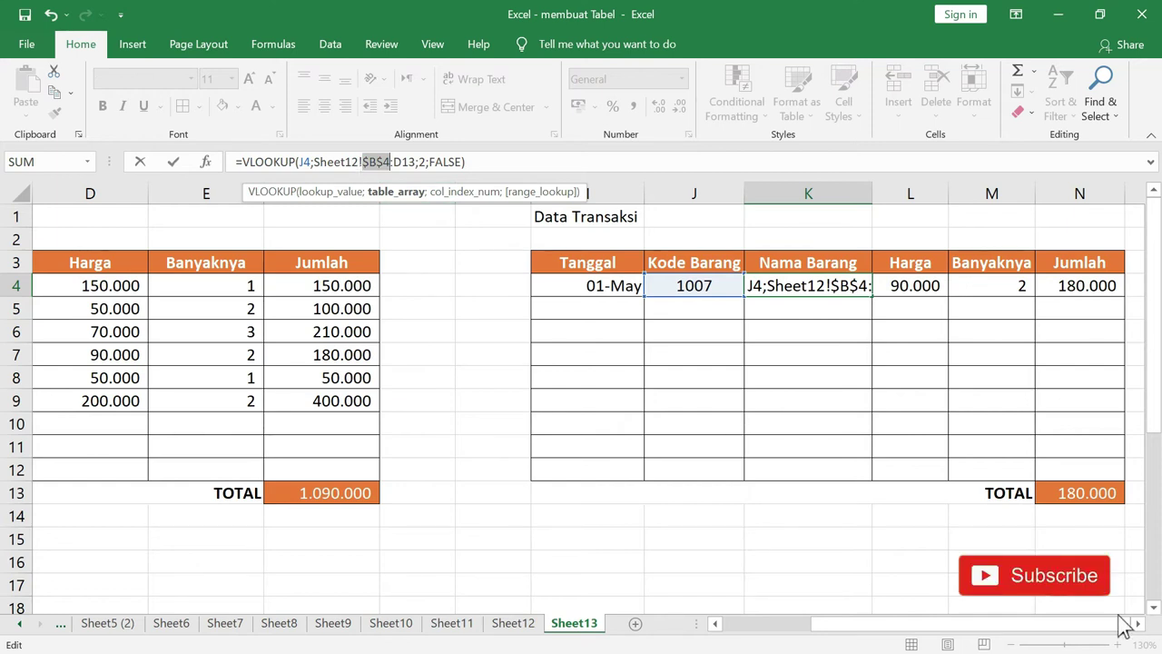
pyautogui.click(400, 162)
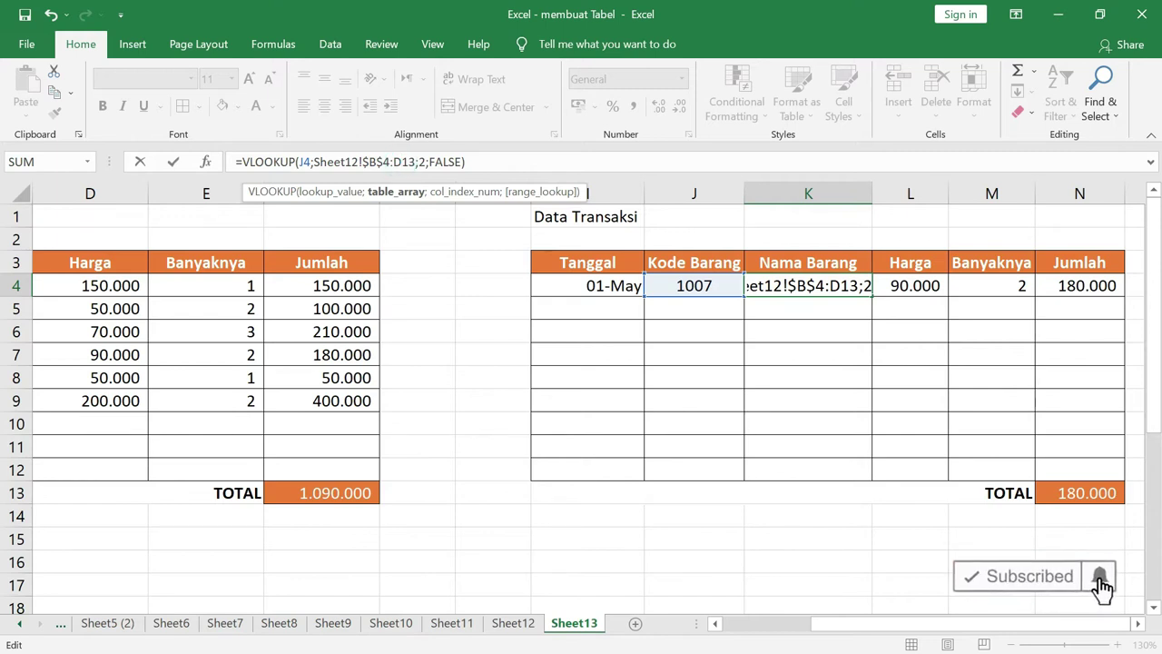
pyautogui.press('F4')
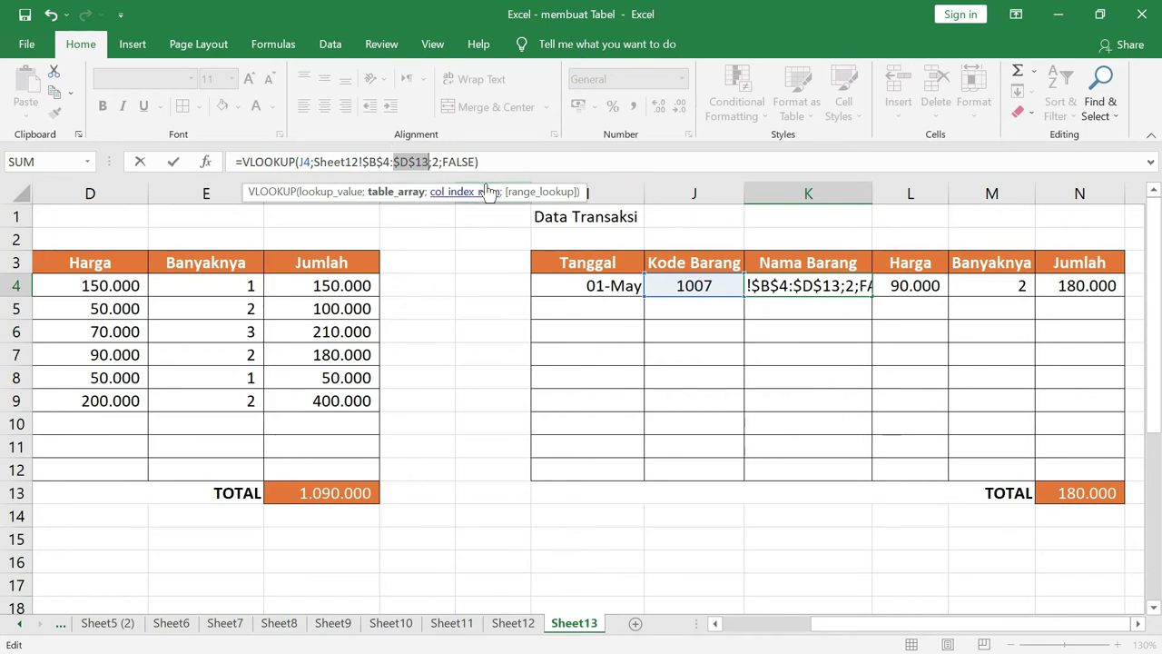
pyautogui.press('Return')
# Fill K4's Nama Barang formula down to K12, where empty rows show #N/A
pyautogui.click(857, 287)
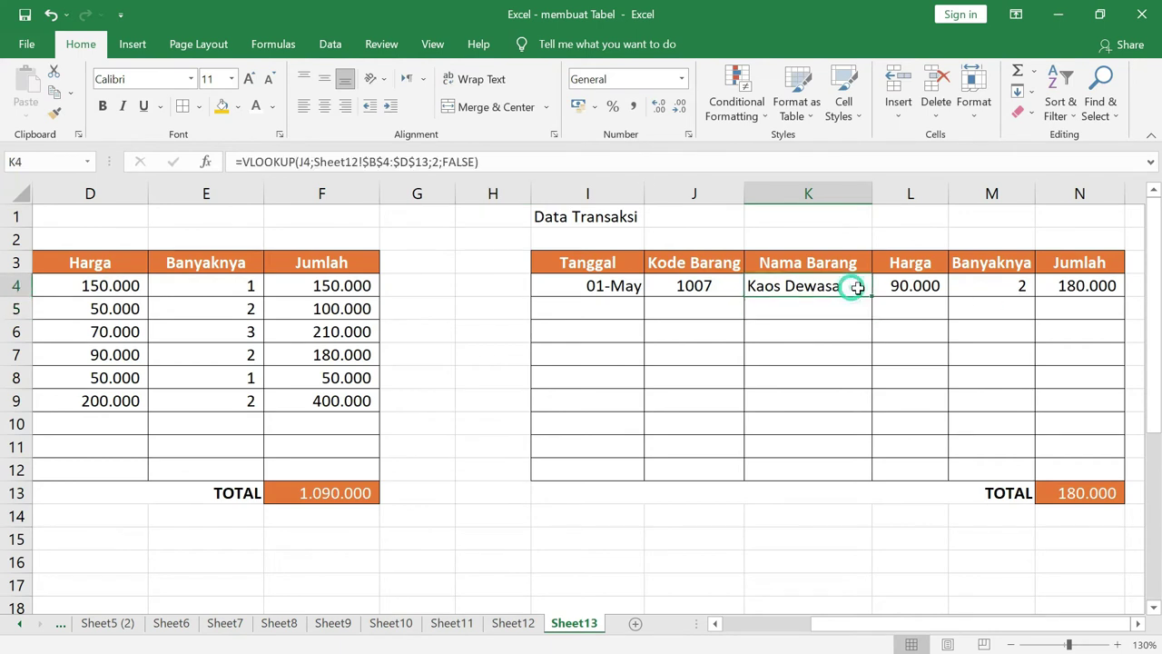
pyautogui.moveTo(871, 298); pyautogui.dragTo(861, 477)
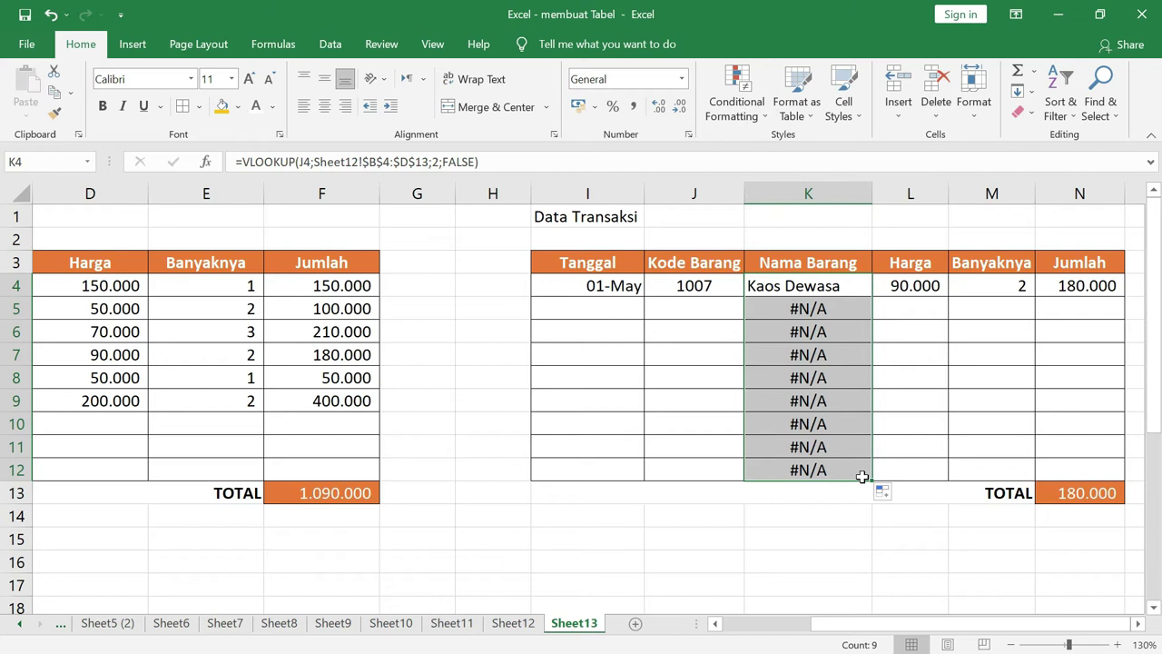
pyautogui.click(930, 285)
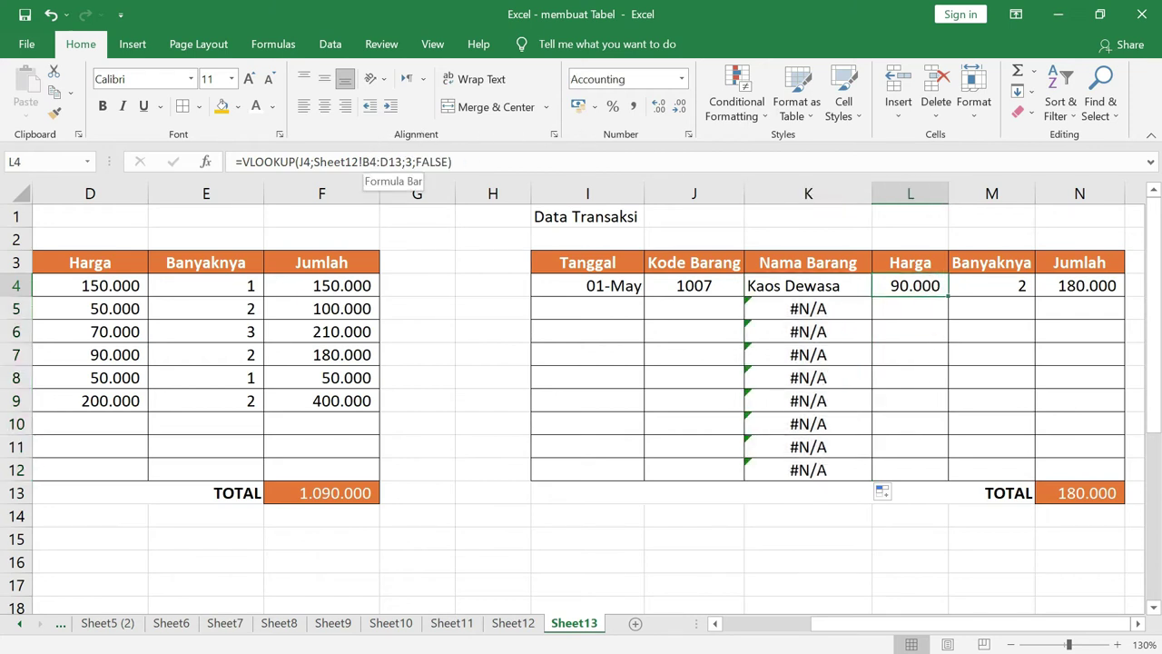
# Lock L4's Harga lookup range as $B$4:$D$13 and fill it down to L12
pyautogui.click(377, 162)
pyautogui.press('F4')
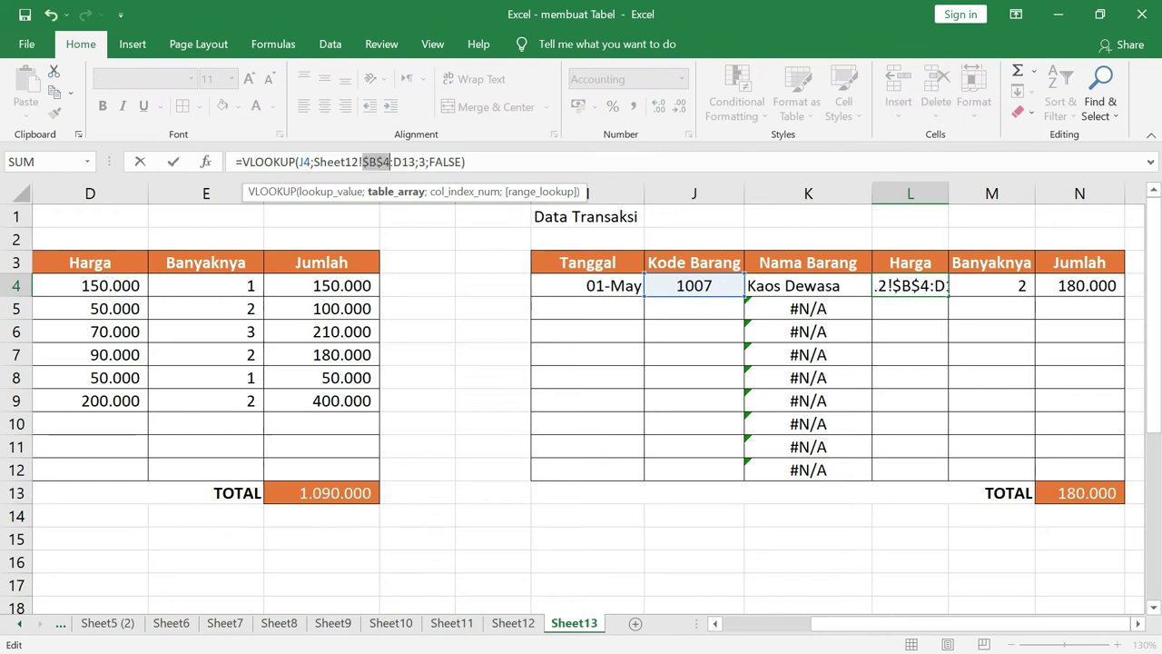
pyautogui.click(405, 161)
pyautogui.press('F4')
pyautogui.press('Return')
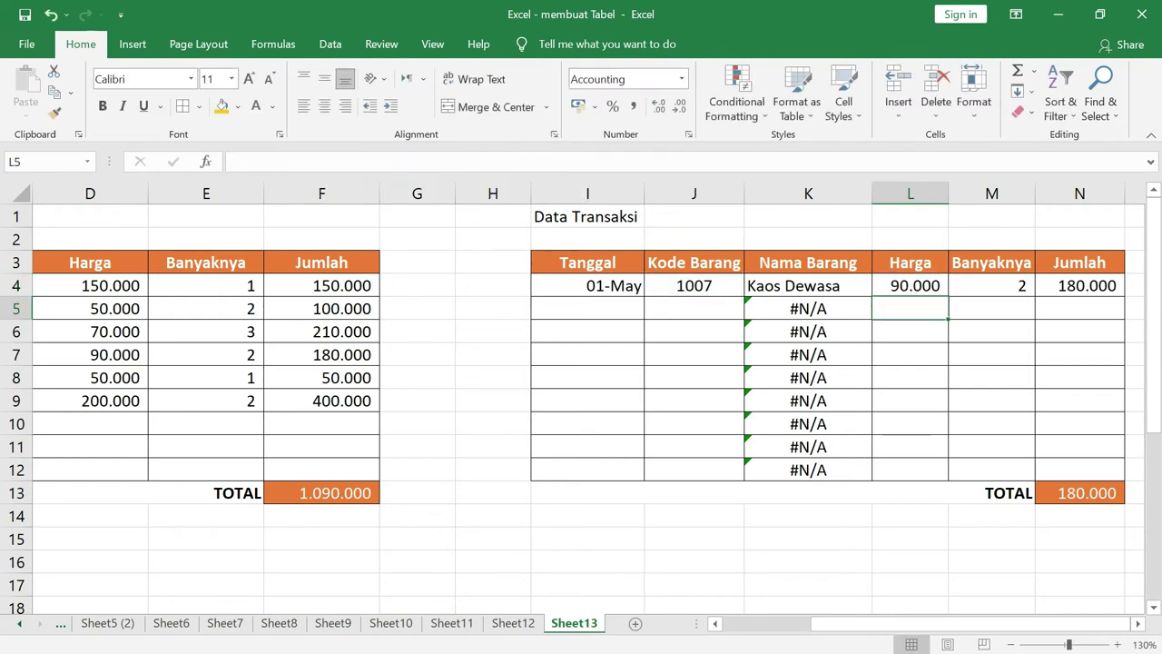
pyautogui.click(936, 290)
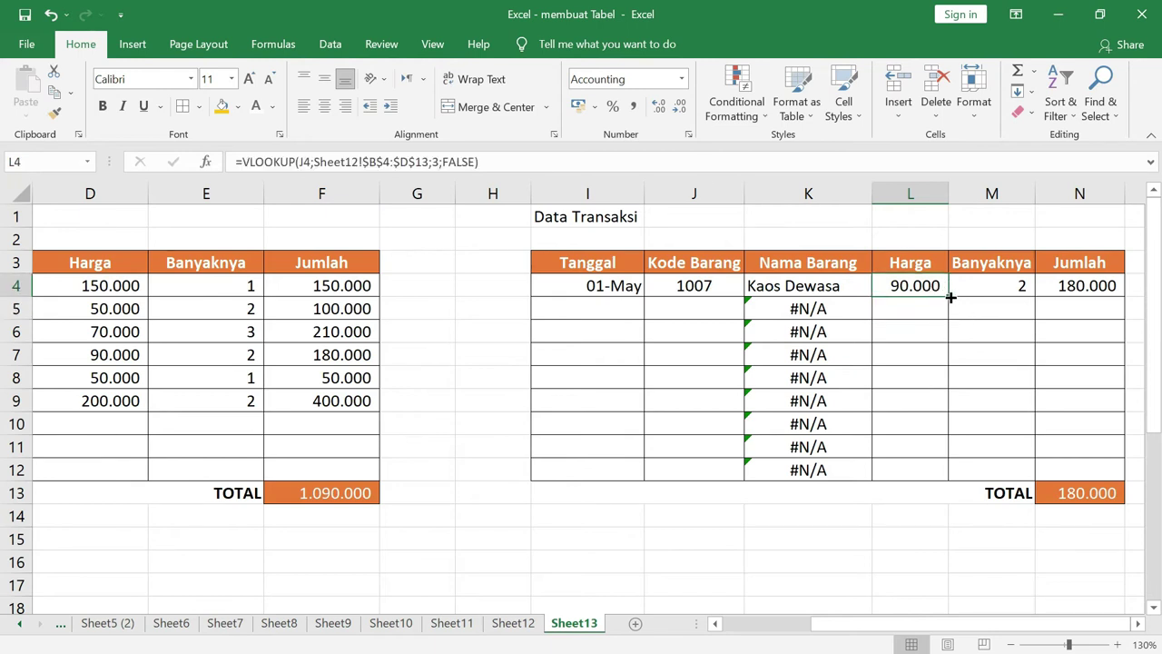
pyautogui.moveTo(948, 297); pyautogui.dragTo(944, 483)
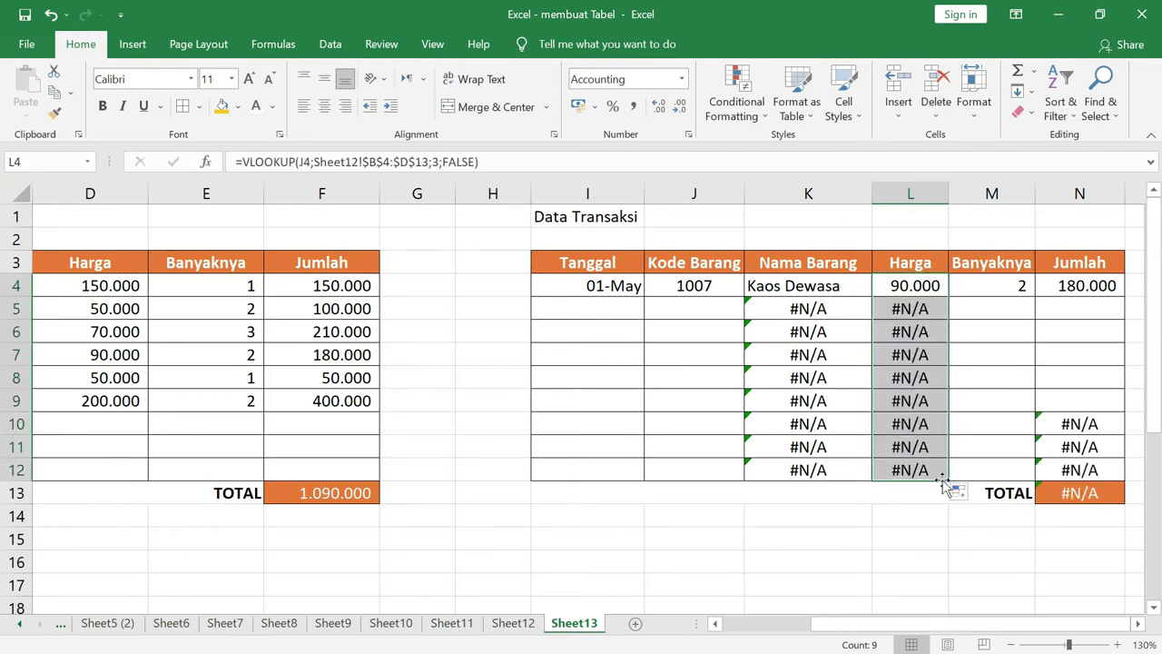
# Enter product code 1005 in J5, showing Kaos Anak at 70.000, and check TOTAL
pyautogui.click(697, 311)
pyautogui.write('1005')
pyautogui.press('Return')
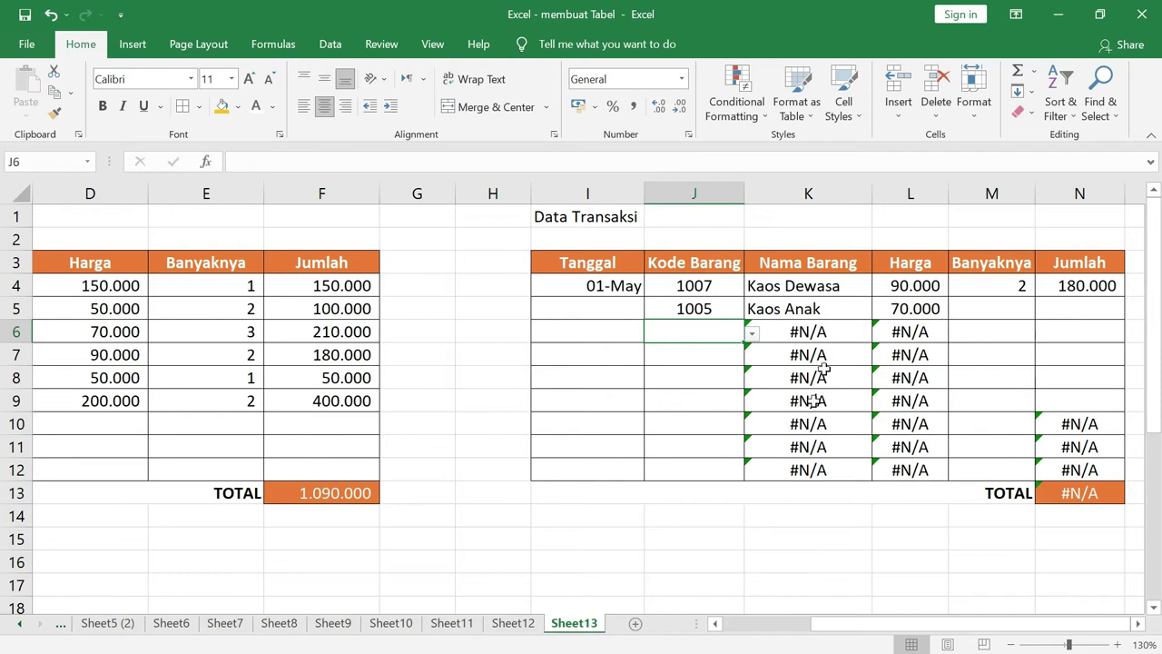
pyautogui.click(1088, 495)
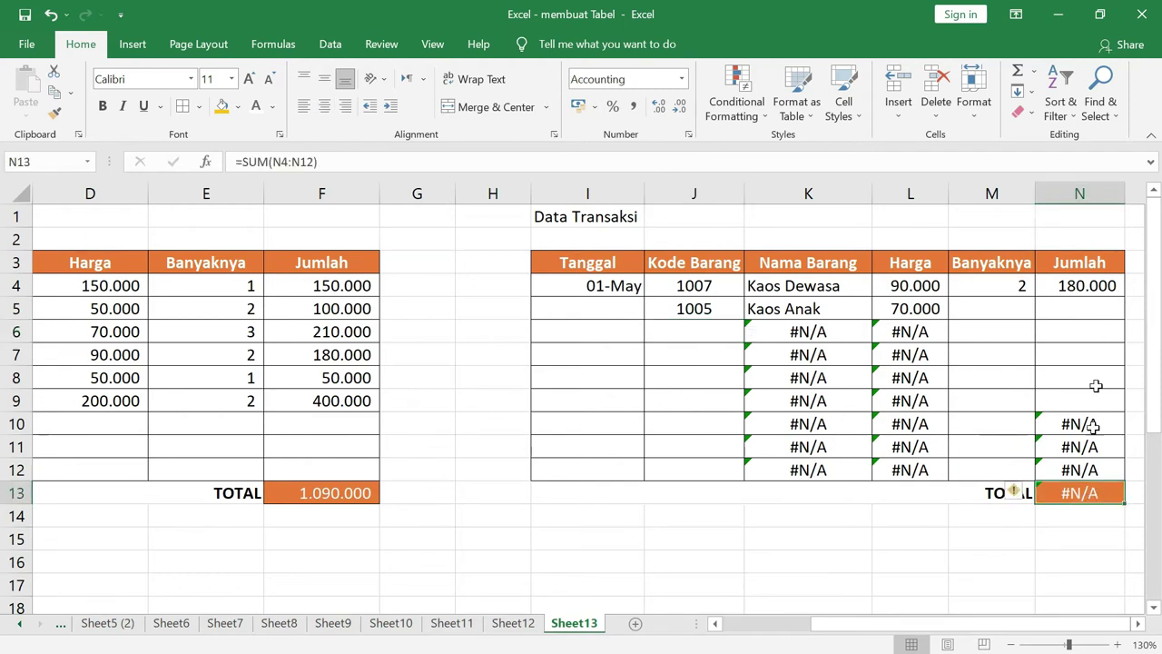
pyautogui.click(805, 332)
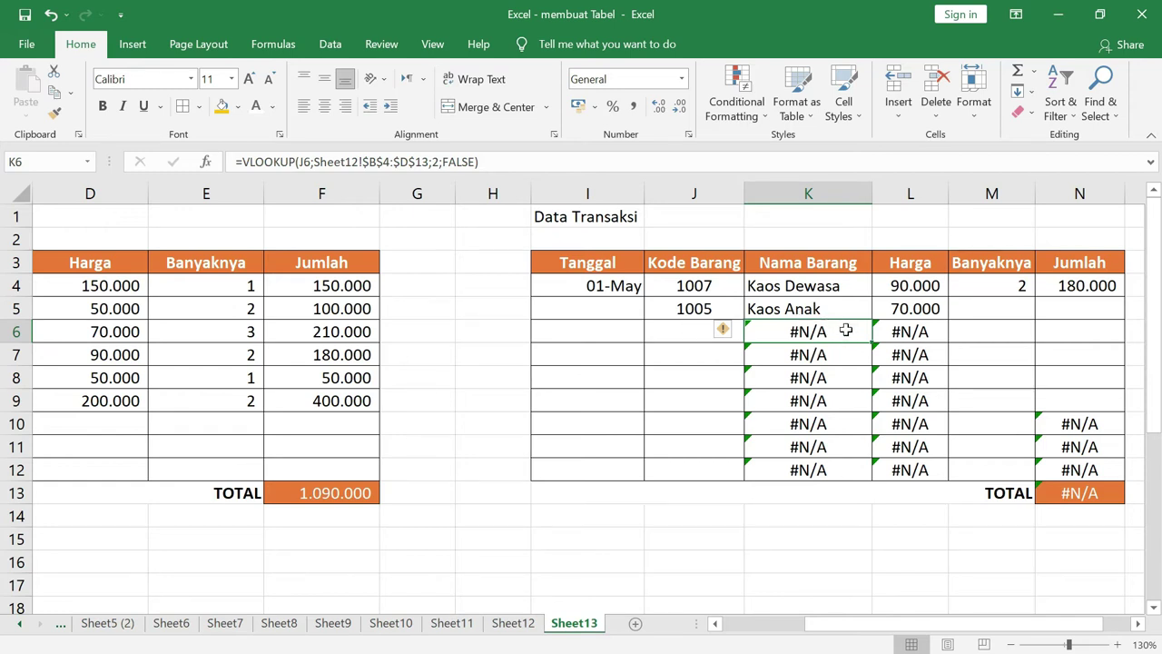
pyautogui.click(693, 334)
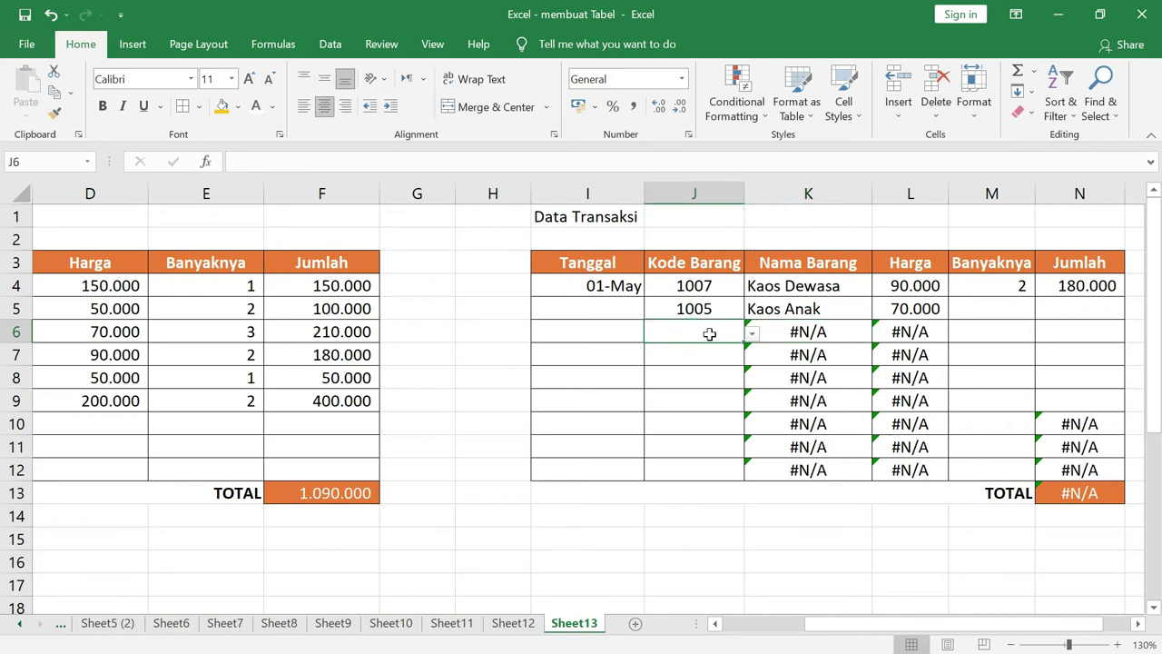
pyautogui.click(825, 332)
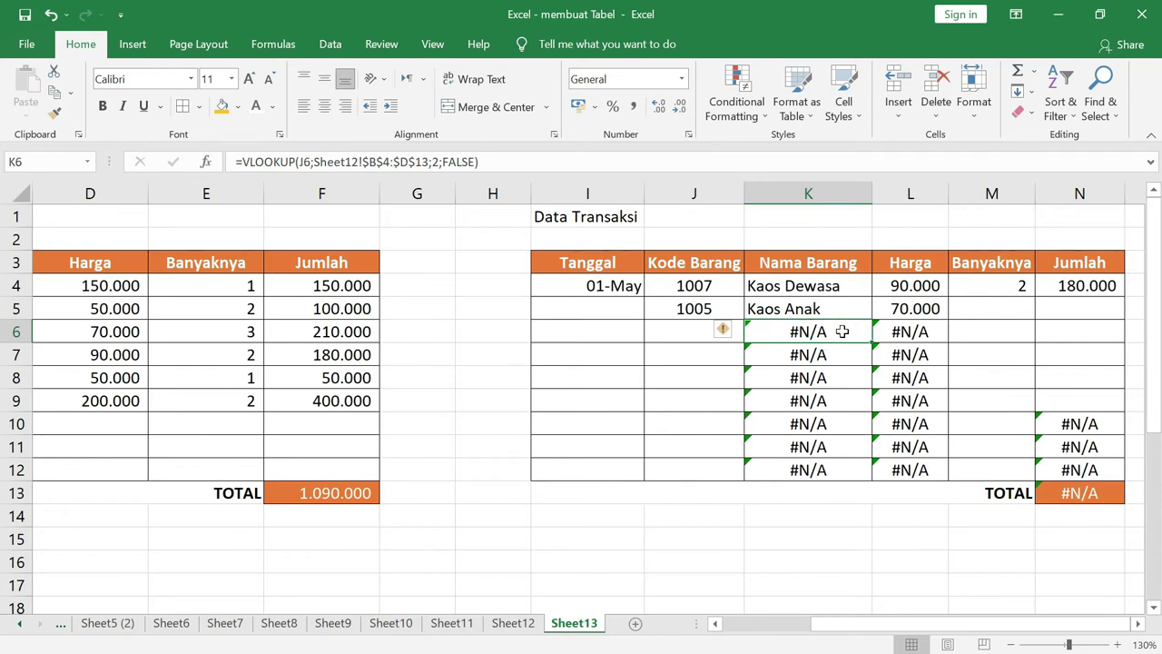
pyautogui.click(919, 334)
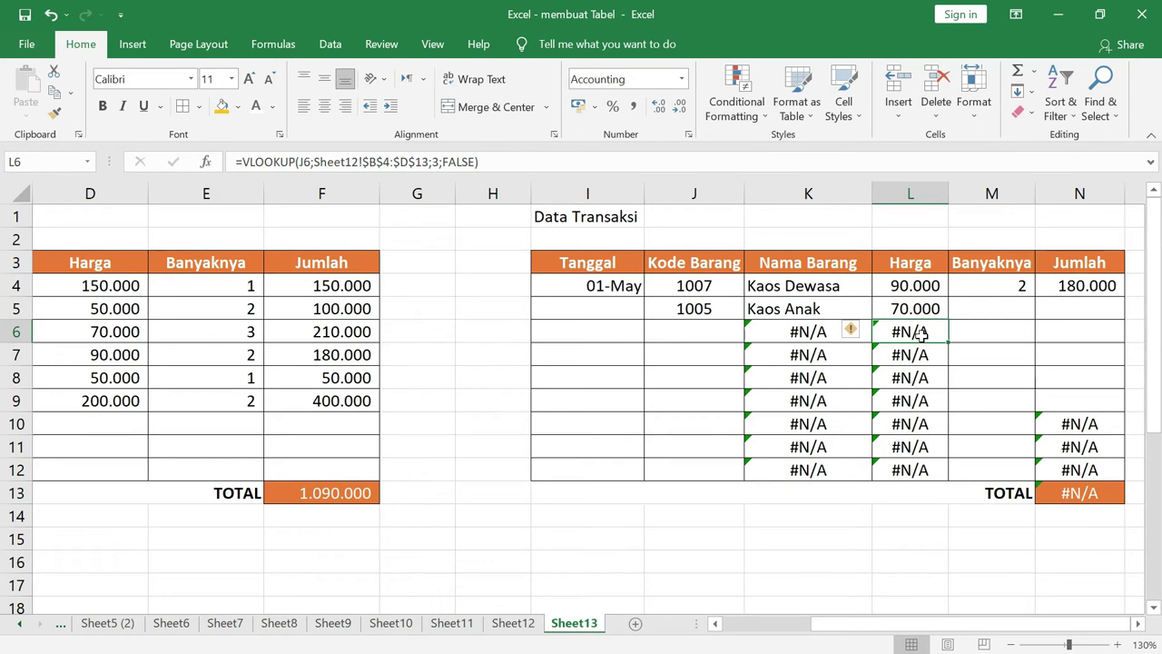
pyautogui.click(807, 331)
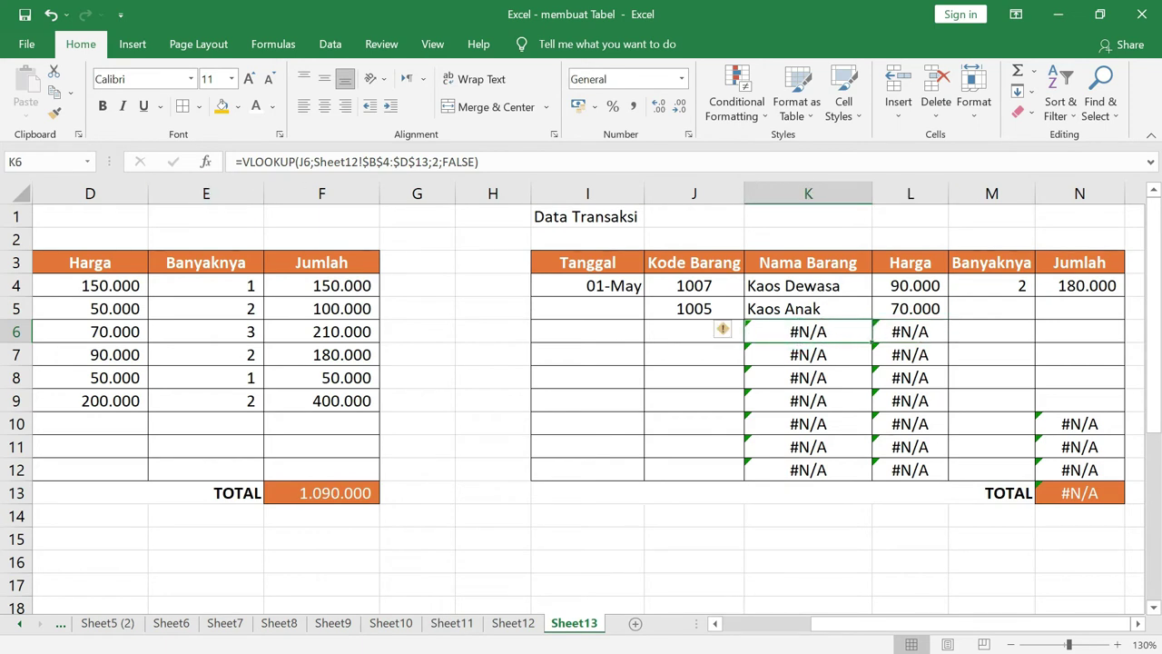
# Rewrite K6 as =IF(J6="";"";VLOOKUP(...)) and fill it down to K12 so empty rows stay blank
pyautogui.press('F2')
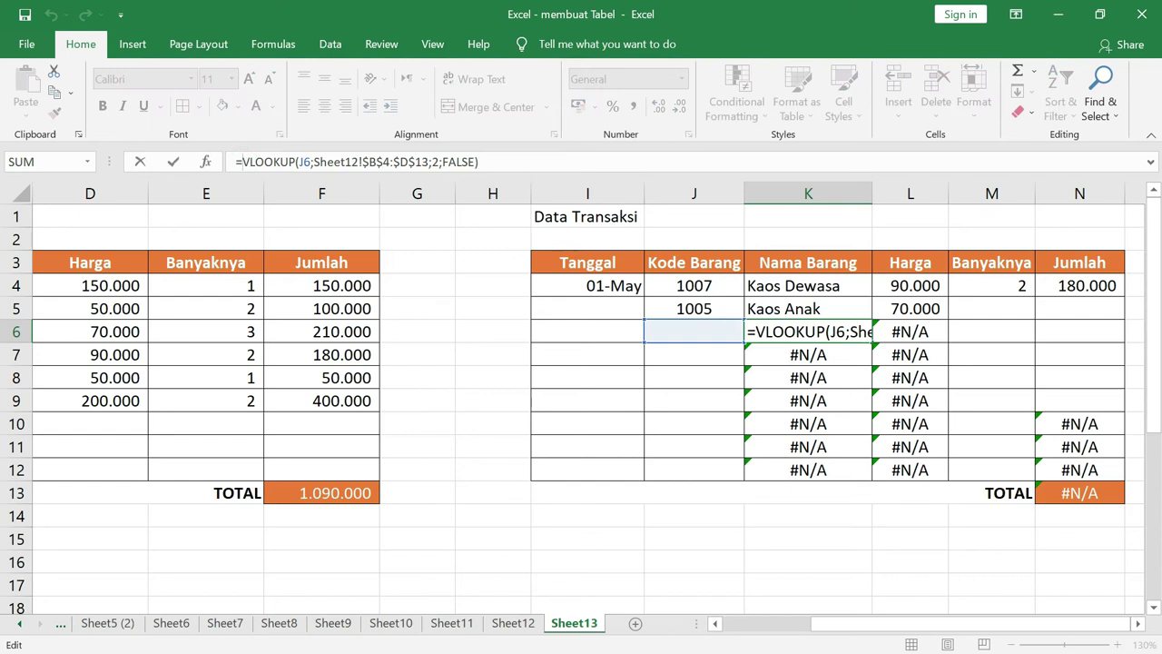
pyautogui.write('if(')
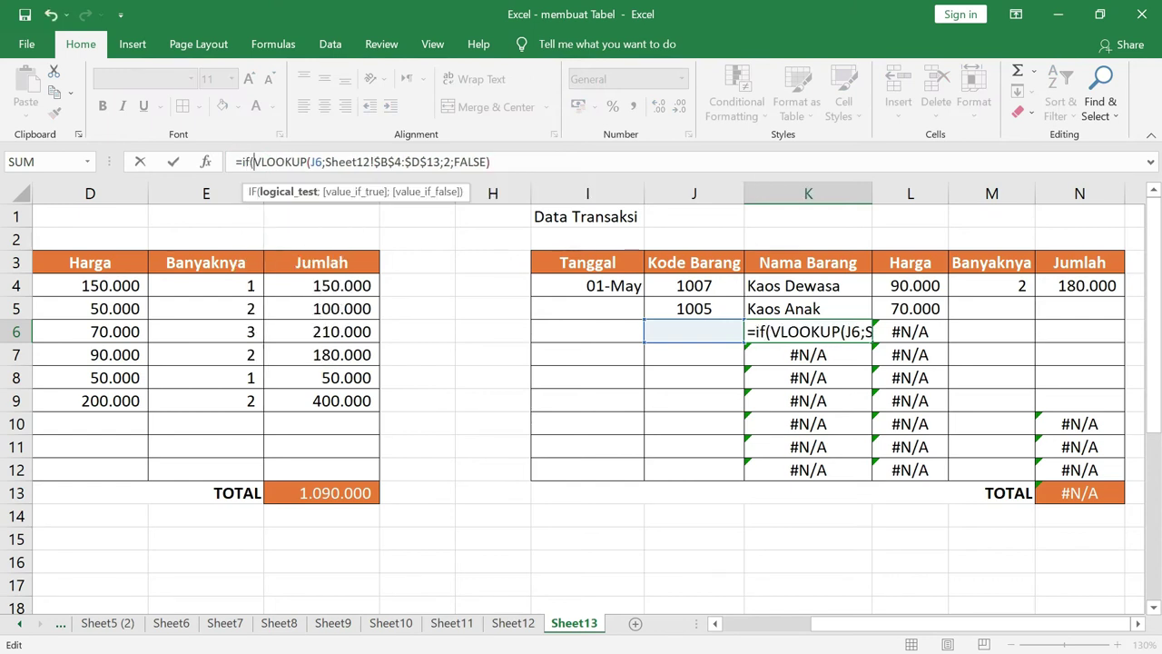
pyautogui.click(695, 332)
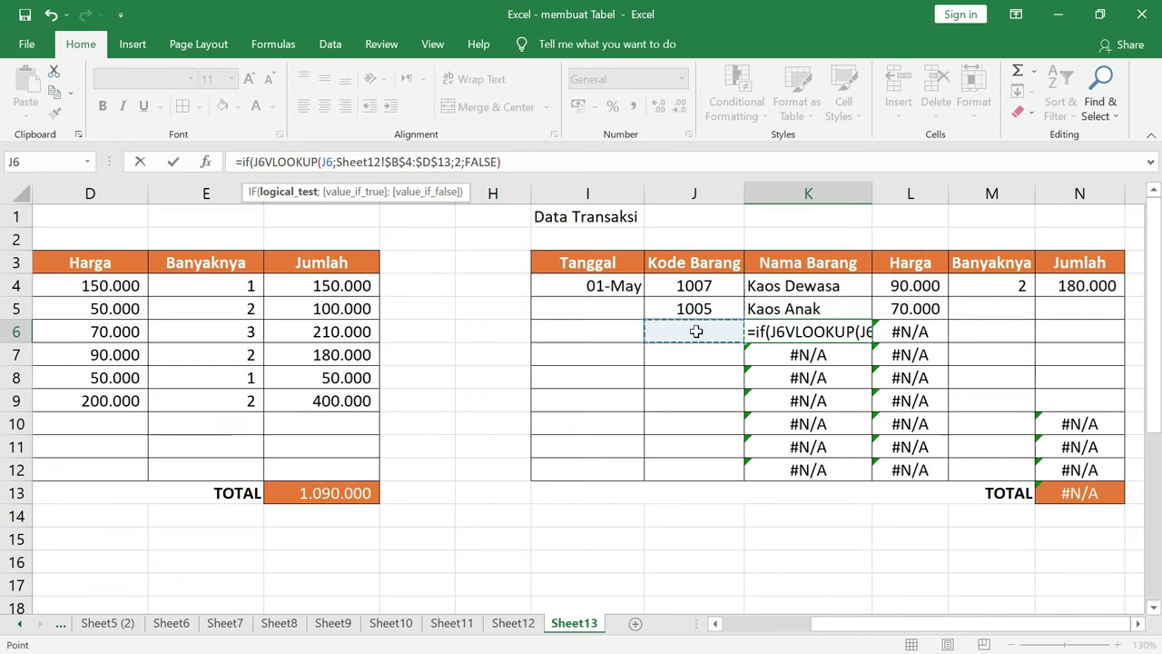
pyautogui.write('=')
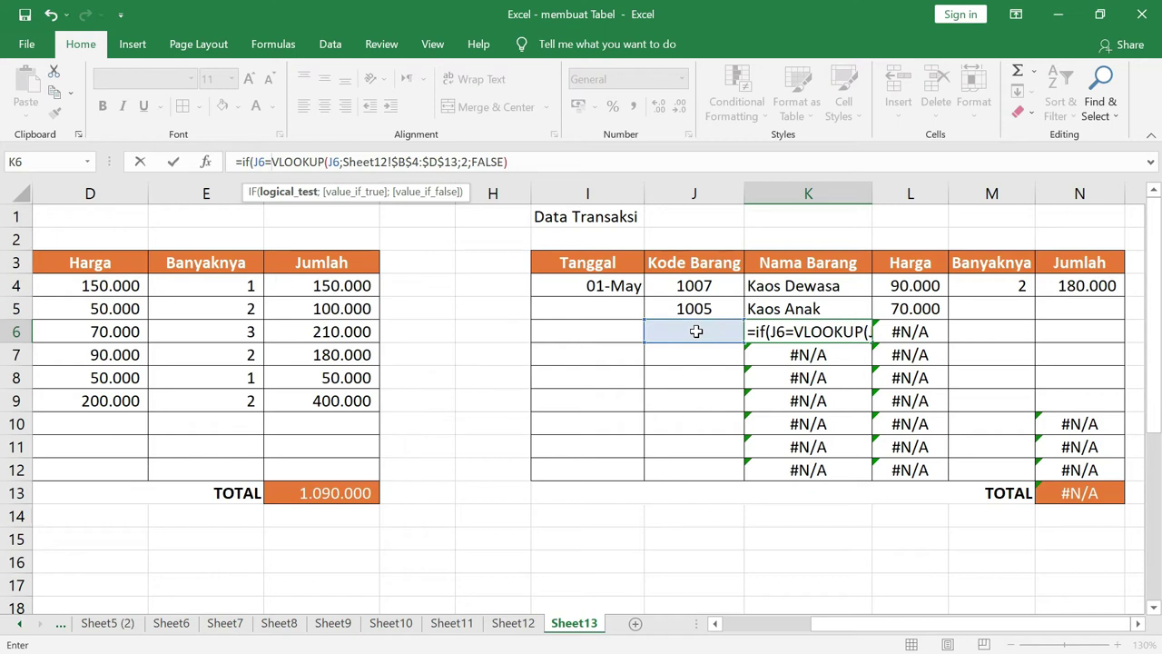
pyautogui.write('""')
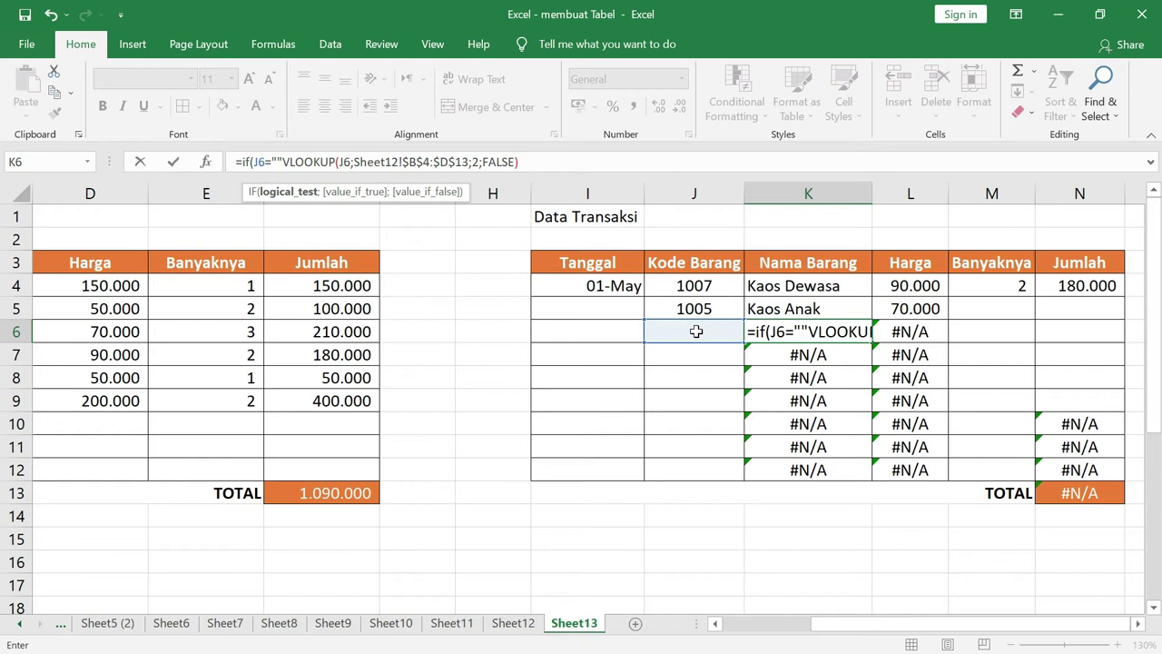
pyautogui.write(';')
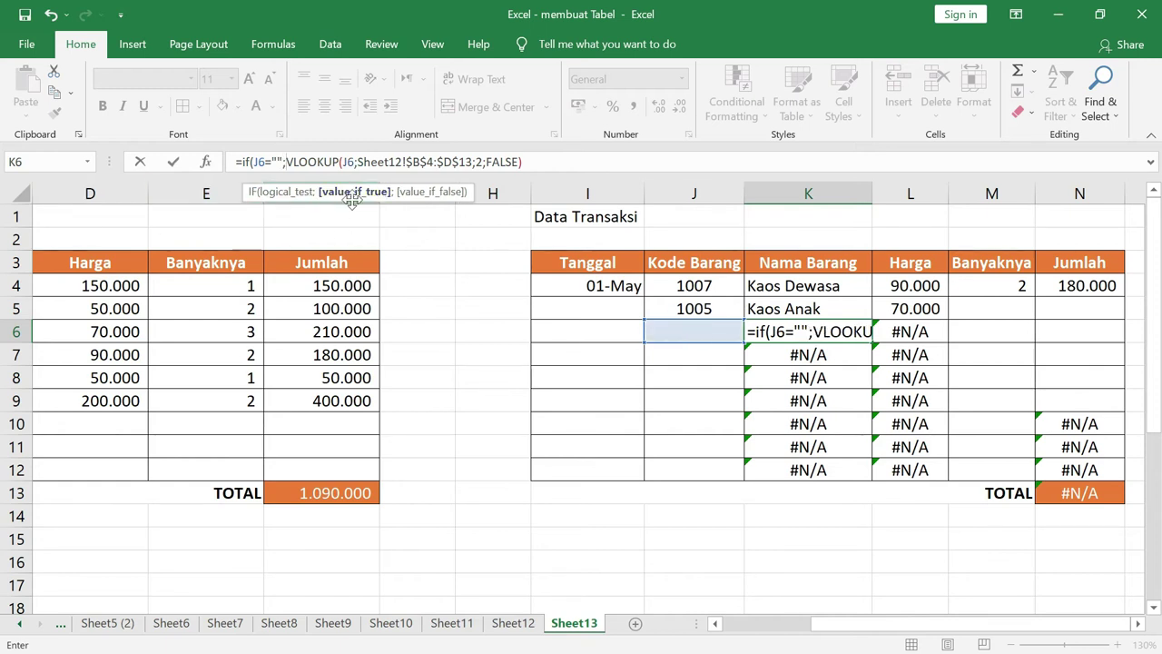
pyautogui.write('""')
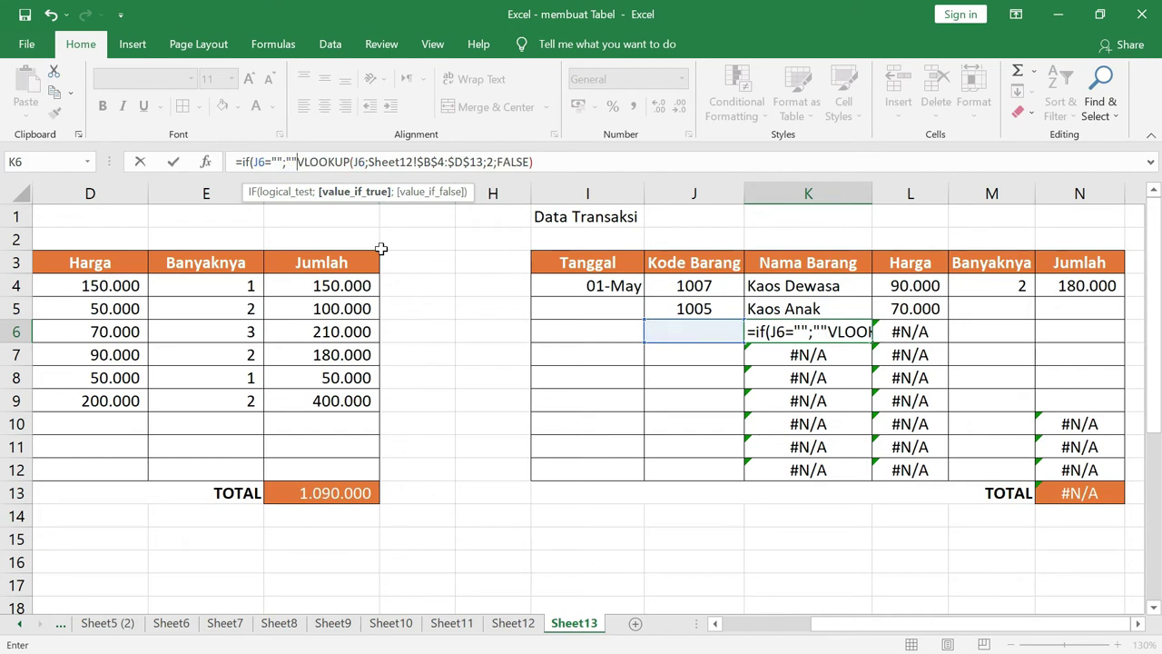
pyautogui.write(';')
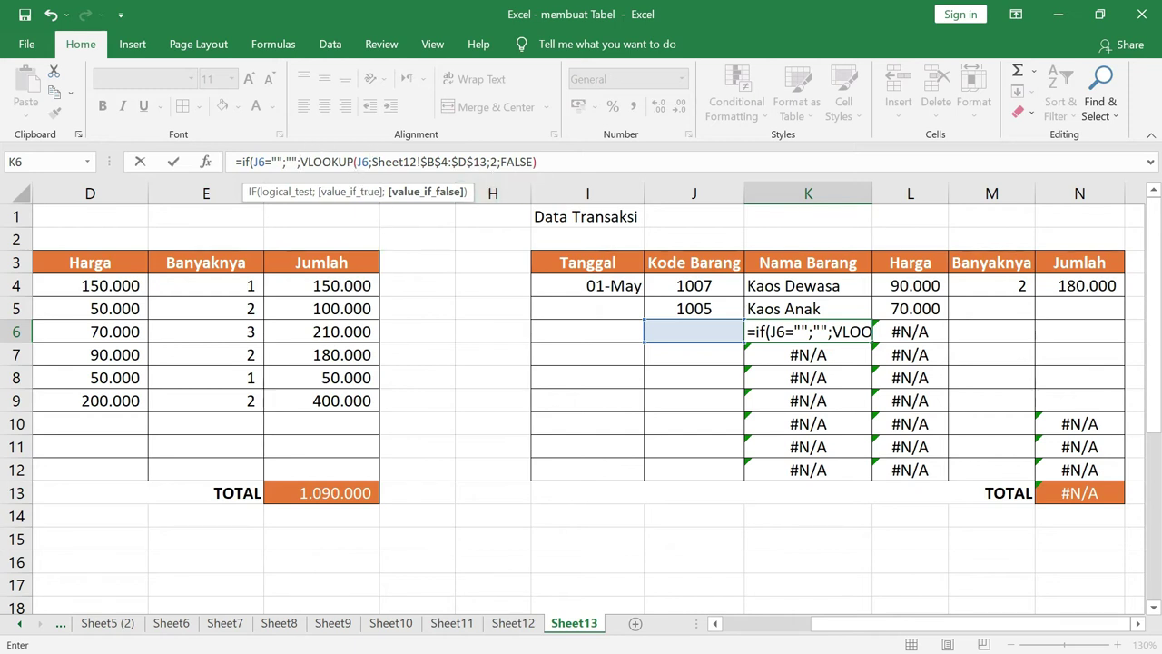
pyautogui.click(554, 161)
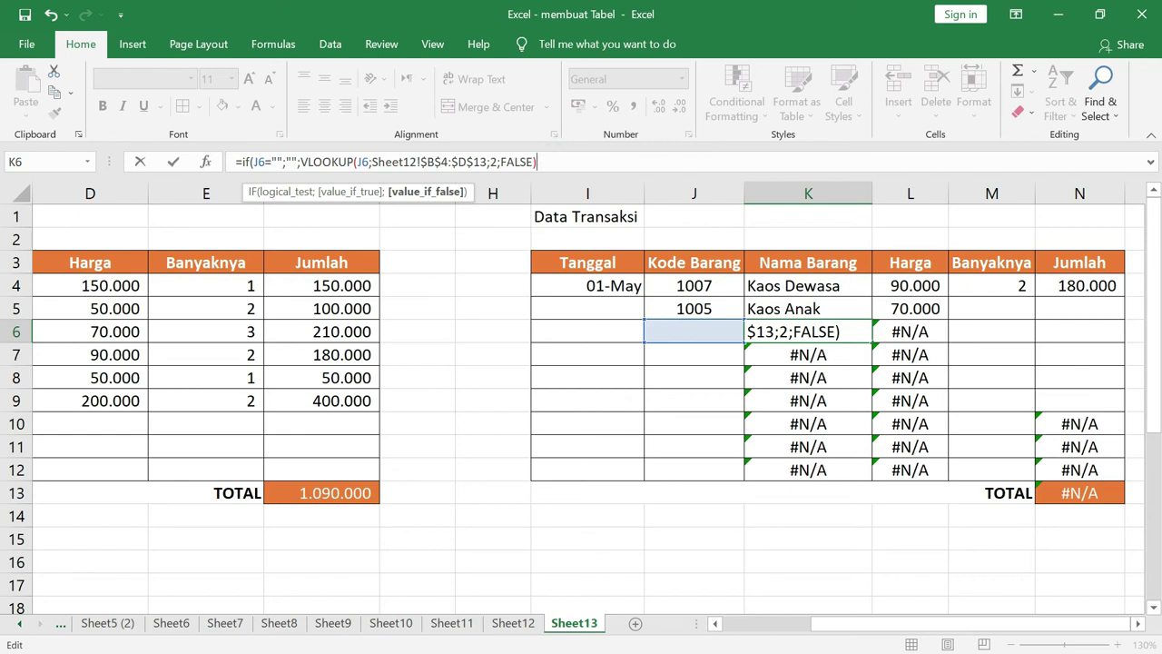
pyautogui.write(')')
pyautogui.press('Return')
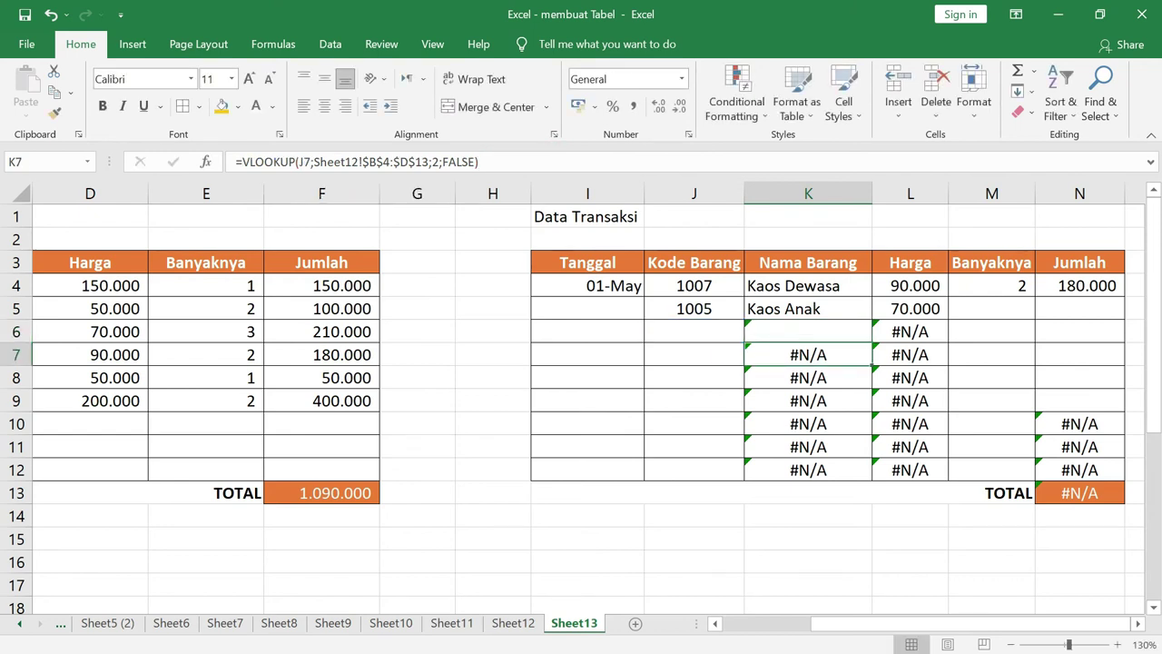
pyautogui.click(840, 328)
pyautogui.moveTo(872, 345); pyautogui.dragTo(857, 484)
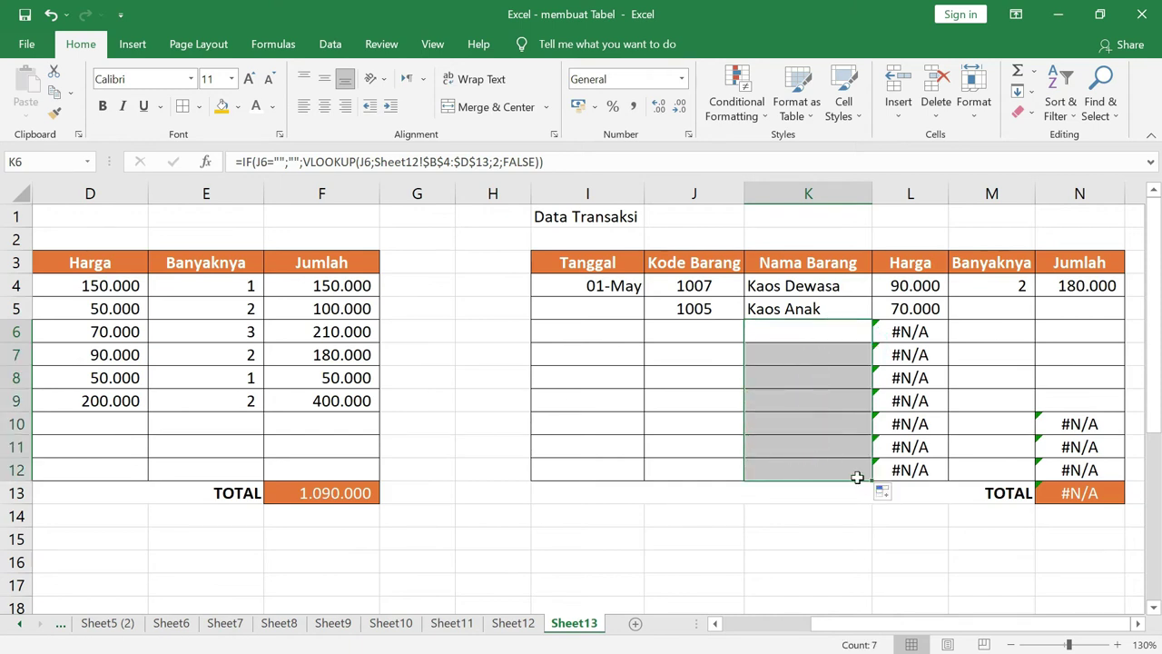
pyautogui.click(835, 333)
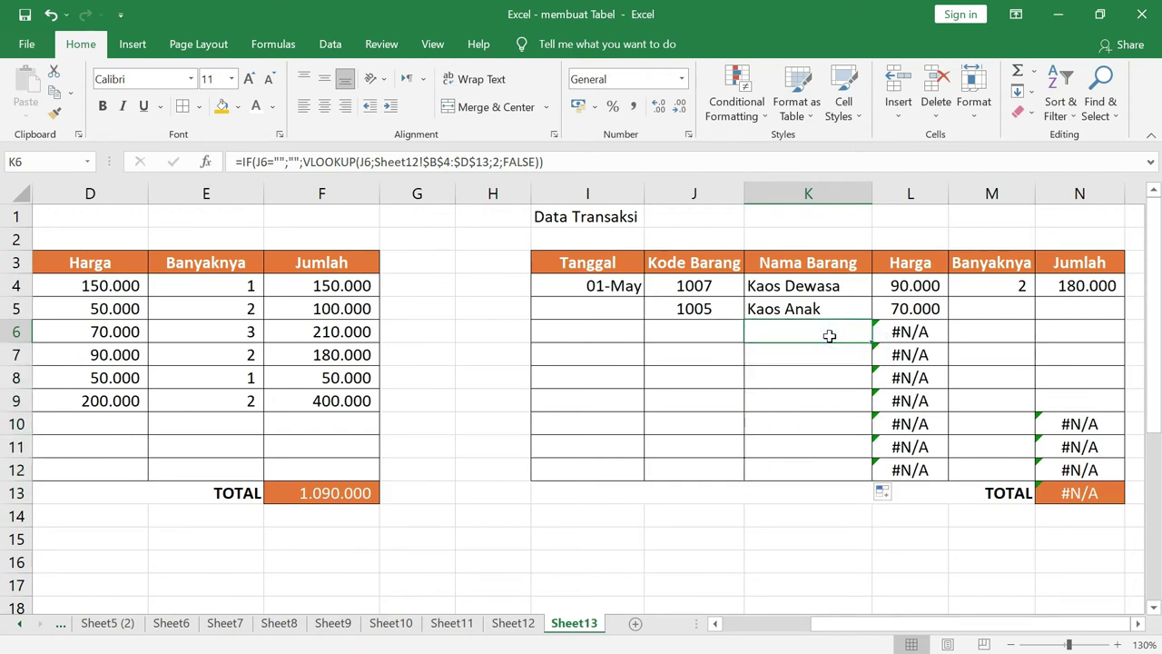
# Rewrite L6 as =IF(J6="";"";VLOOKUP(J6;Sheet12!$B$4:$D$13;3;FALSE)), fill to L12; TOTAL reads 180.000
pyautogui.click(928, 333)
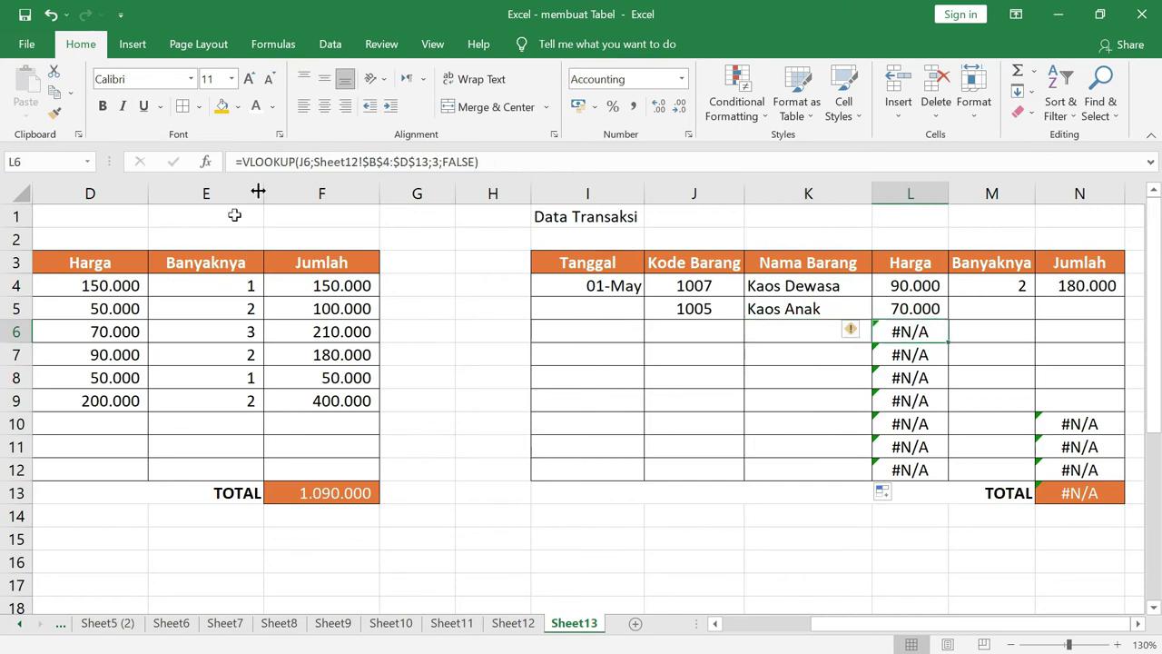
pyautogui.click(247, 161)
pyautogui.write('if(')
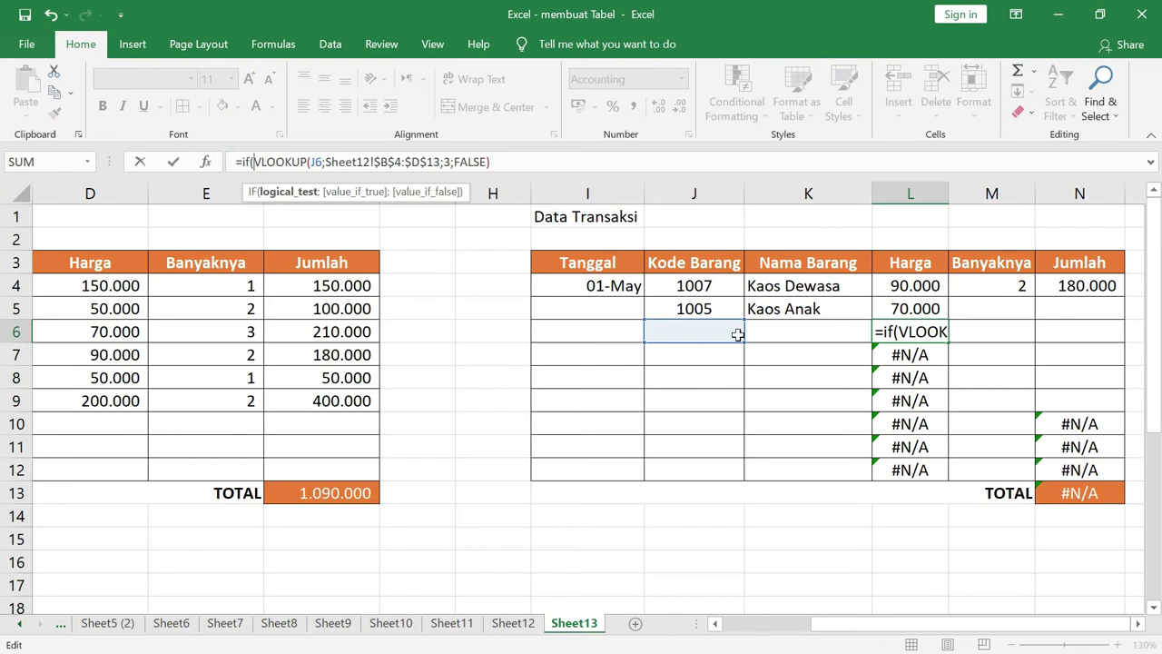
pyautogui.click(737, 334)
pyautogui.write('=')
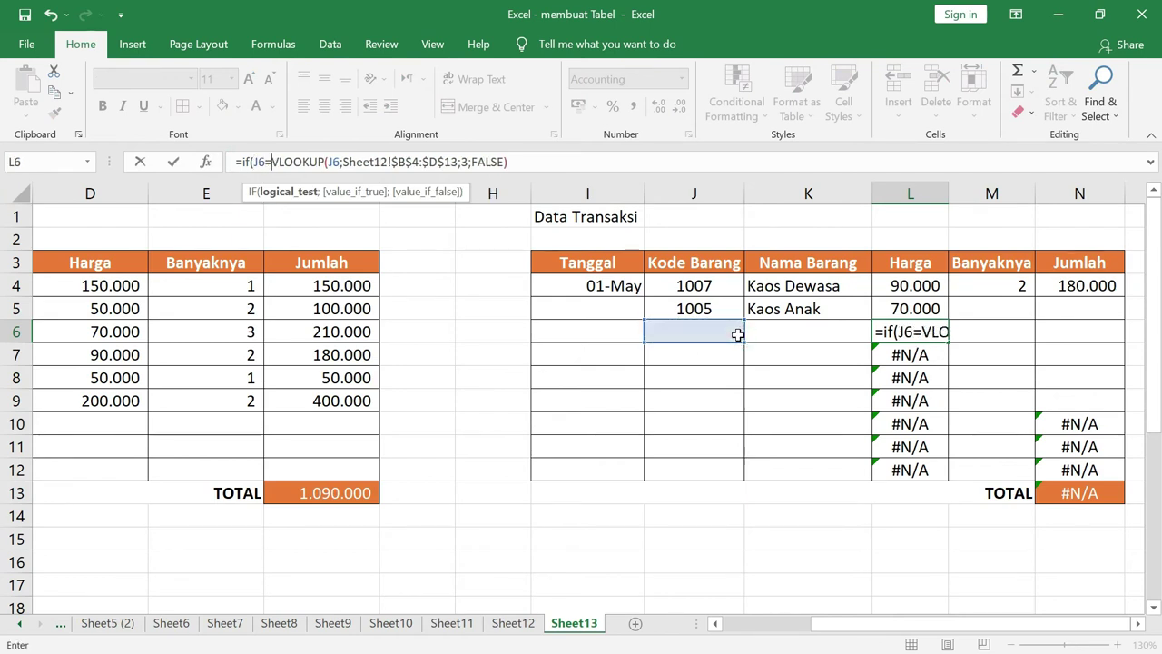
pyautogui.write('""')
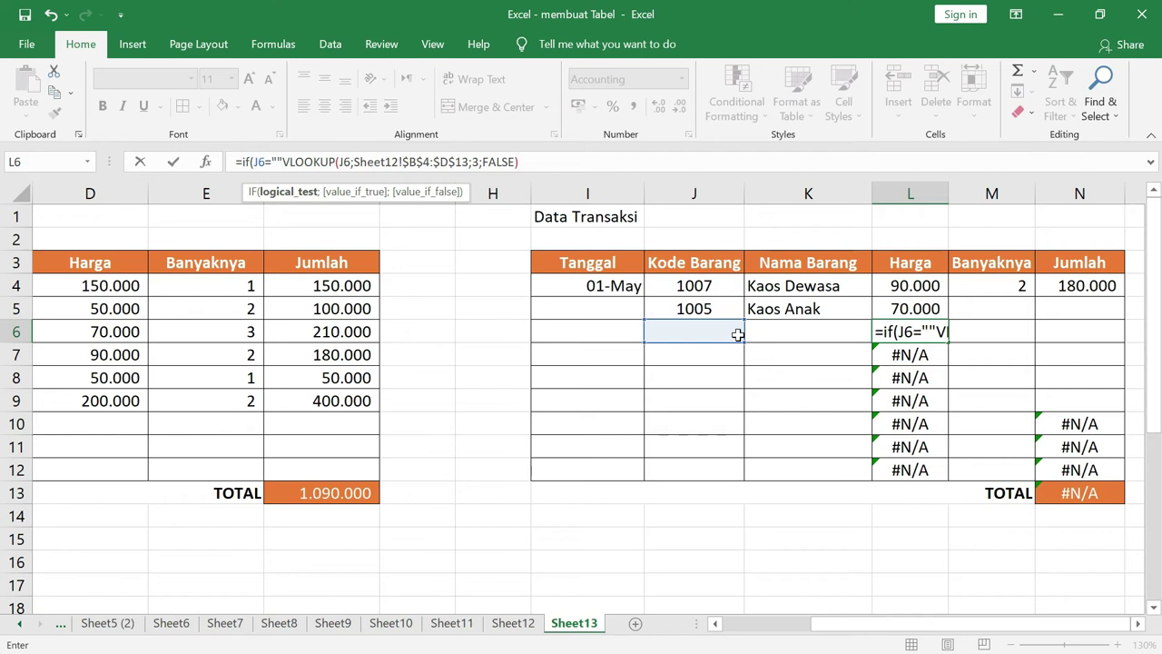
pyautogui.write(';')
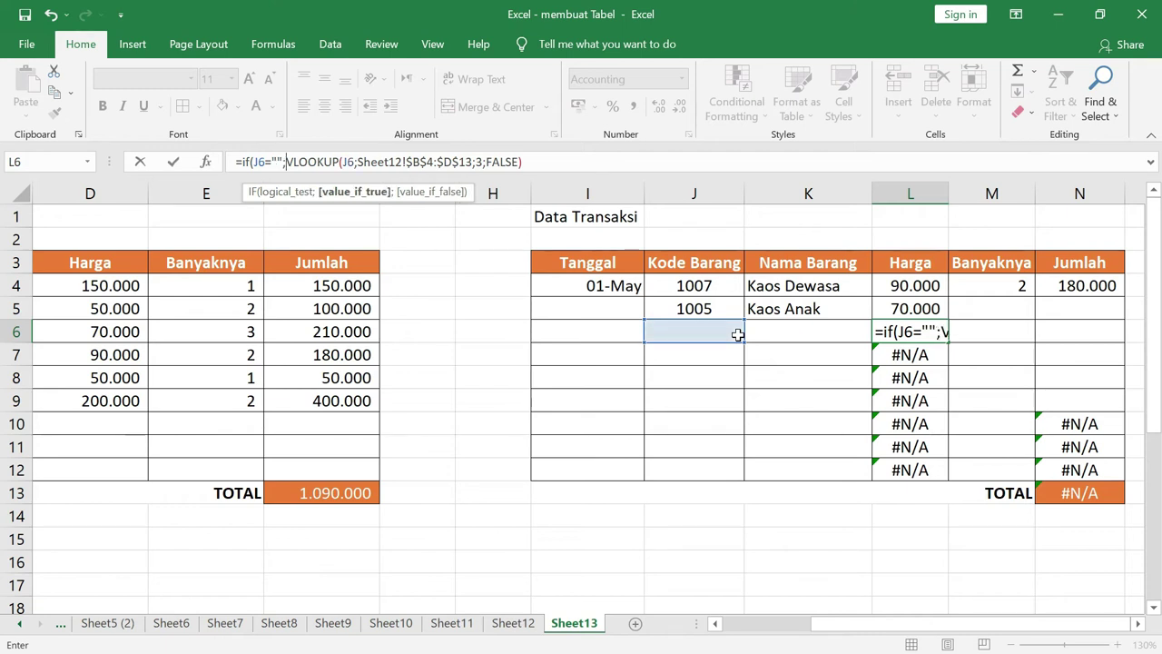
pyautogui.write('""')
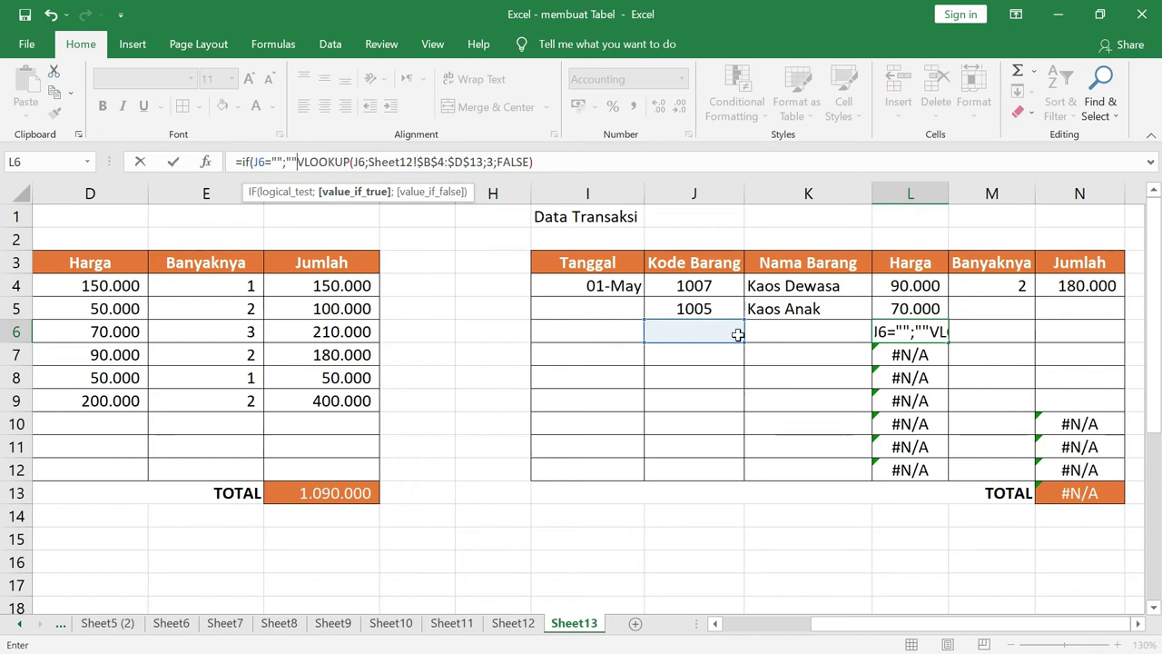
pyautogui.write(';')
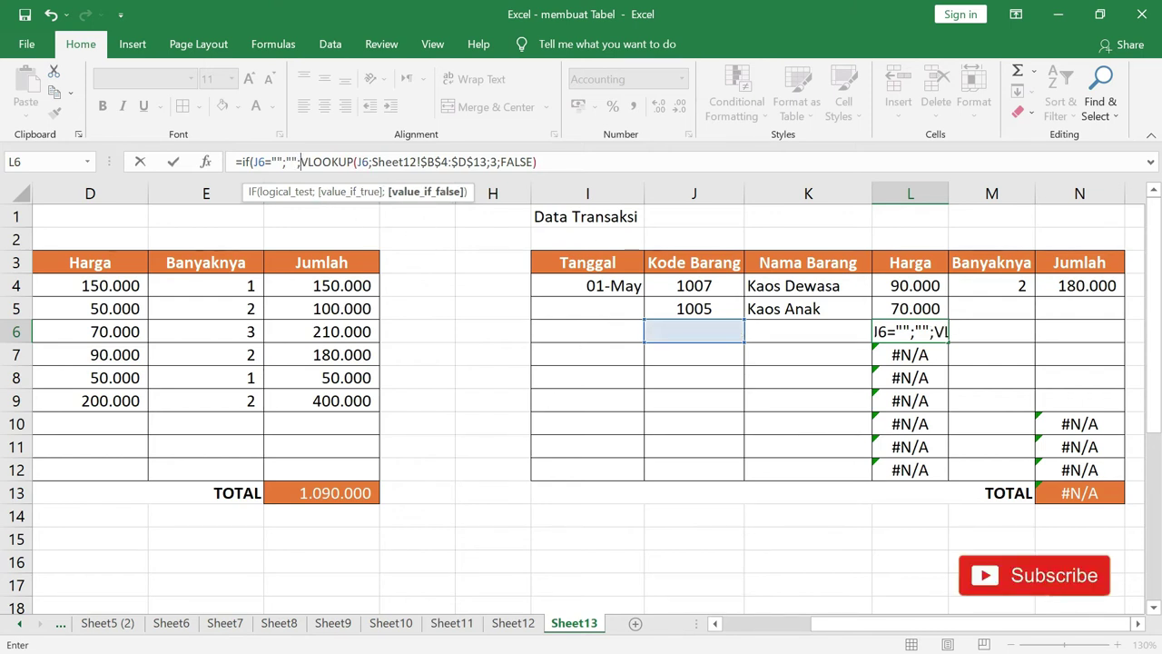
pyautogui.click(555, 169)
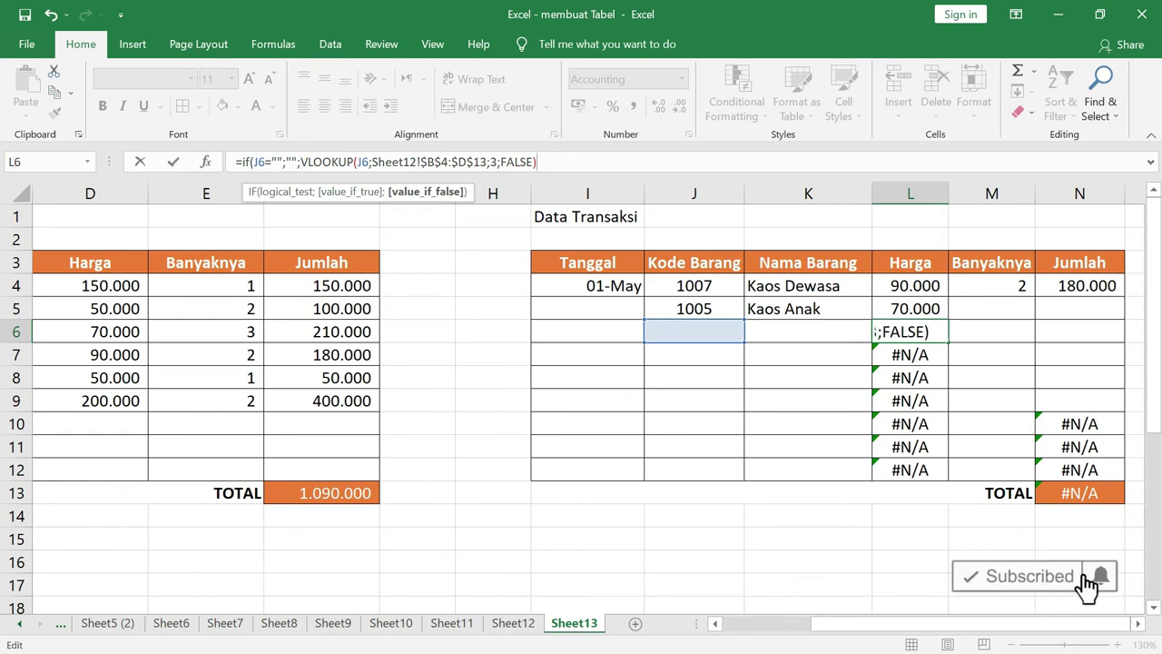
pyautogui.write(')')
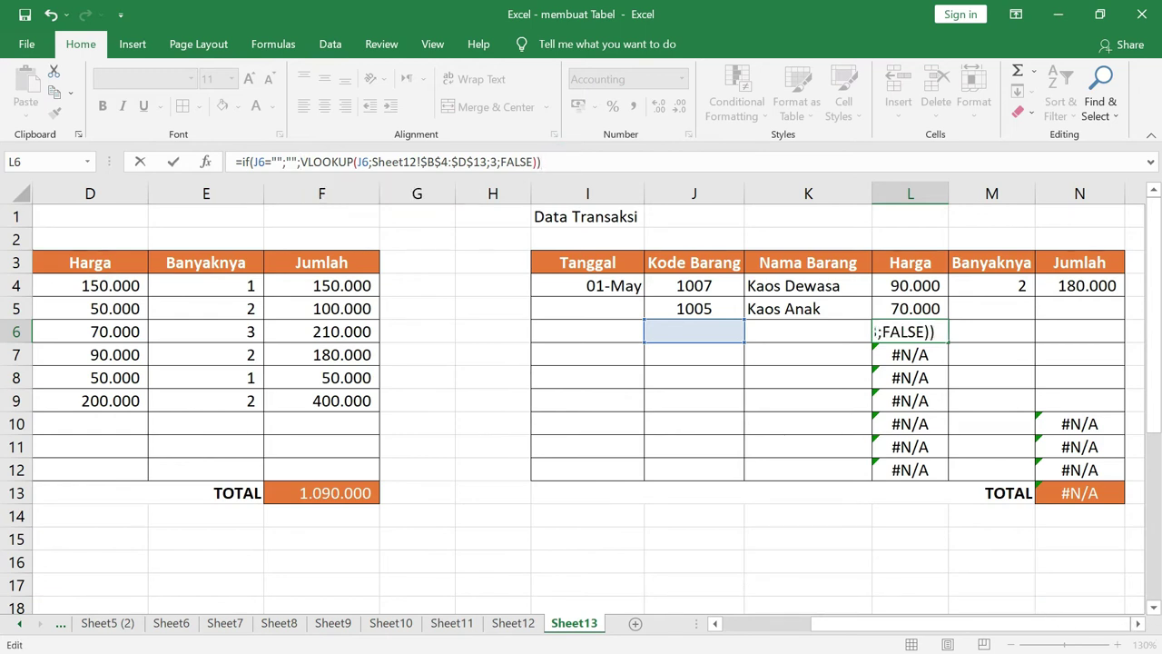
pyautogui.press('Return')
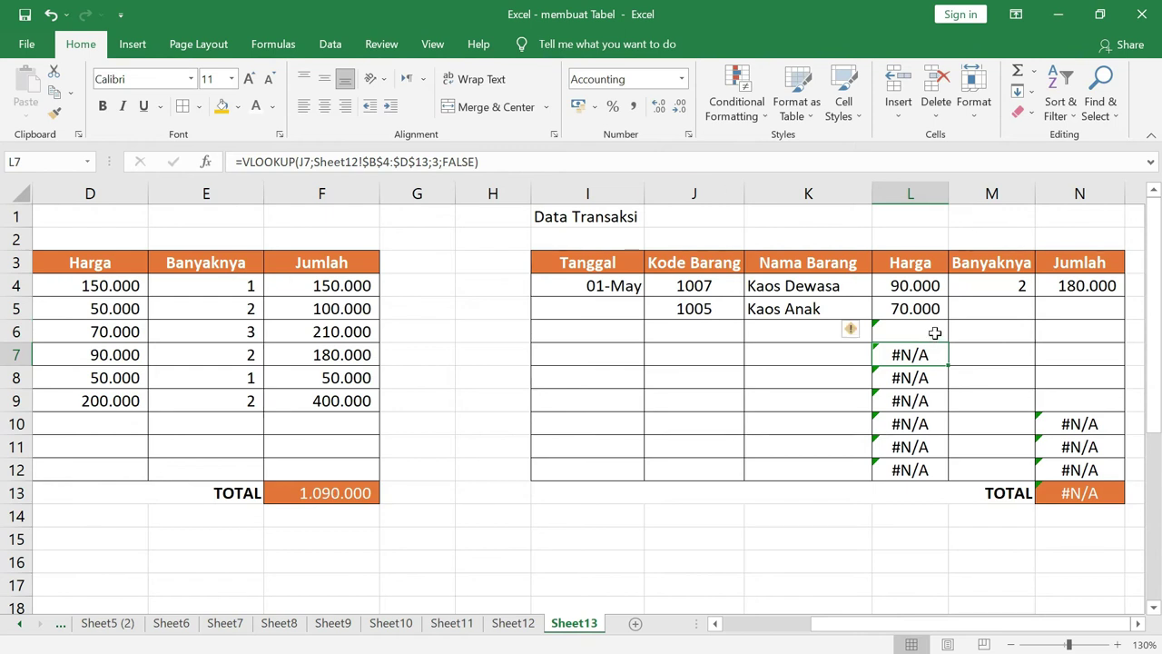
pyautogui.click(933, 332)
pyautogui.moveTo(950, 343); pyautogui.dragTo(933, 477)
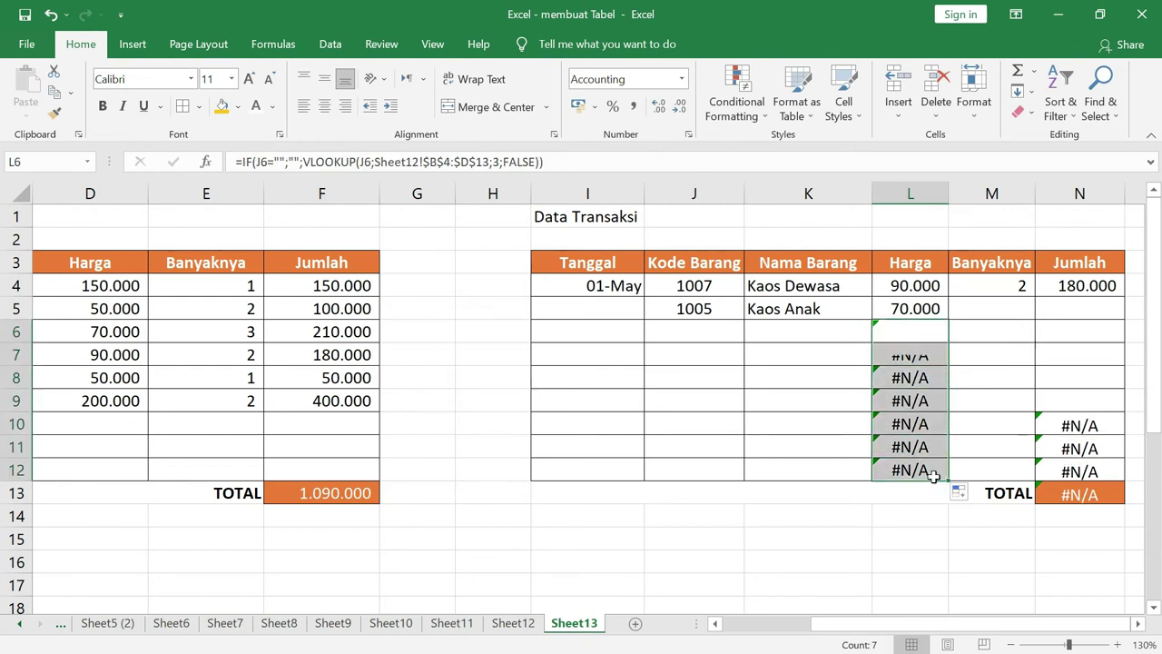
pyautogui.click(1082, 497)
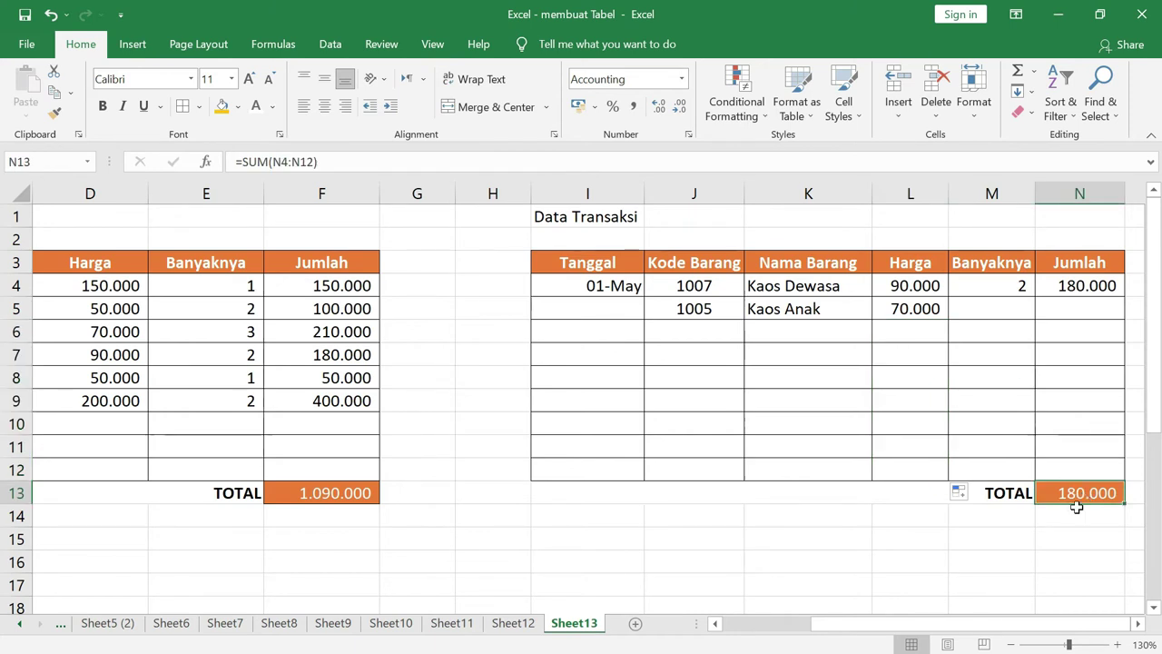
# Enter quantity 3 for Kaos Anak in M5
pyautogui.click(997, 311)
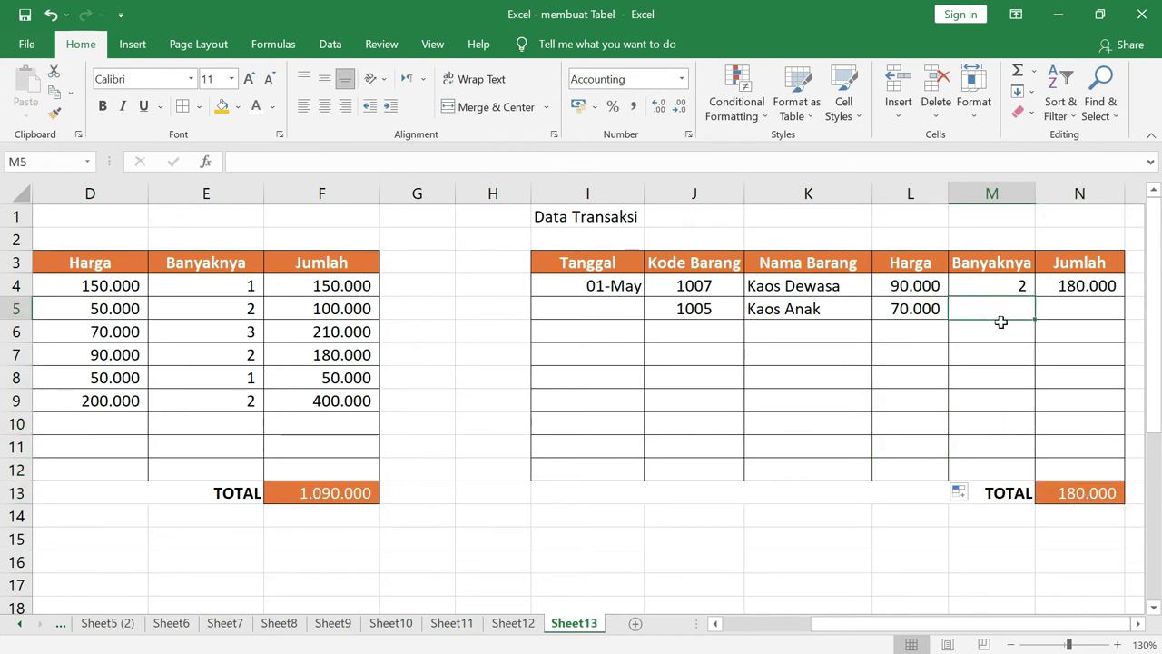
pyautogui.write('3')
pyautogui.press('Return')
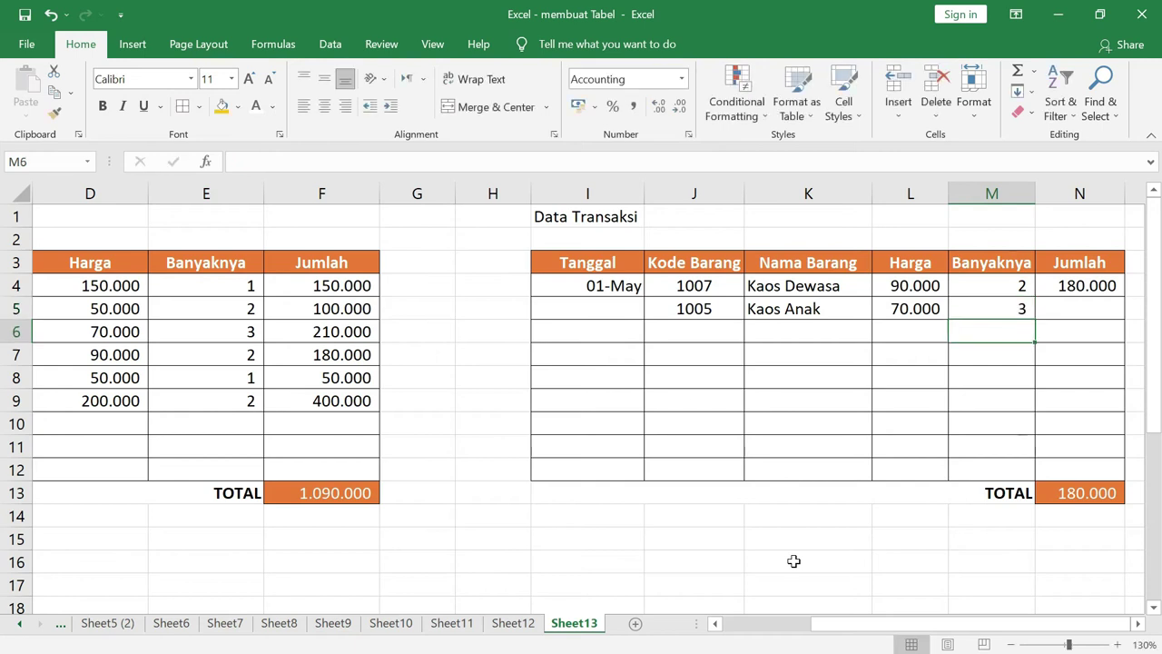
# Fill N4's =L4*M4 Jumlah formula to N12; N5 shows 210.000, lower rows #VALUE!
pyautogui.click(1105, 289)
pyautogui.moveTo(1125, 296); pyautogui.dragTo(1133, 486)
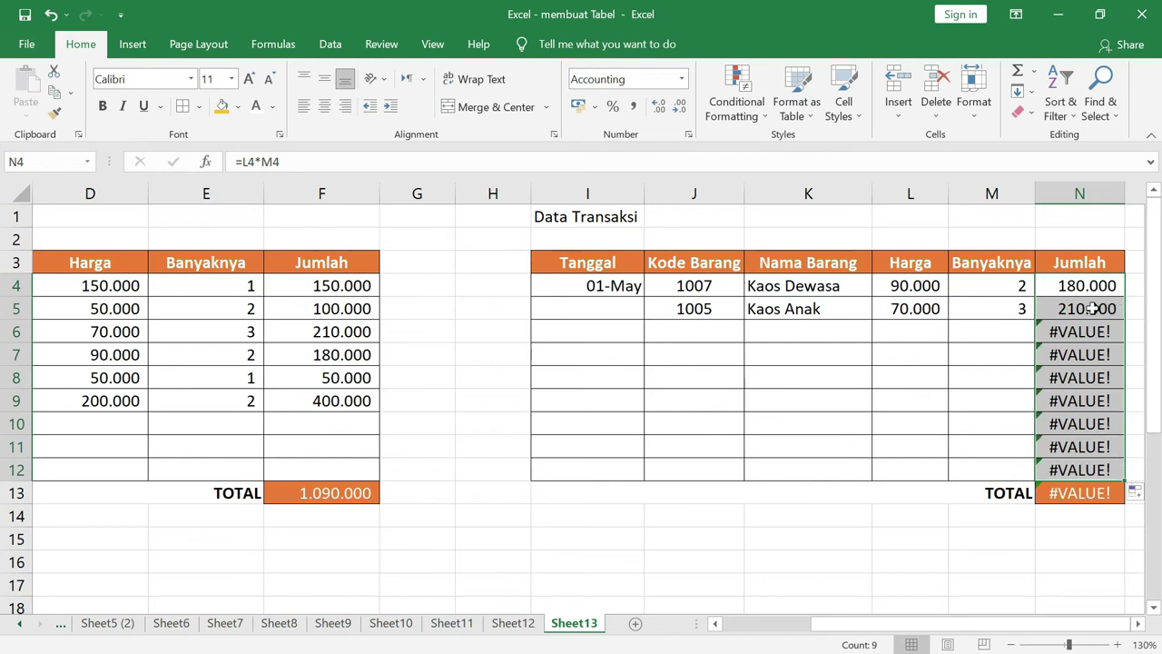
pyautogui.click(1093, 308)
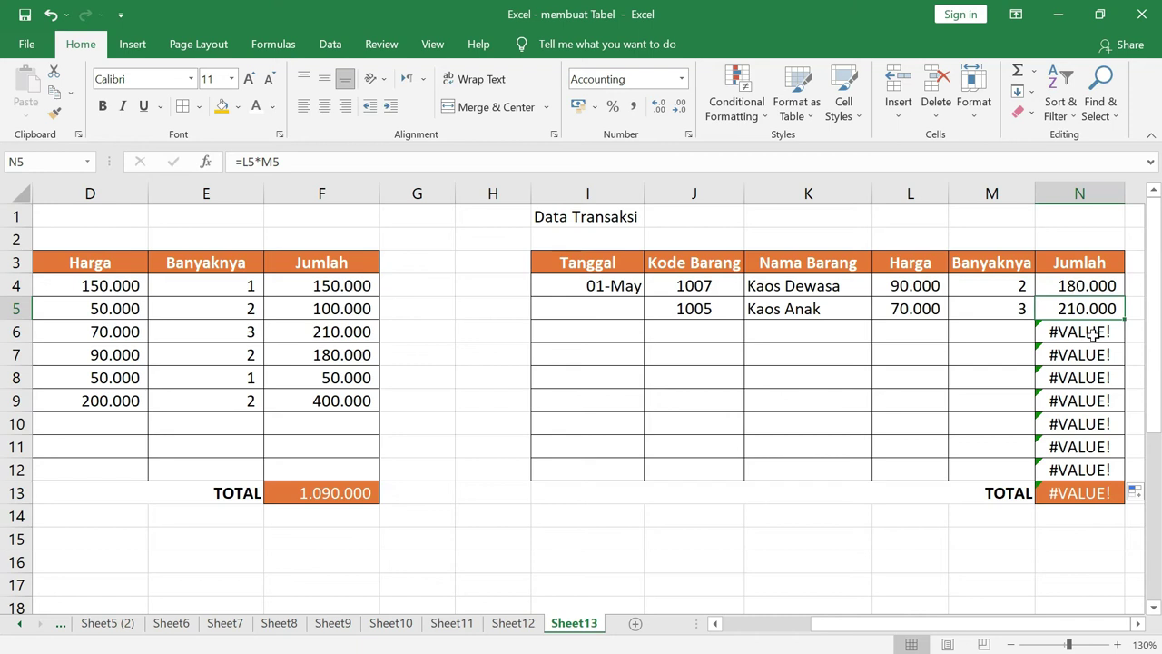
pyautogui.click(1093, 333)
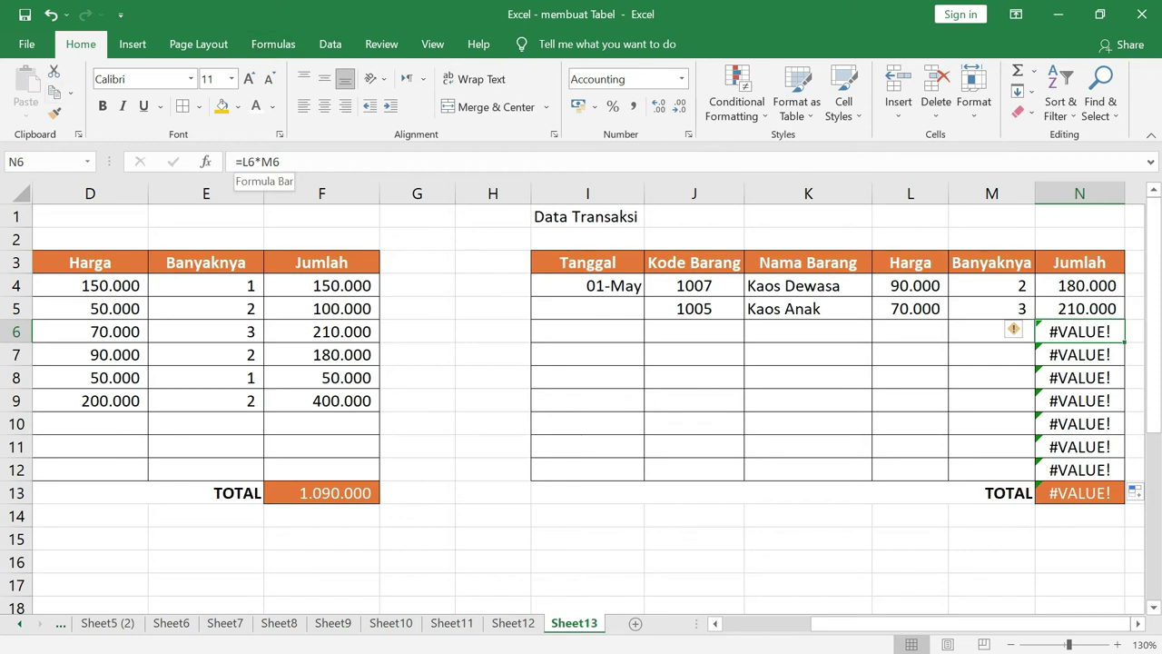
# Rewrite N6 as =IF(AND(L6="";M6="");"";L6*M6) and fill it through N12, so TOTAL shows 390.000
pyautogui.click(242, 162)
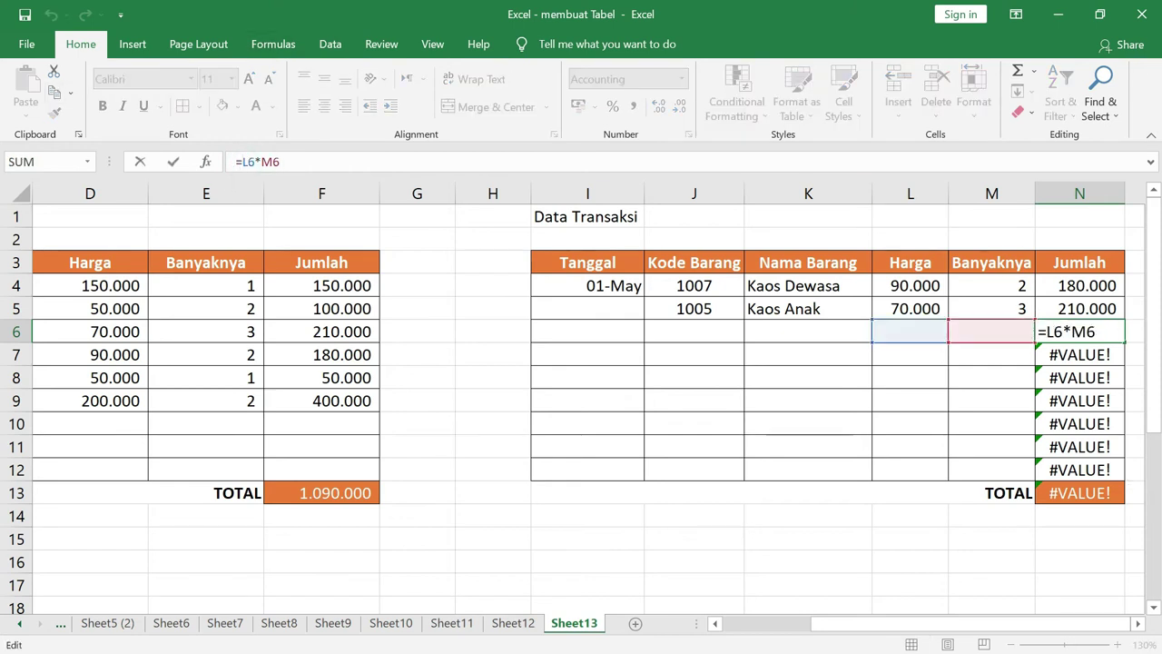
pyautogui.write('if(')
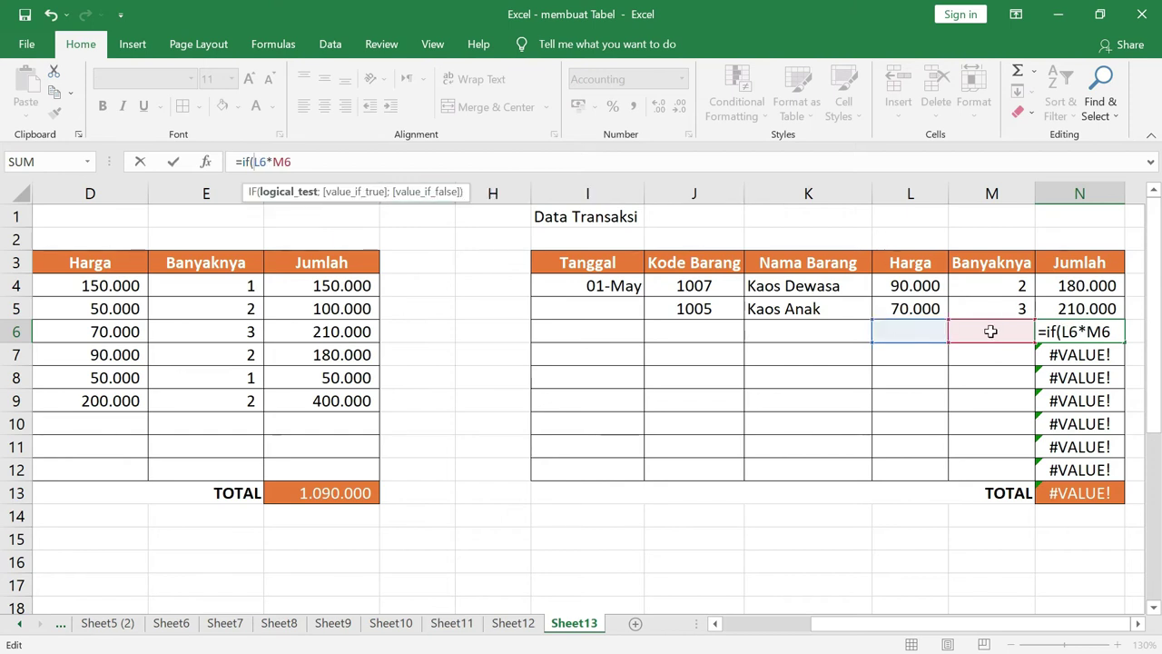
pyautogui.write('and(')
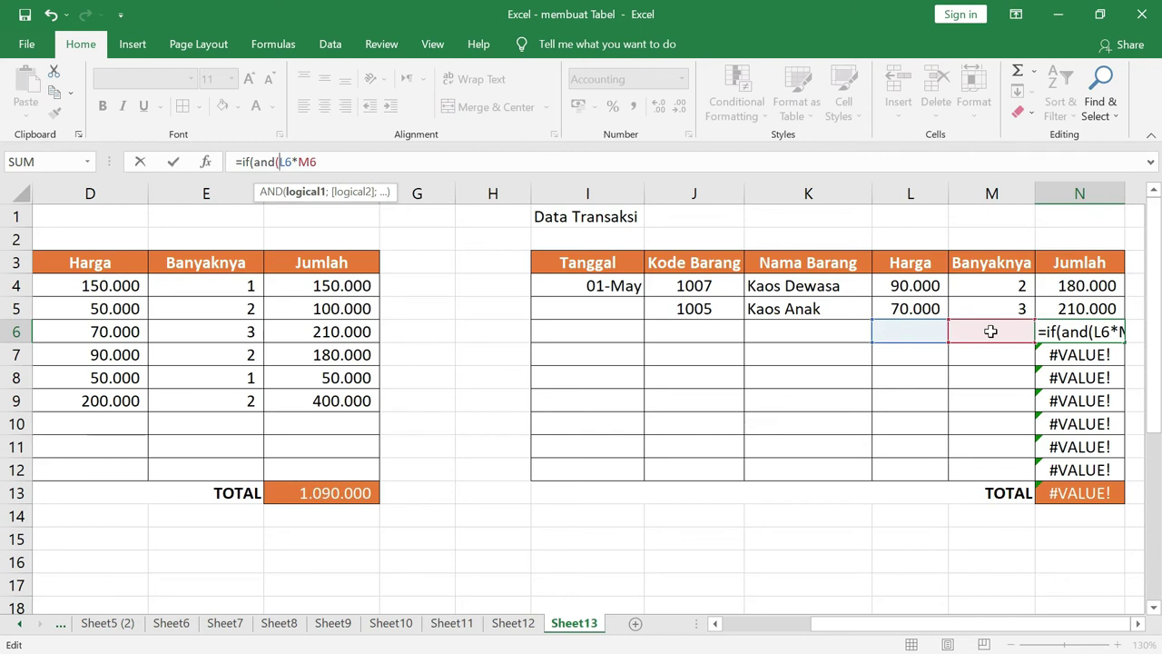
pyautogui.click(903, 335)
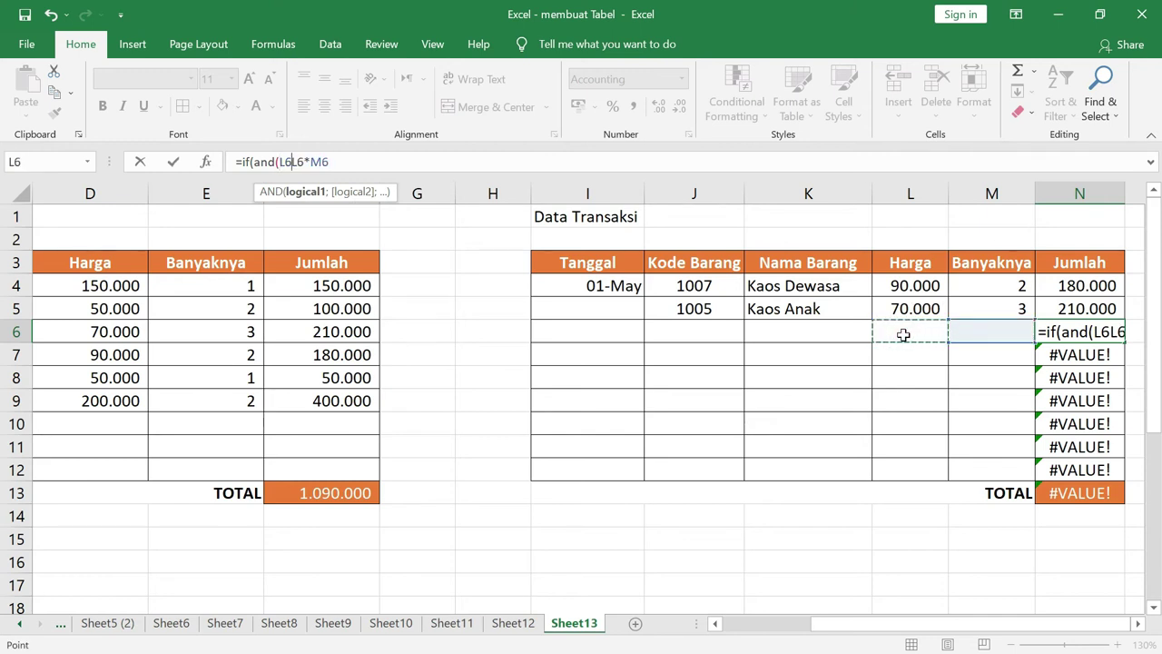
pyautogui.write('=')
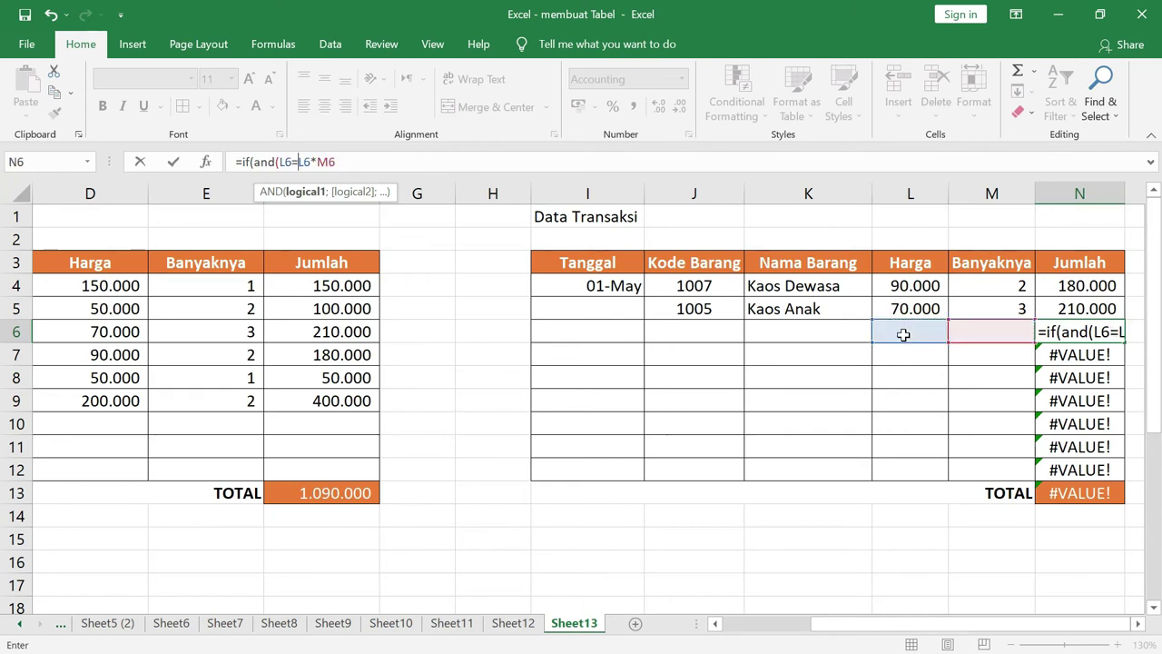
pyautogui.write('""')
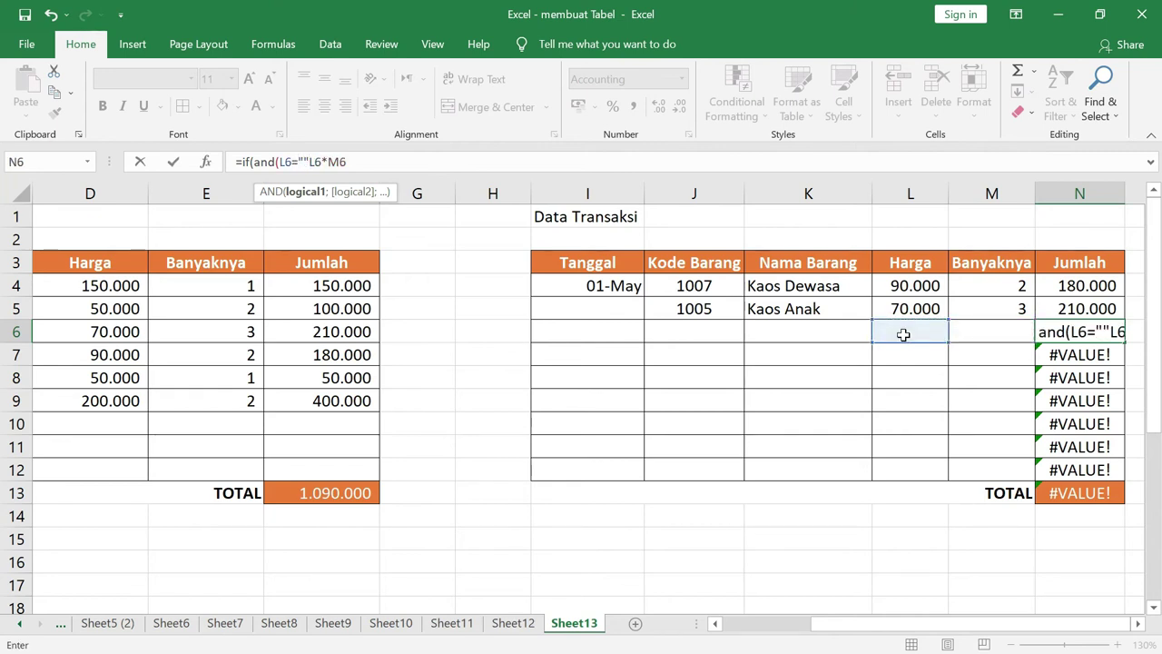
pyautogui.write(';')
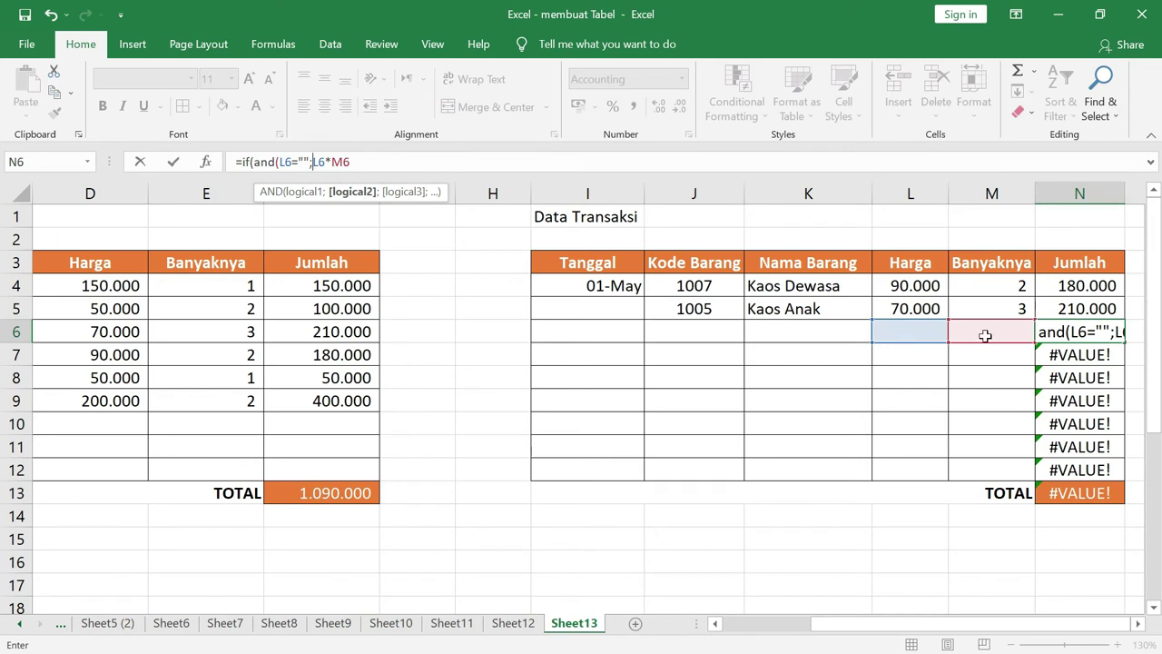
pyautogui.click(1009, 335)
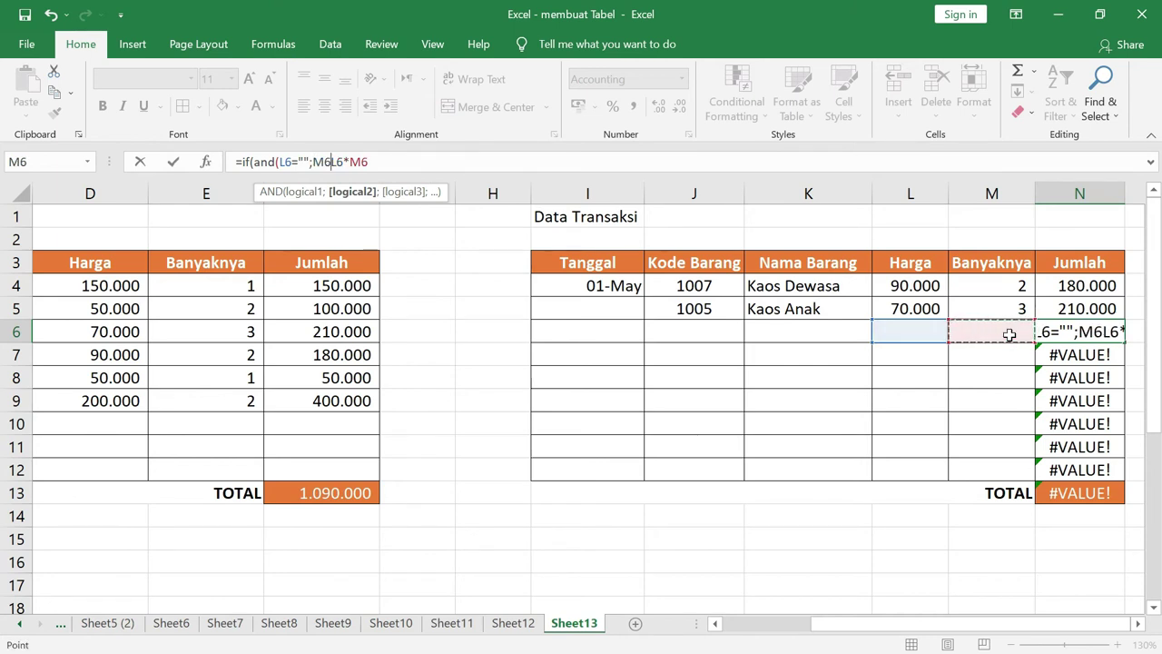
pyautogui.write('=""')
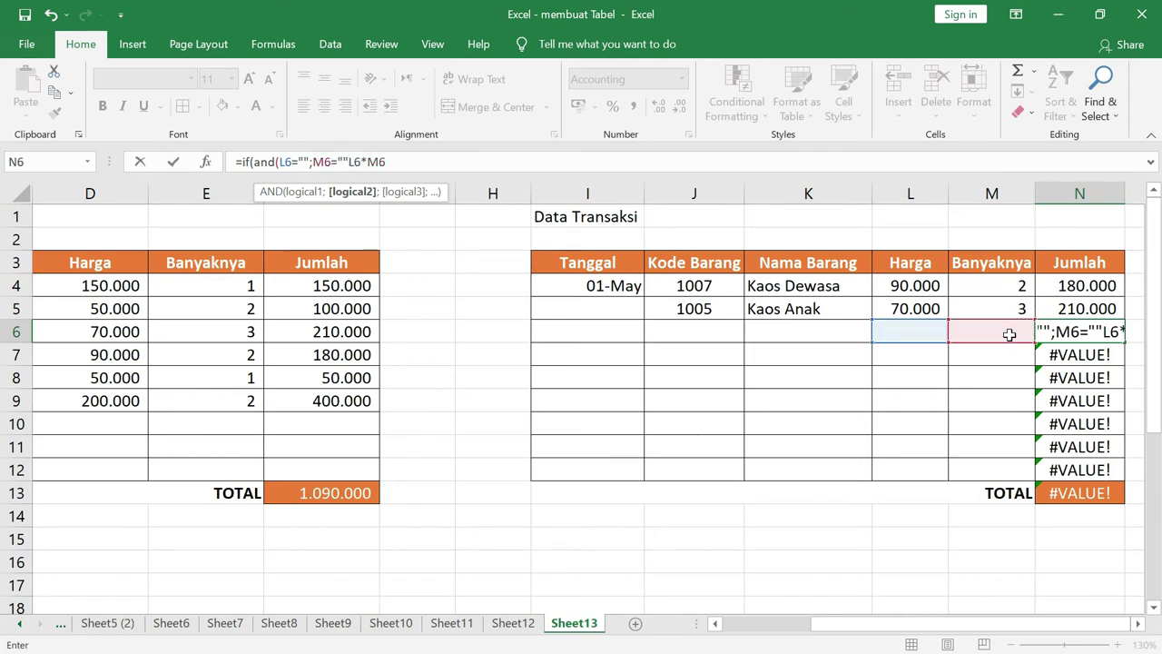
pyautogui.write(')')
pyautogui.write(';')
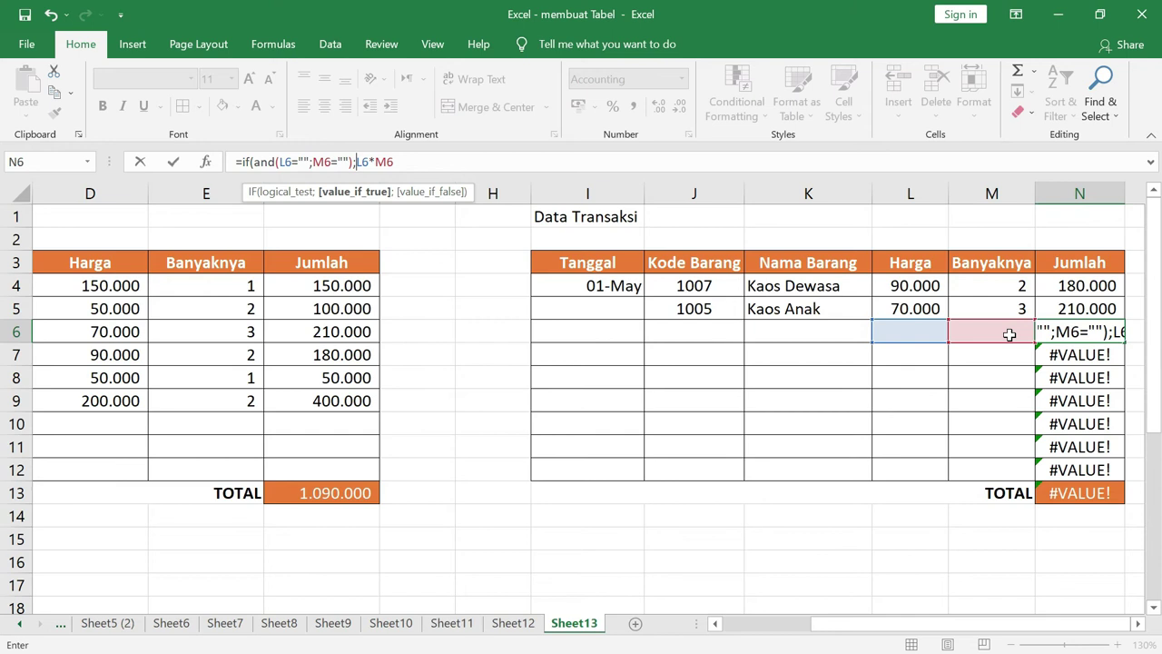
pyautogui.write('""')
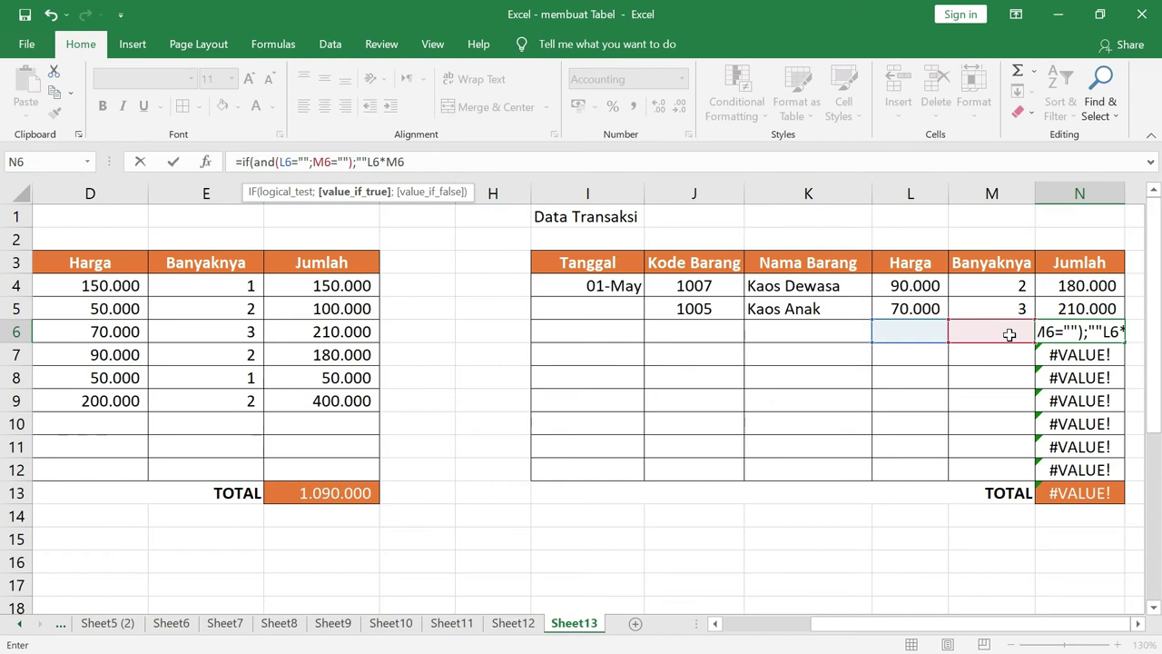
pyautogui.write(';')
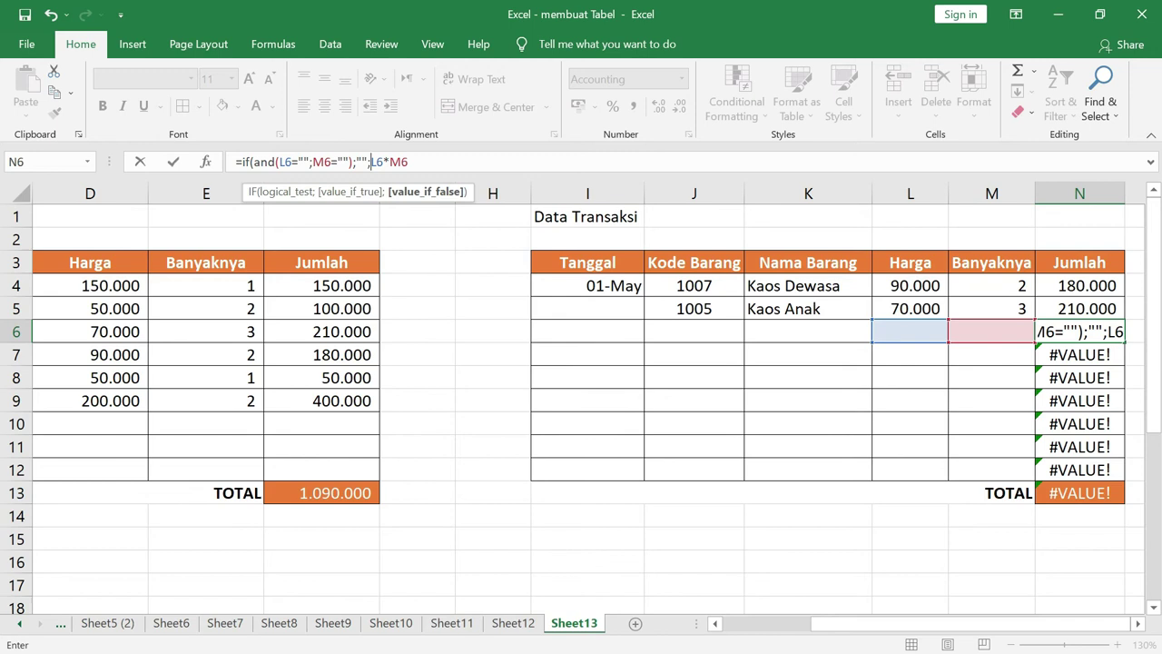
pyautogui.click(432, 158)
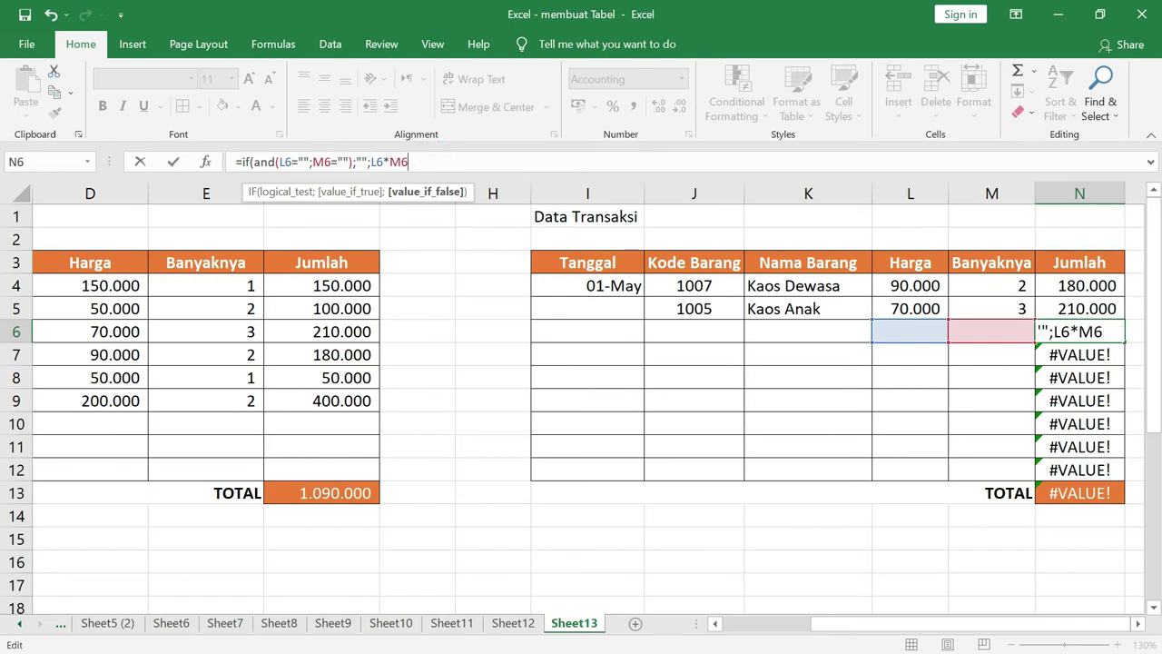
pyautogui.write(')')
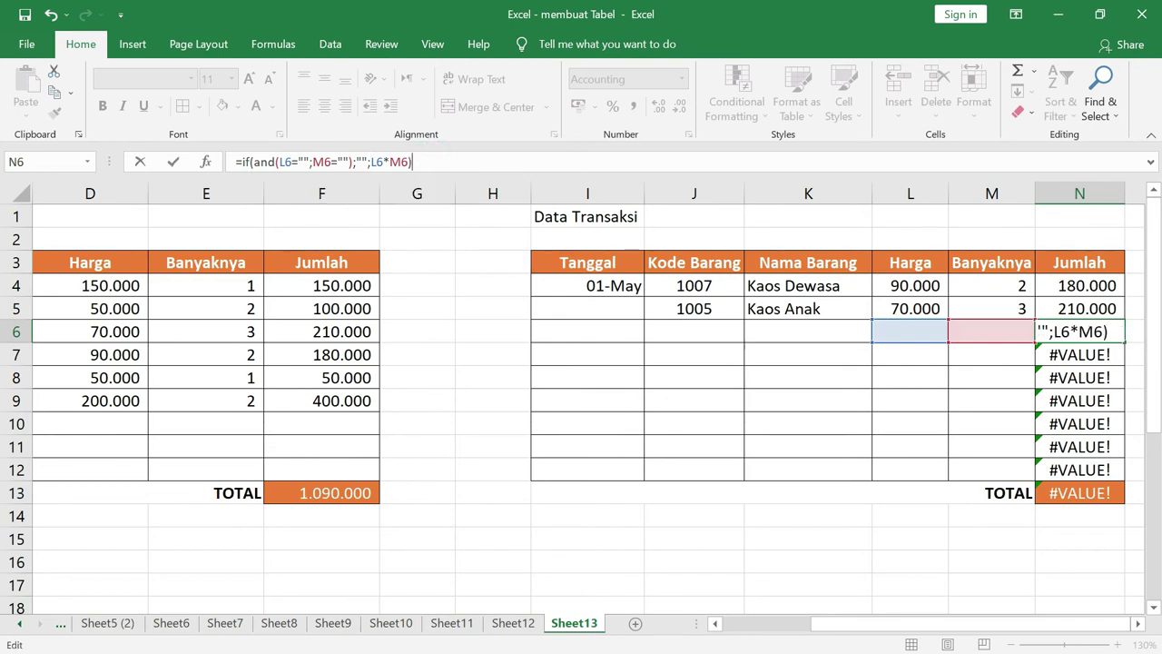
pyautogui.press('Return')
pyautogui.click(1099, 335)
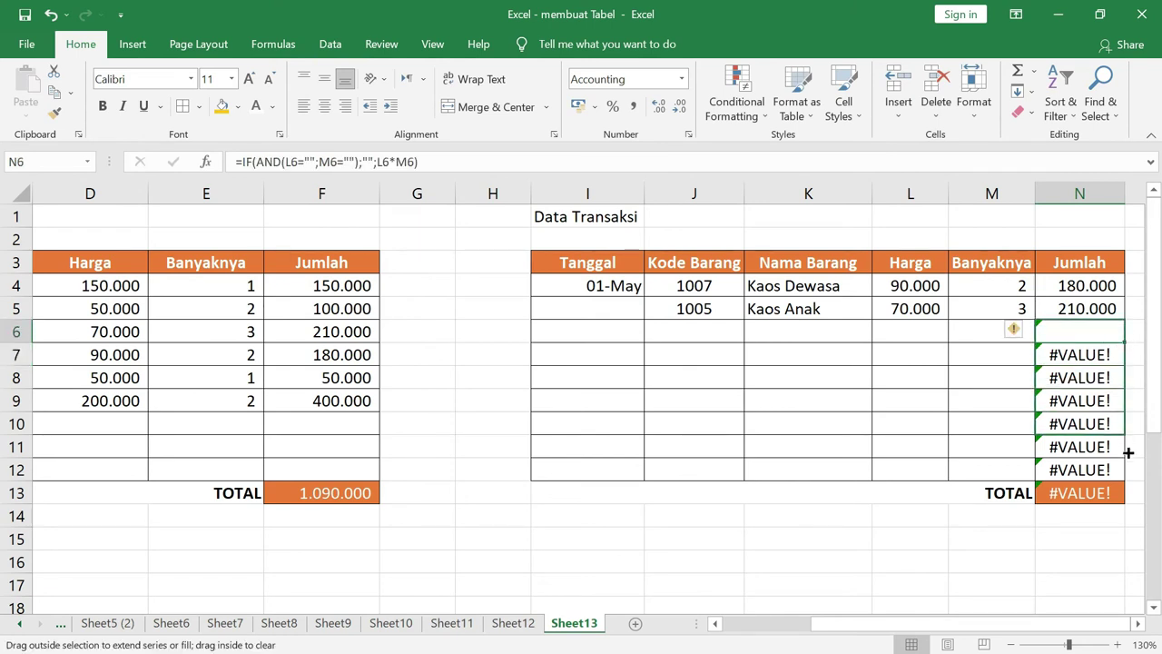
pyautogui.moveTo(1122, 368); pyautogui.dragTo(1125, 476)
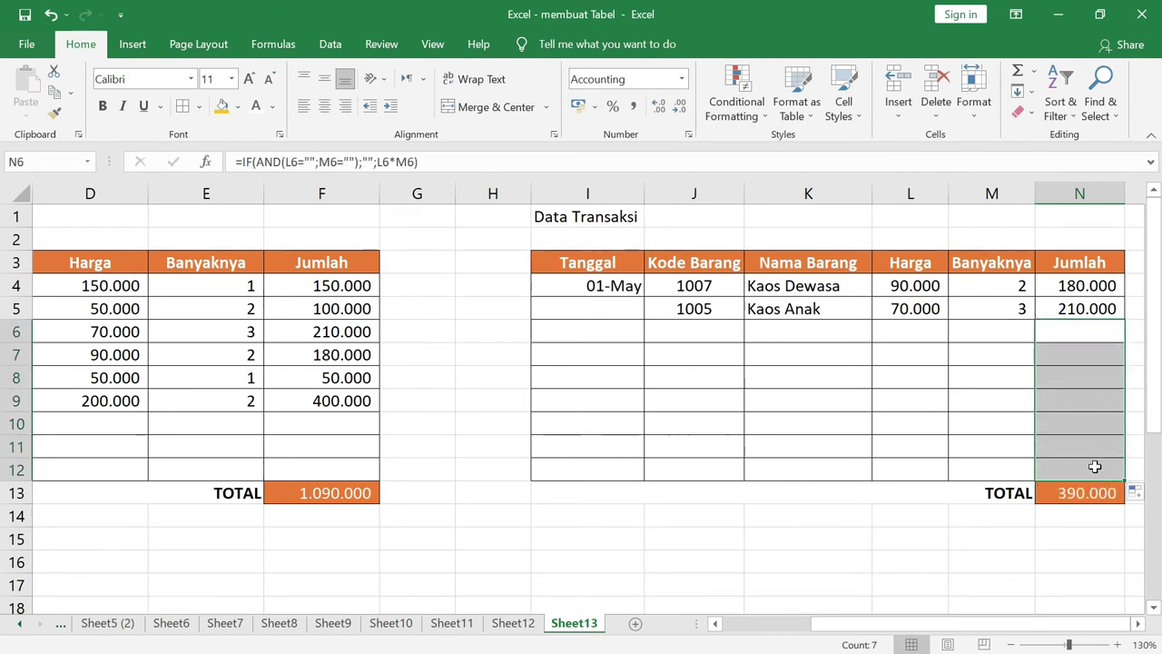
# Enter item code 1010 in J6, which looks up Celana olah raga at 50.000
pyautogui.click(1093, 467)
pyautogui.click(705, 336)
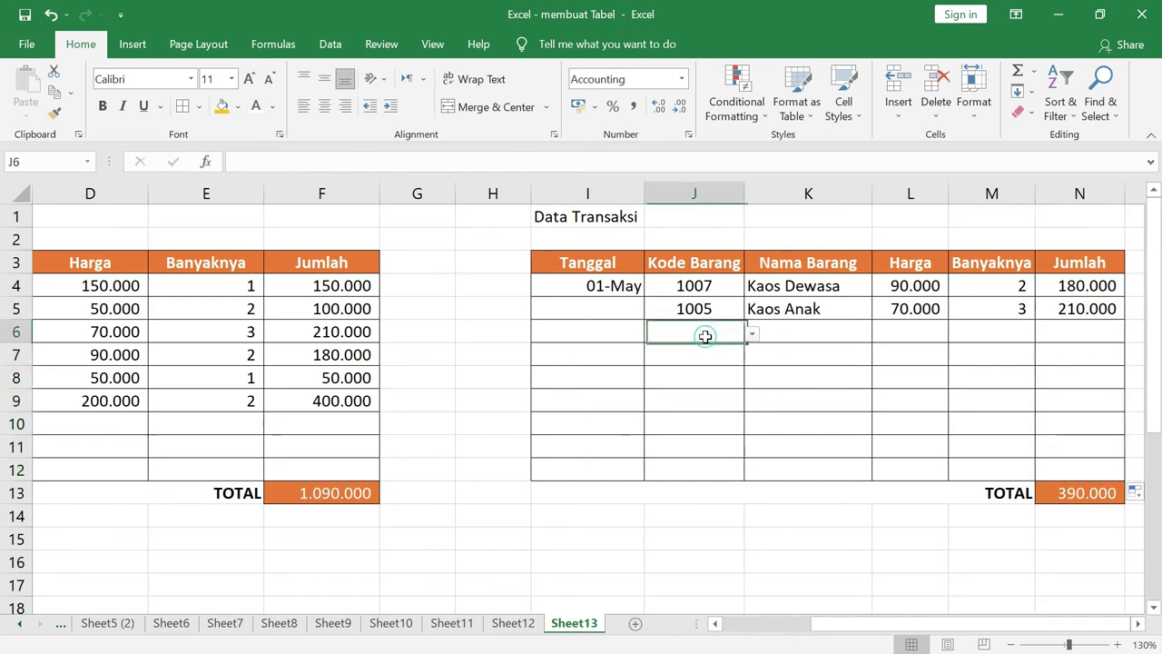
pyautogui.write('1010')
pyautogui.press('Tab')
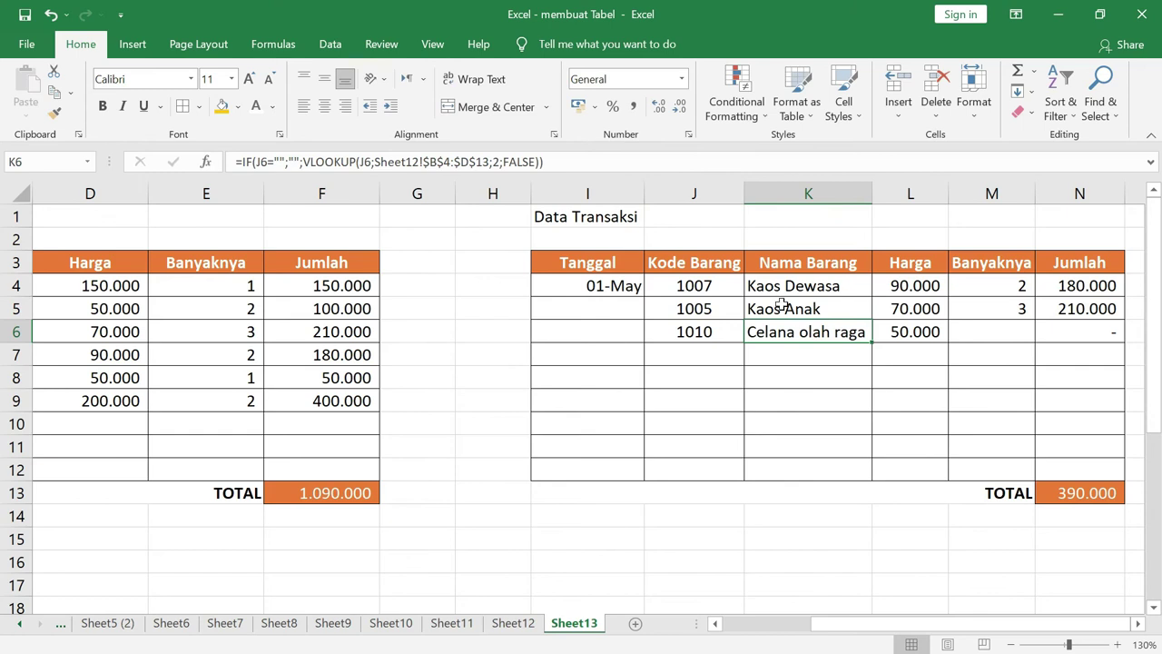
# Set its quantity to 5, giving Jumlah 250.000 and a TOTAL of 640.000
pyautogui.click(1016, 338)
pyautogui.write('5')
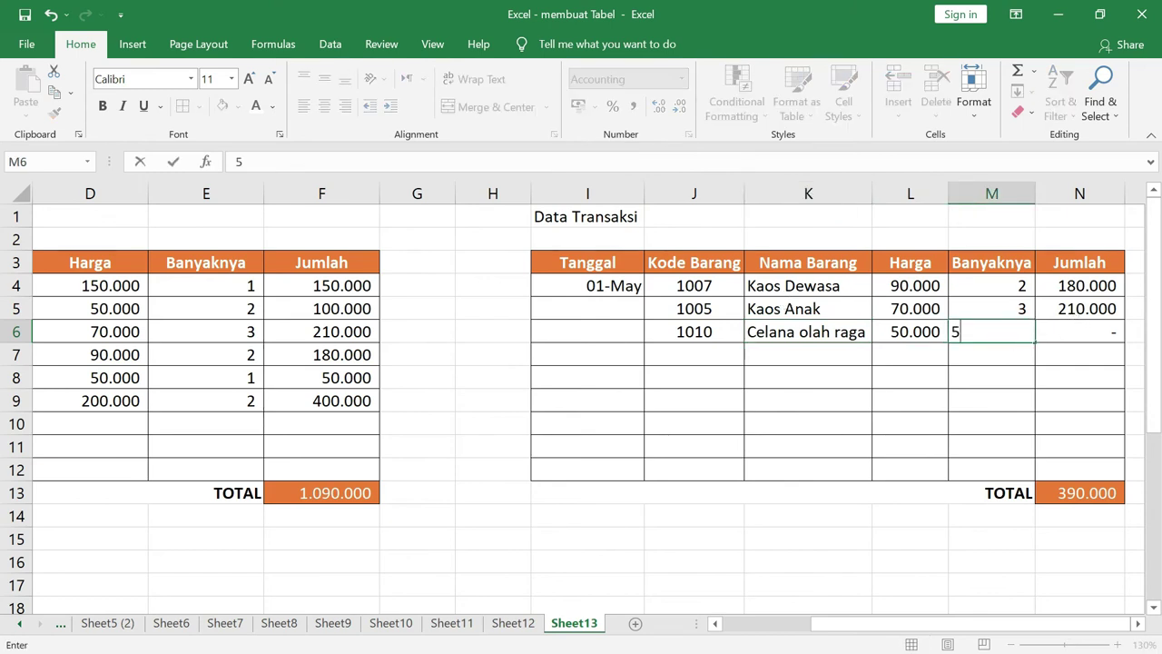
pyautogui.press('Return')
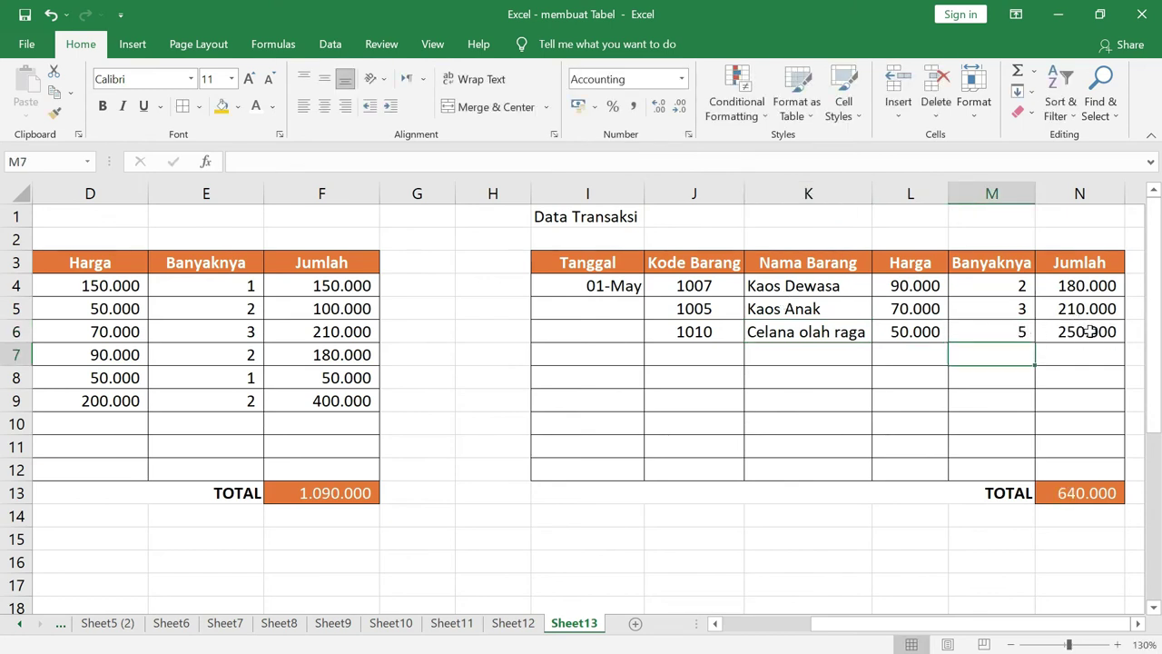
pyautogui.click(1089, 331)
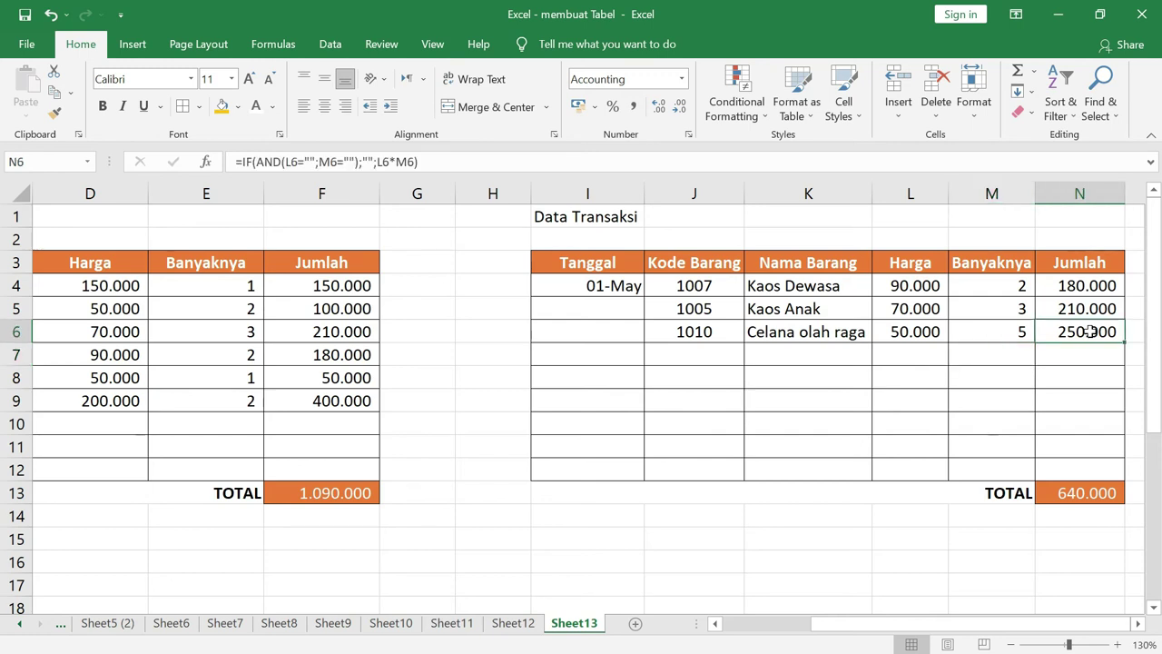
pyautogui.click(1078, 492)
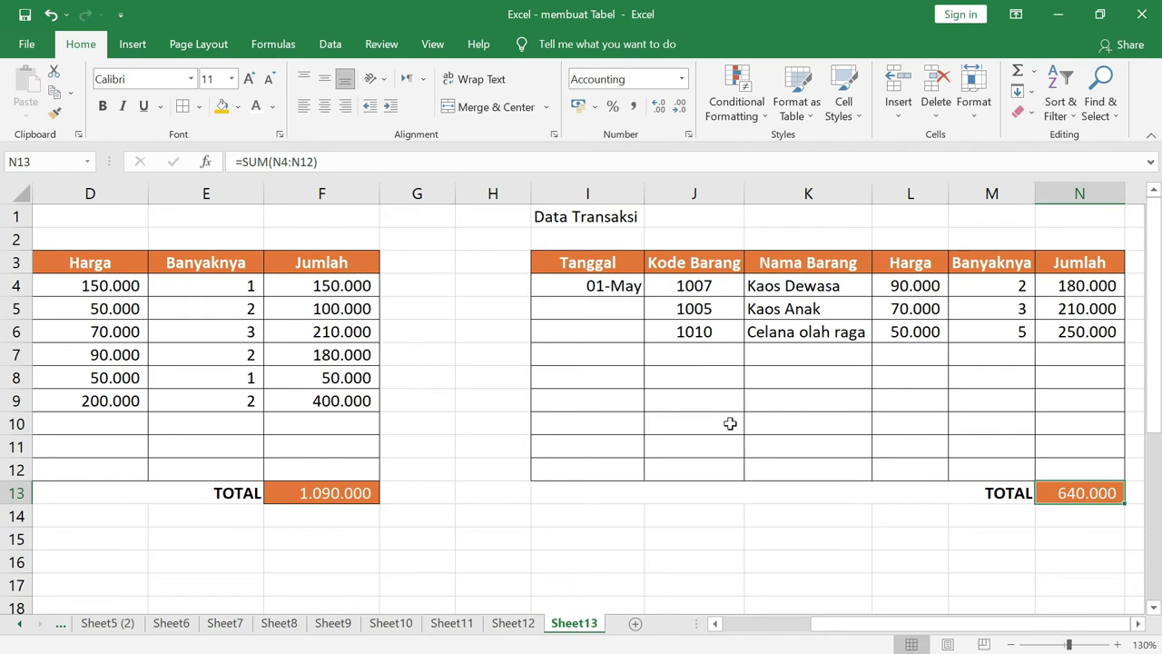
# Scroll down to the student table and inspect siswa 1's Nilai 87 and its VLOOKUP grade
pyautogui.scroll(-4, 729, 423)
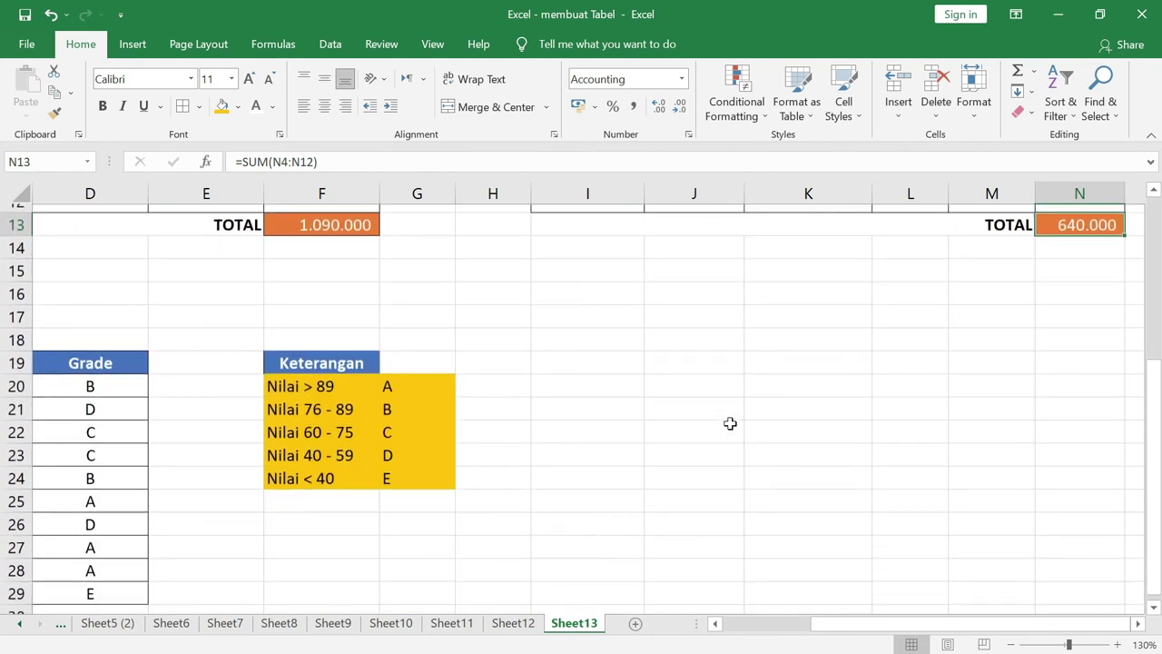
pyautogui.moveTo(838, 633); pyautogui.dragTo(744, 628)
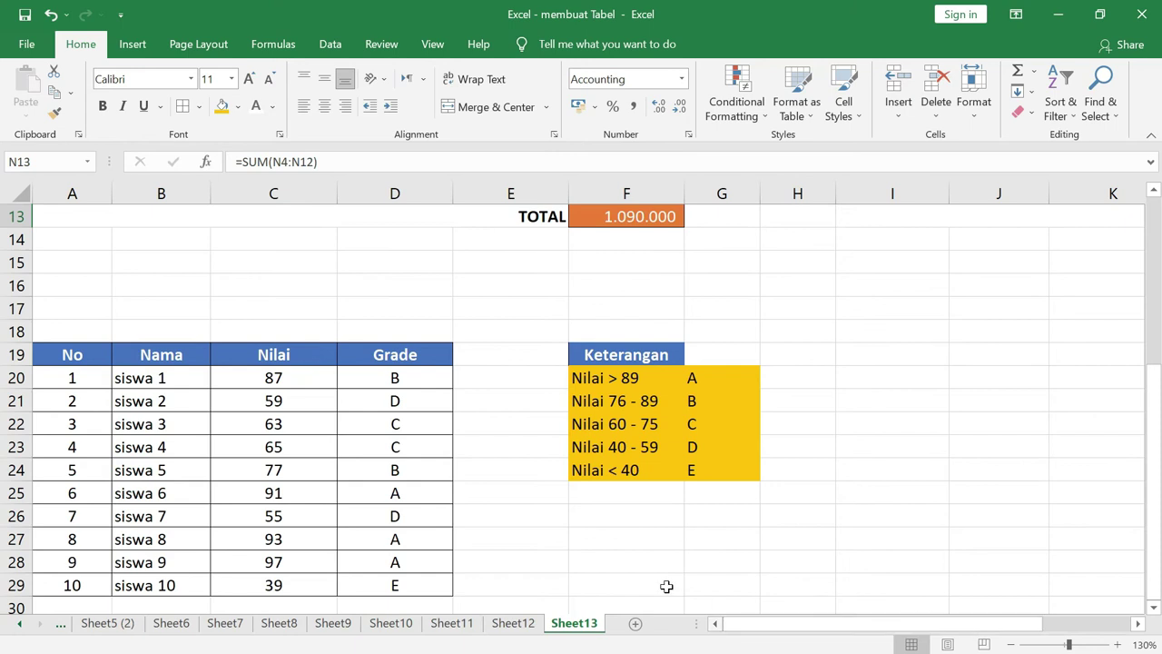
pyautogui.scroll(-1, 417, 475)
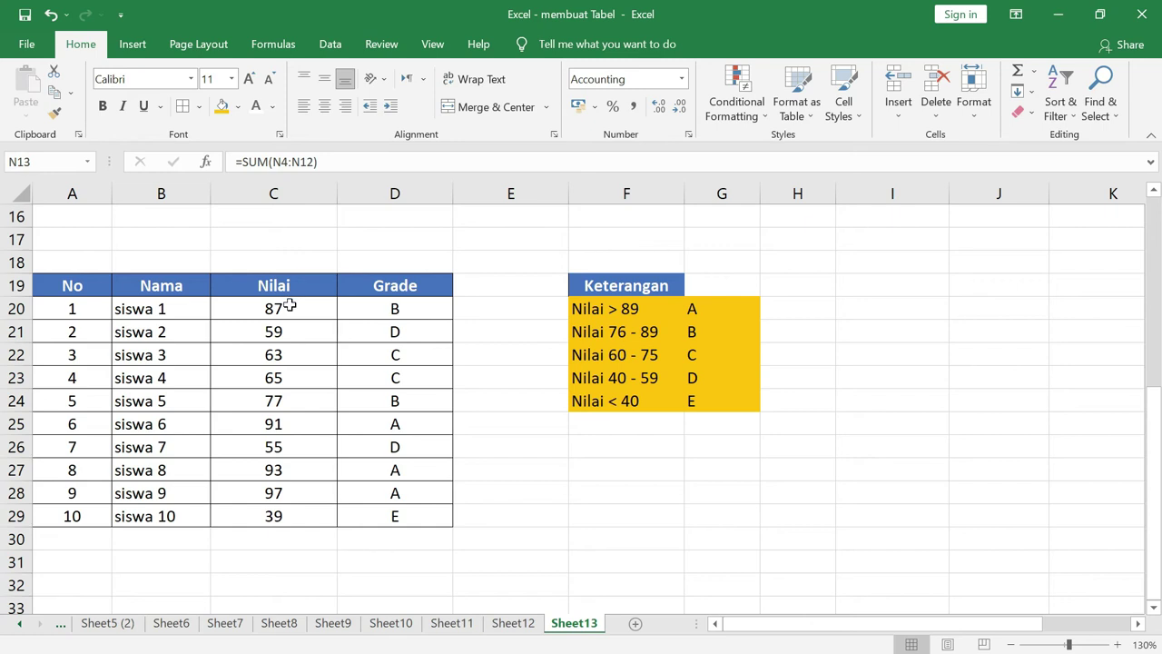
pyautogui.click(295, 309)
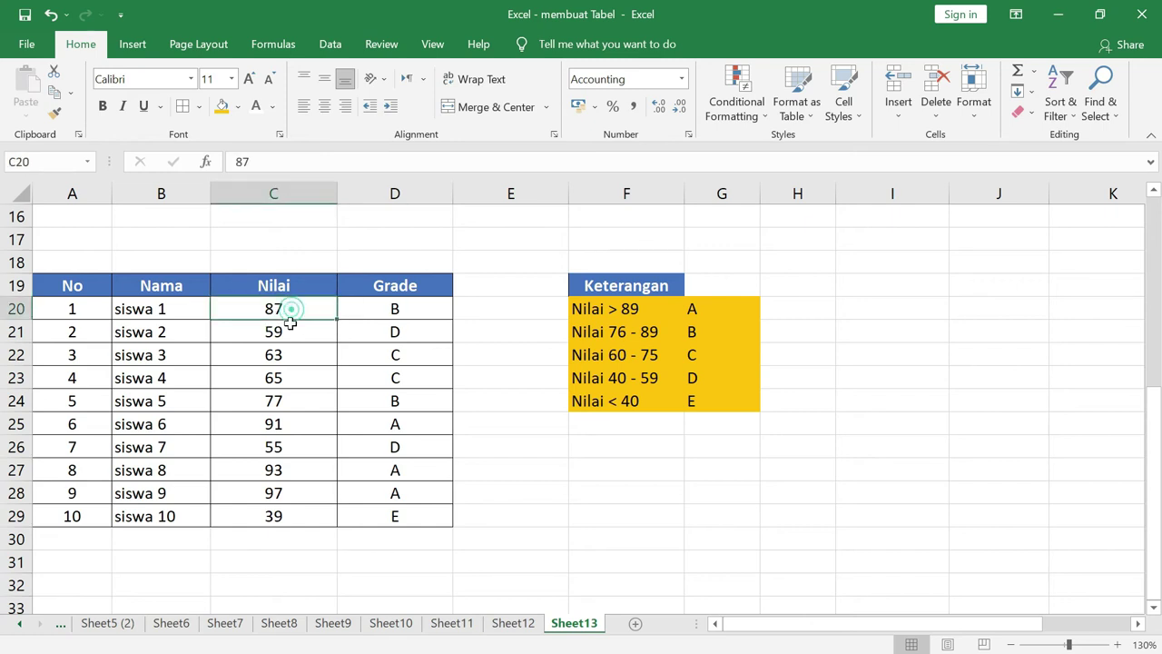
pyautogui.click(410, 308)
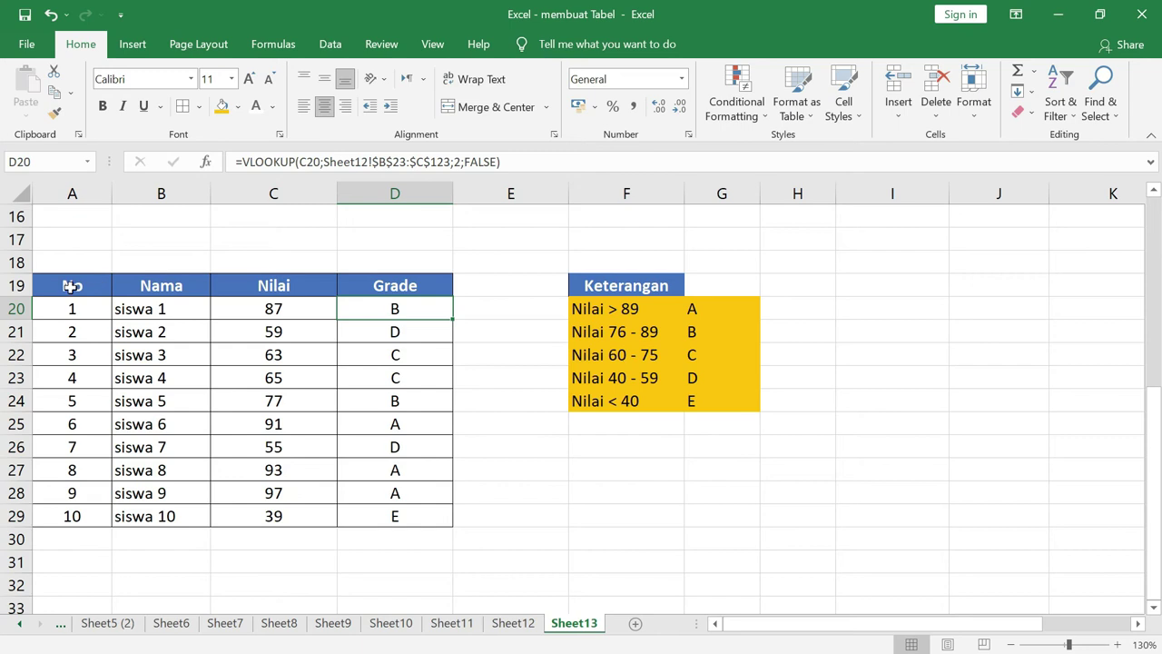
# Copy the student table A19:D29 and paste it starting at I19
pyautogui.moveTo(71, 286); pyautogui.dragTo(418, 523)
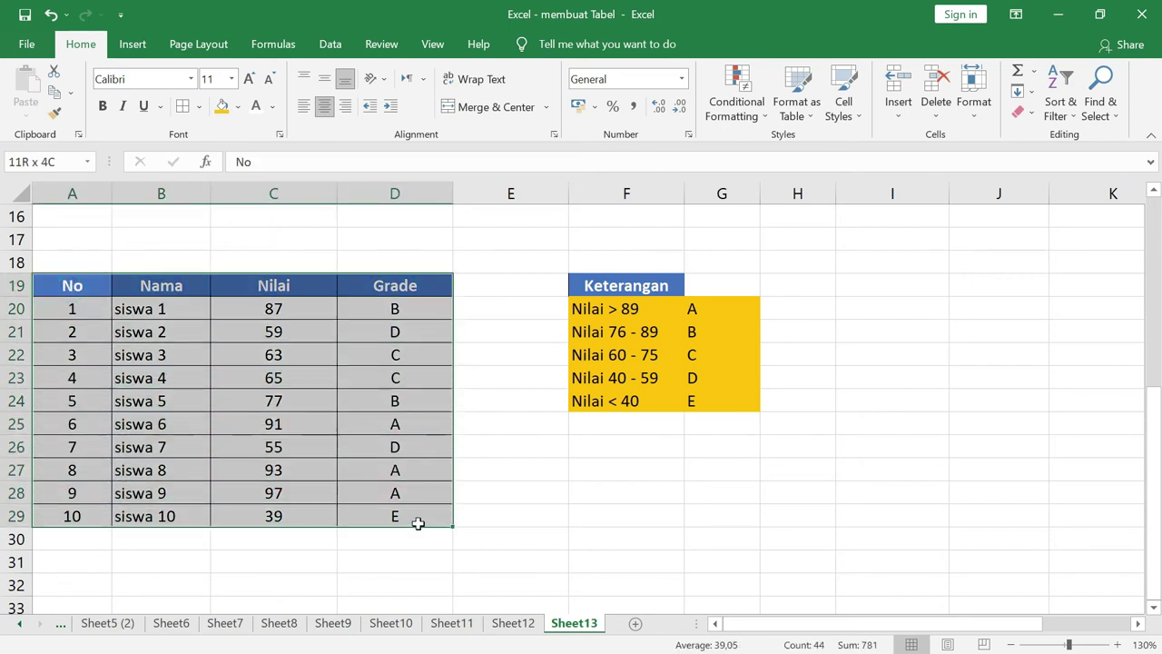
pyautogui.hotkey('ctrl', 'c')
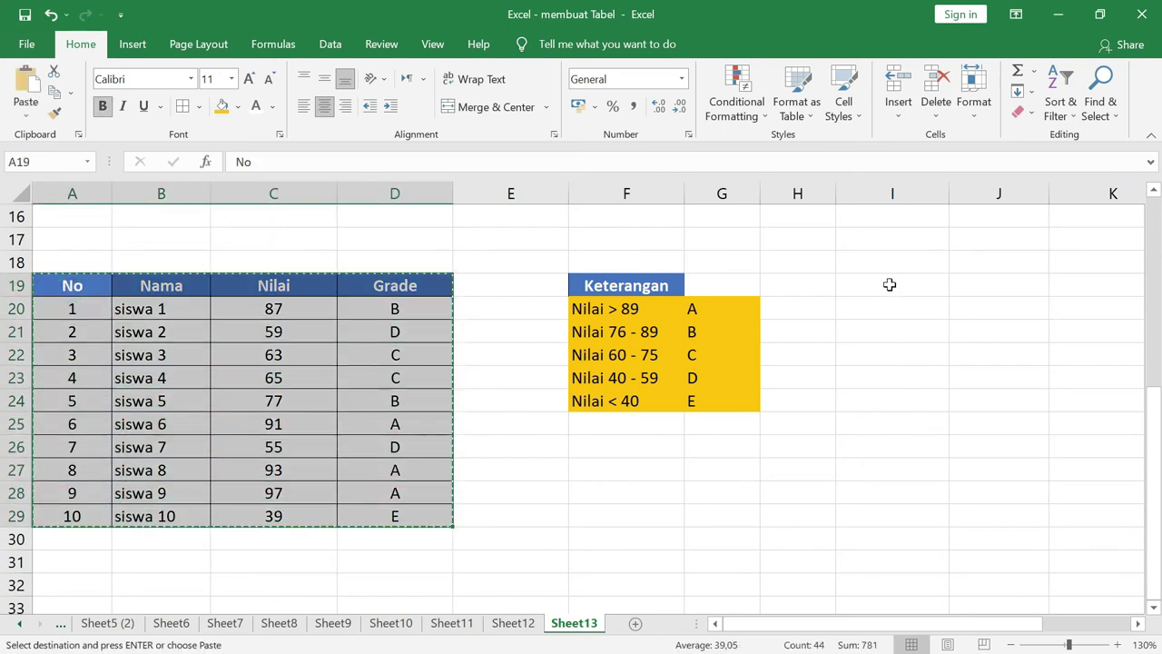
pyautogui.click(890, 285)
pyautogui.hotkey('ctrl', 'v')
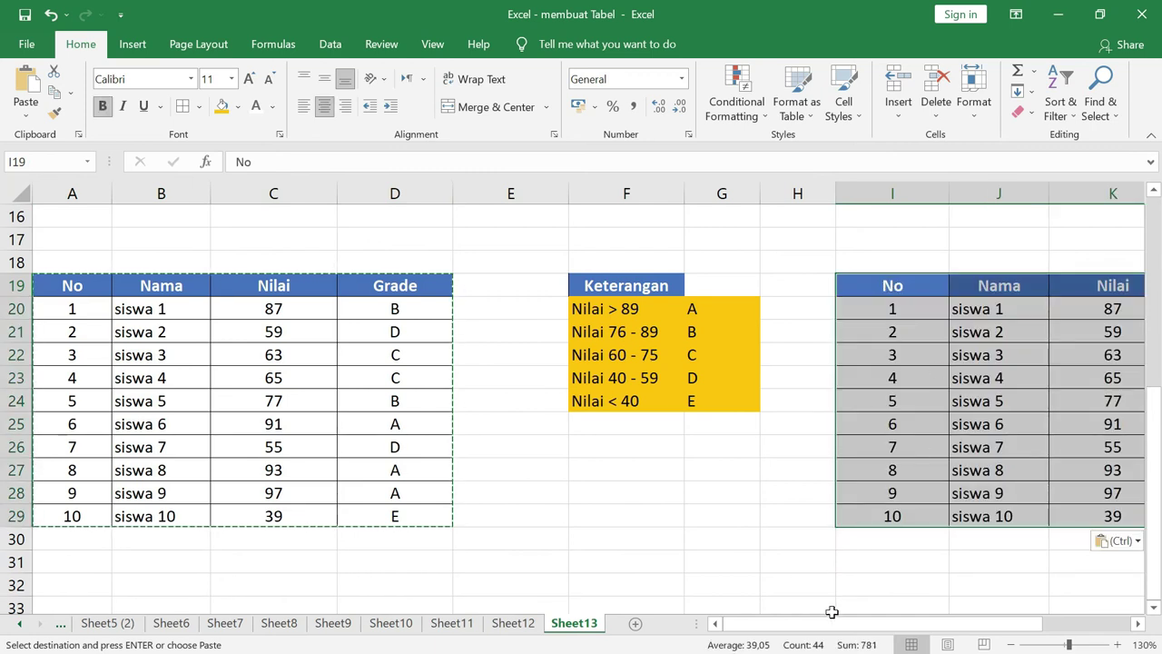
pyautogui.moveTo(860, 633); pyautogui.dragTo(950, 632)
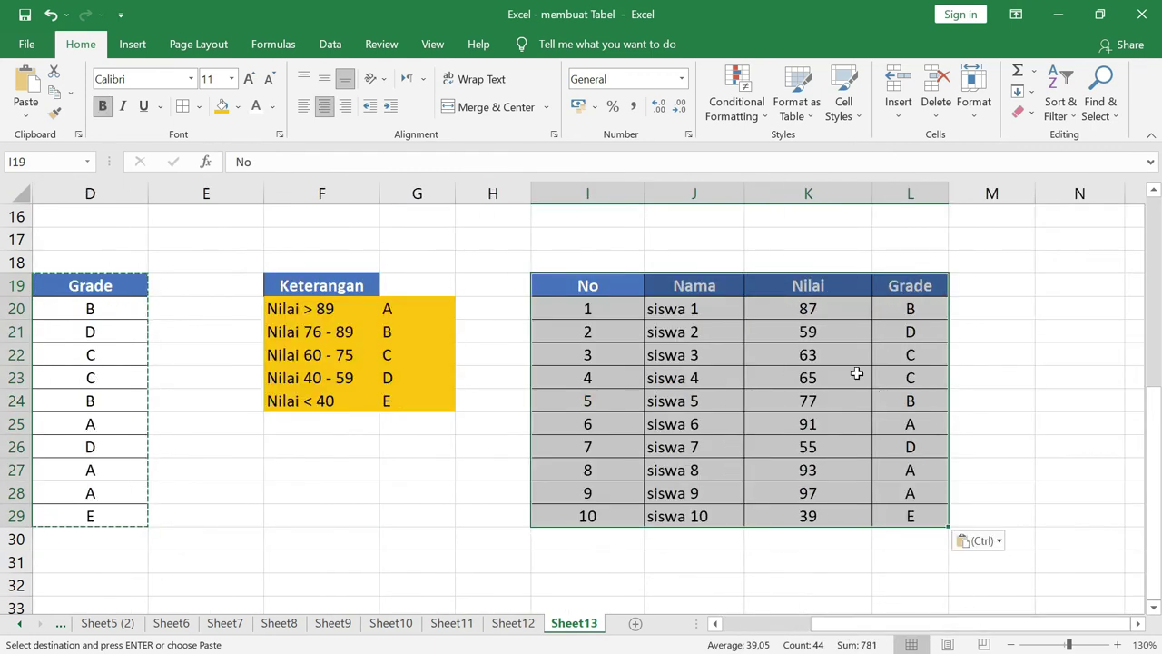
# Clear the copied Nilai scores in K20:K29
pyautogui.moveTo(819, 310); pyautogui.dragTo(829, 516)
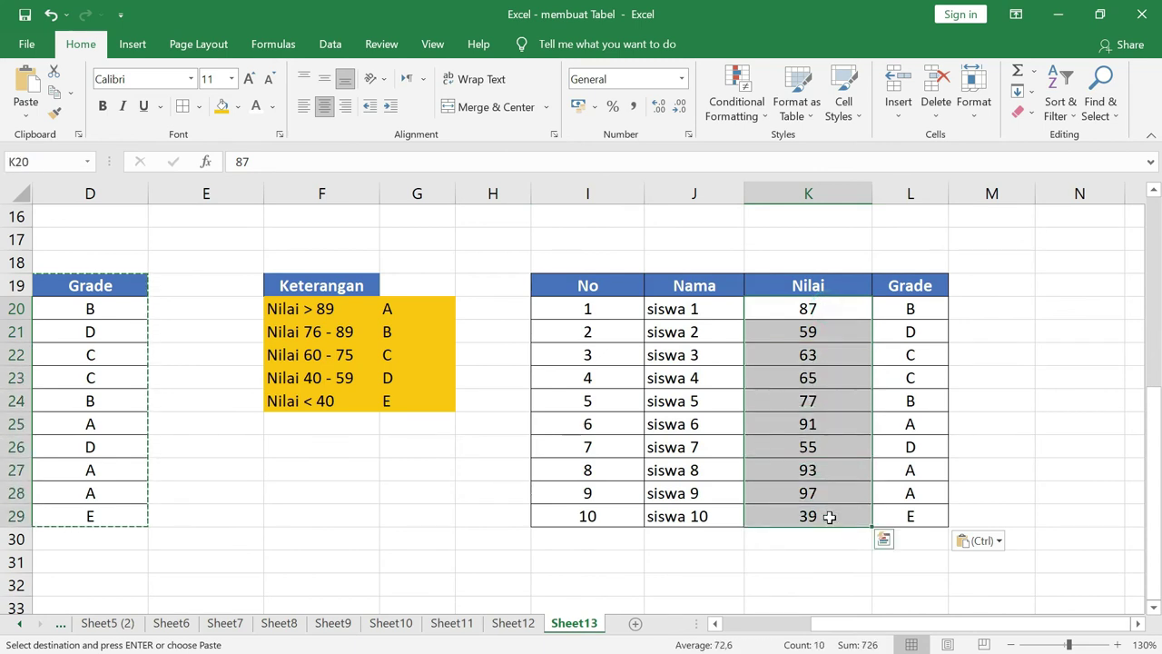
pyautogui.press('Delete')
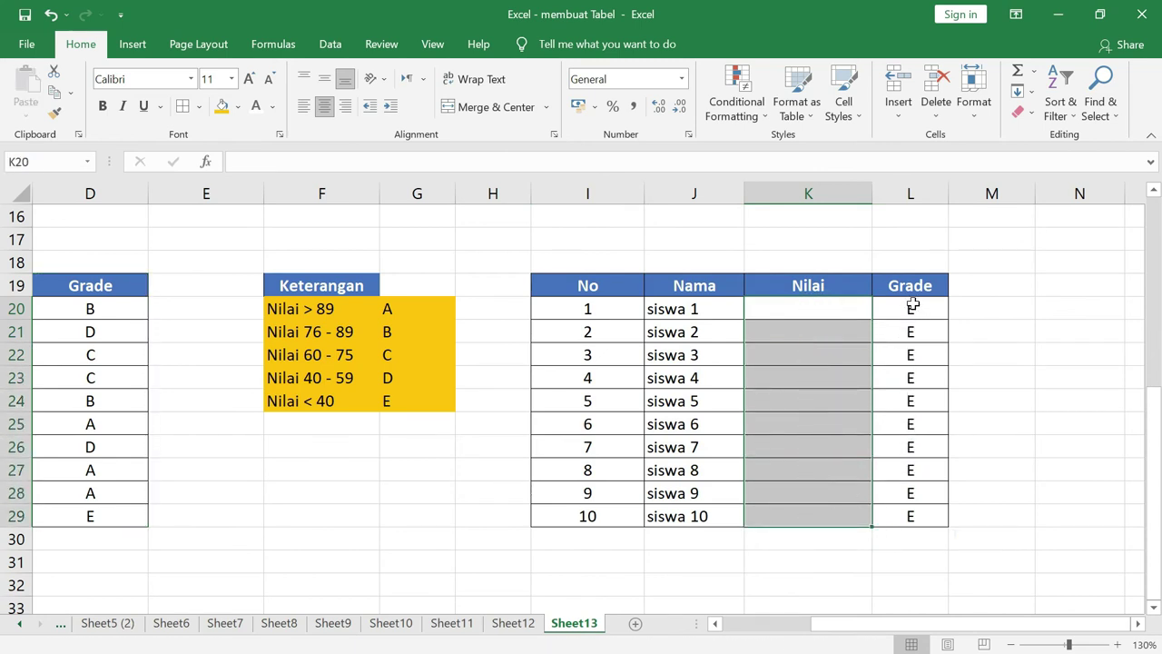
pyautogui.click(913, 305)
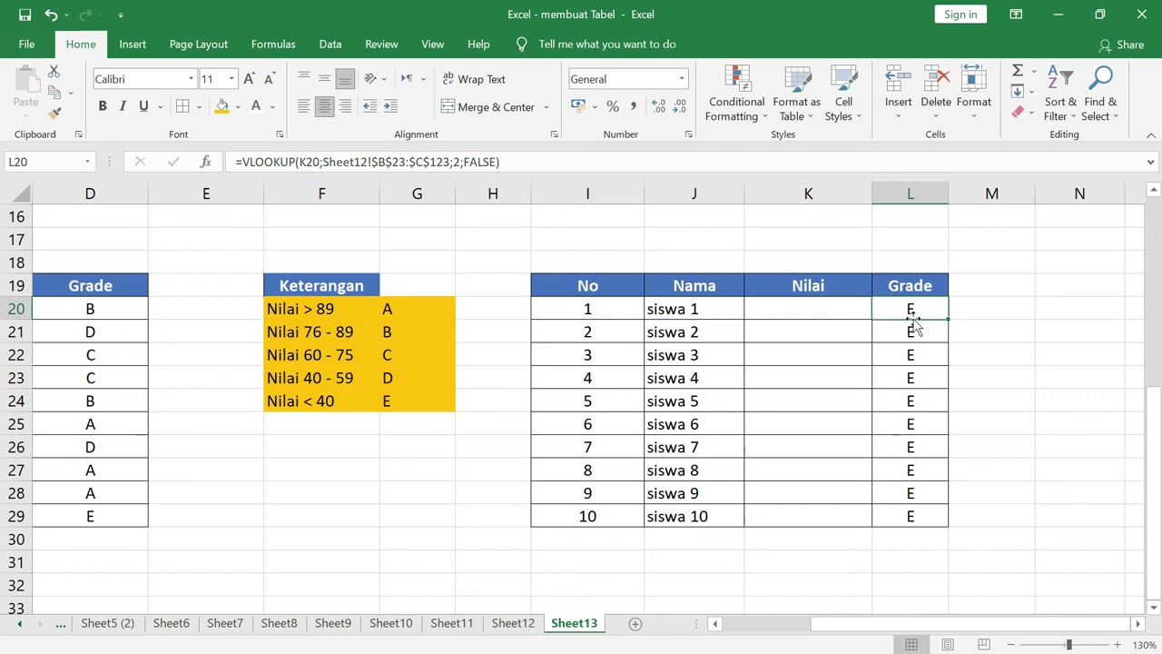
pyautogui.click(837, 315)
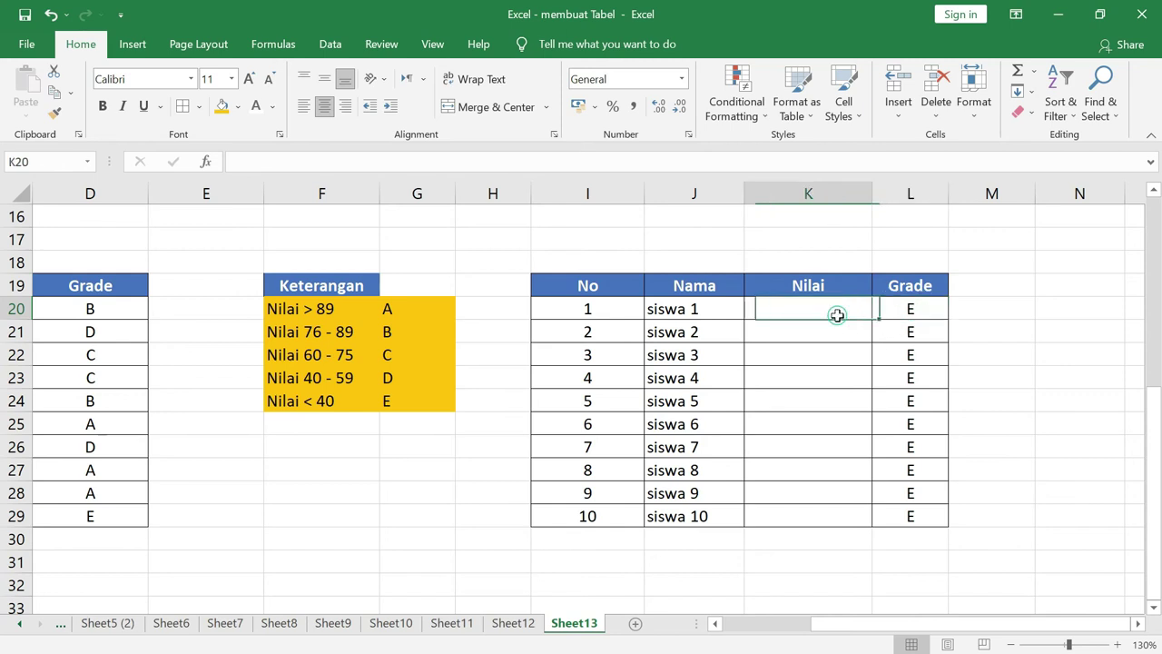
pyautogui.click(907, 308)
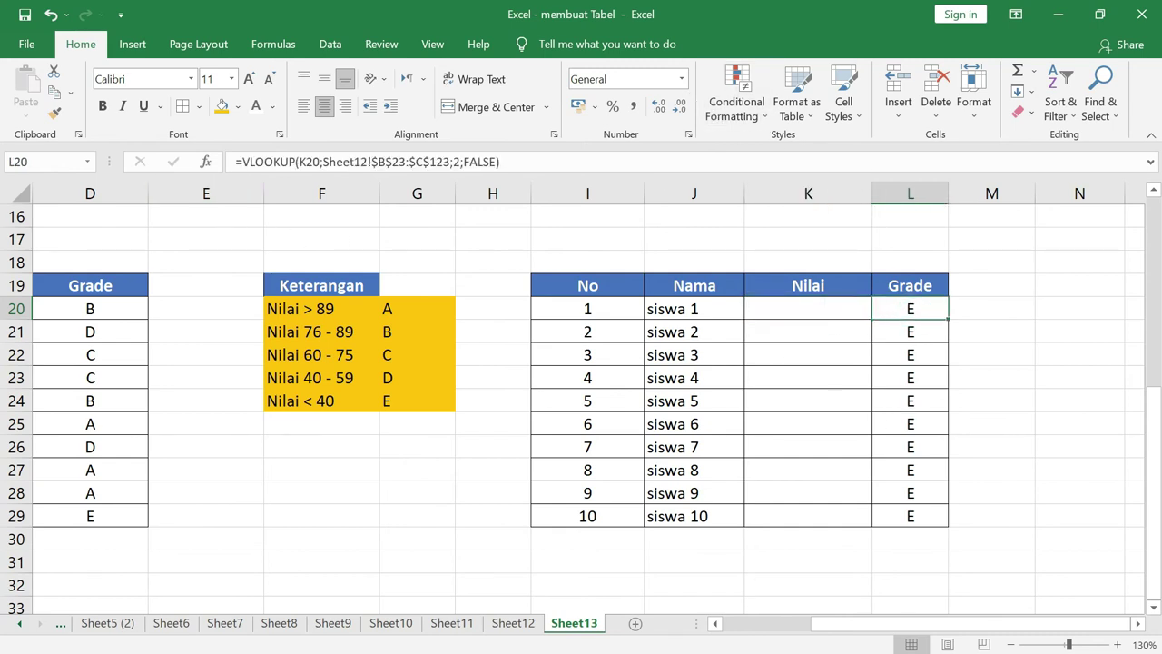
# Clear the copied Grade formulas in L20:L29
pyautogui.moveTo(907, 311); pyautogui.dragTo(905, 515)
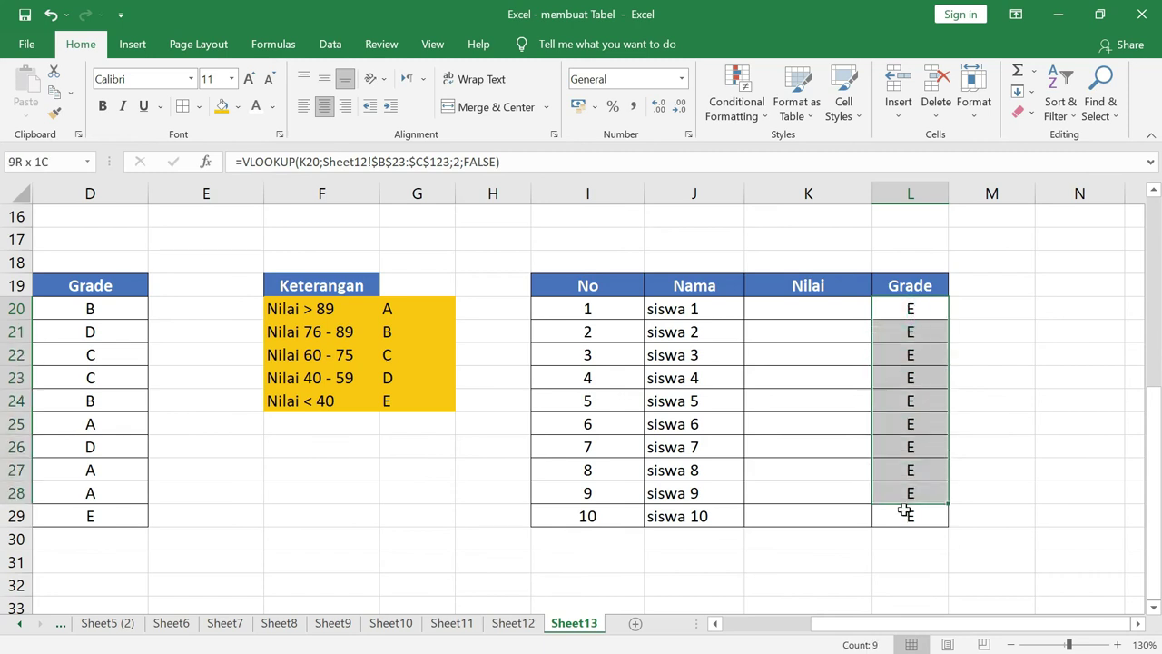
pyautogui.press('Delete')
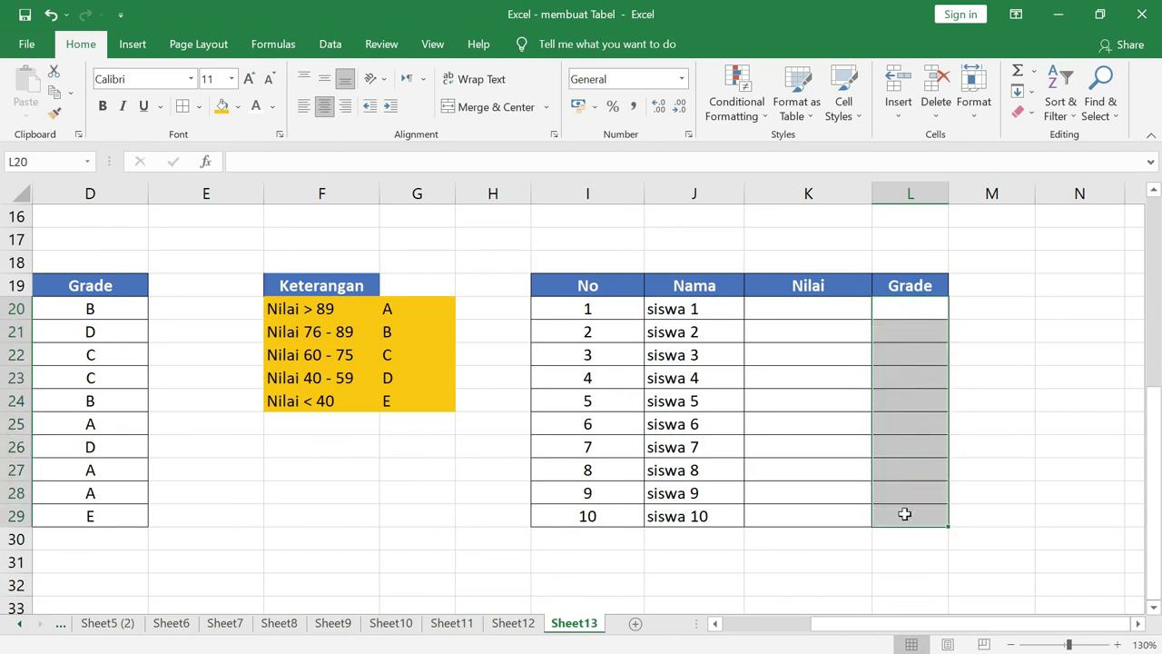
pyautogui.click(1044, 307)
pyautogui.click(784, 307)
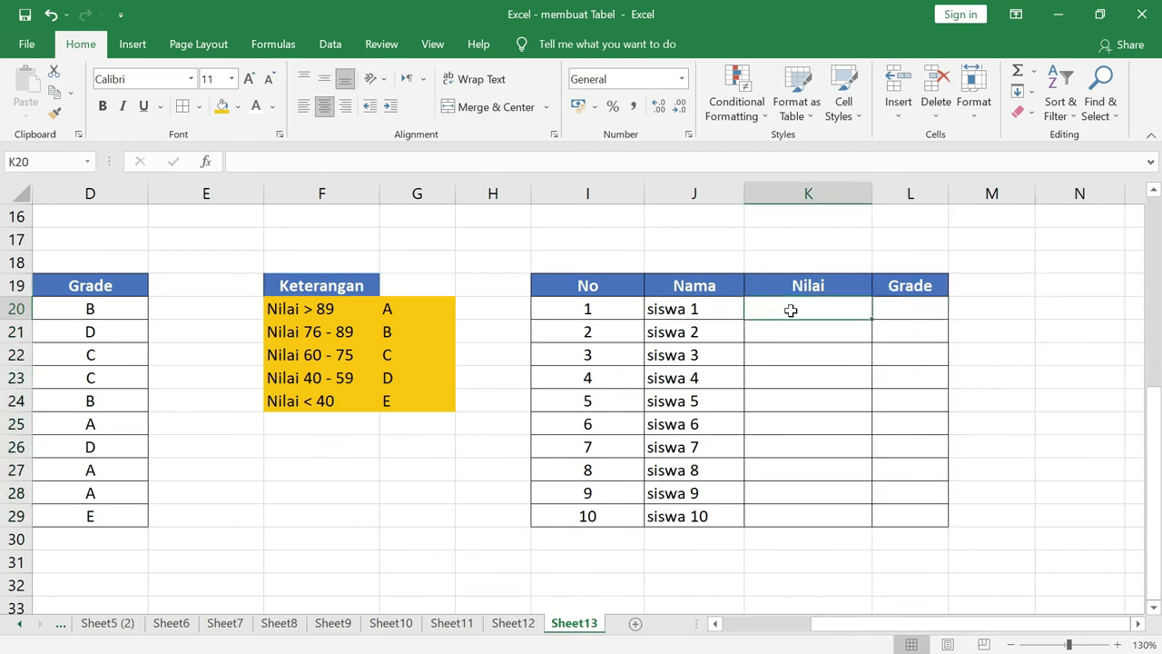
pyautogui.moveTo(829, 628); pyautogui.dragTo(960, 624)
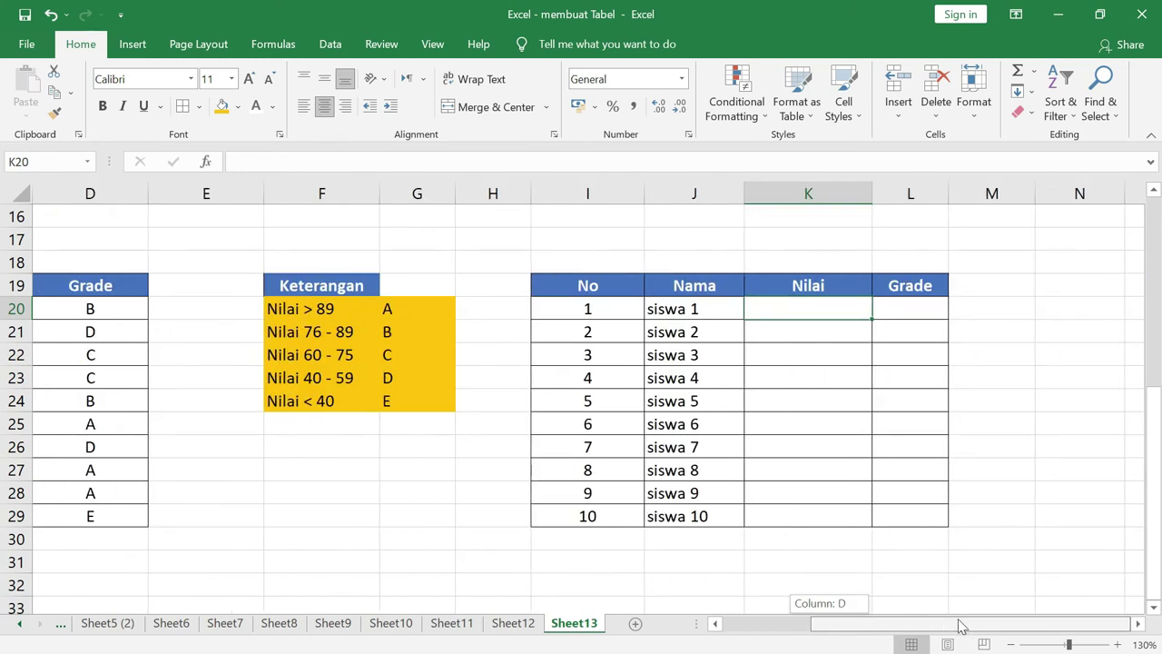
# On Sheet12, review the Tabel Referensi Nilai scores, starting at 100 and 90
pyautogui.click(518, 625)
pyautogui.scroll(-3, 311, 429)
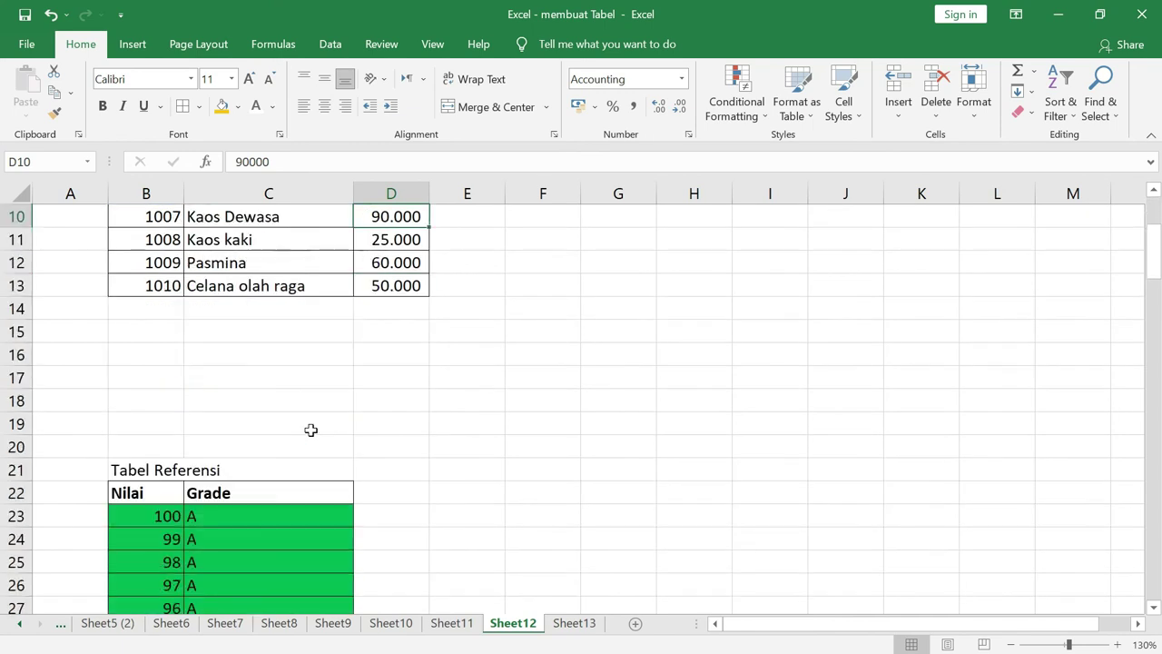
pyautogui.scroll(-3, 310, 429)
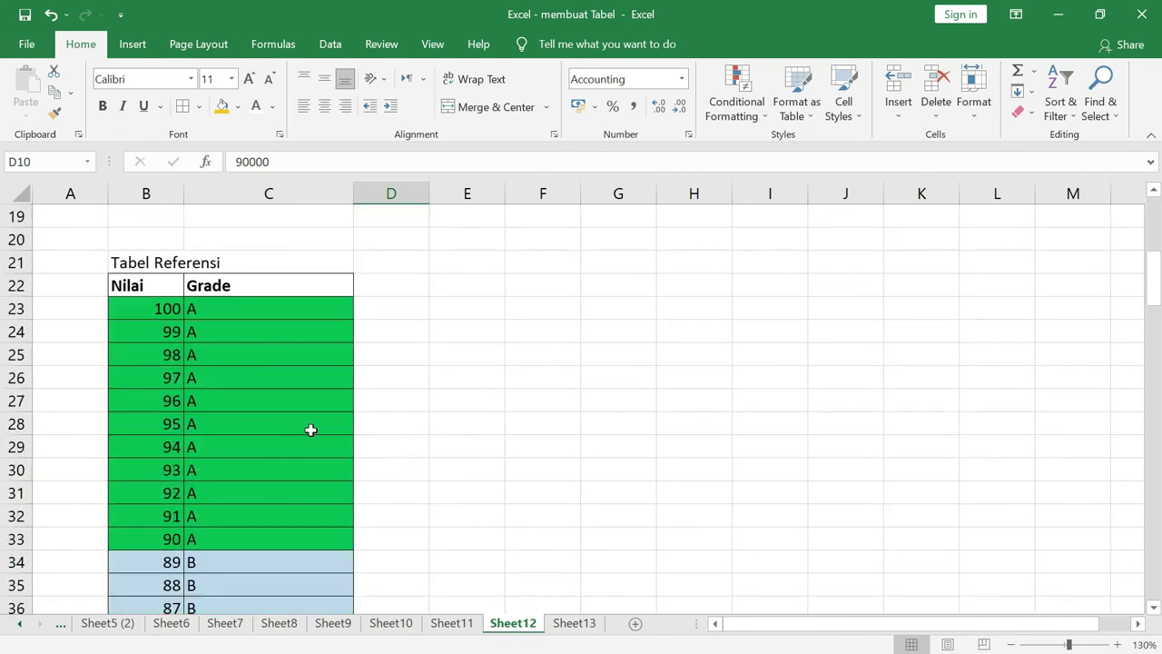
pyautogui.click(150, 282)
pyautogui.click(167, 308)
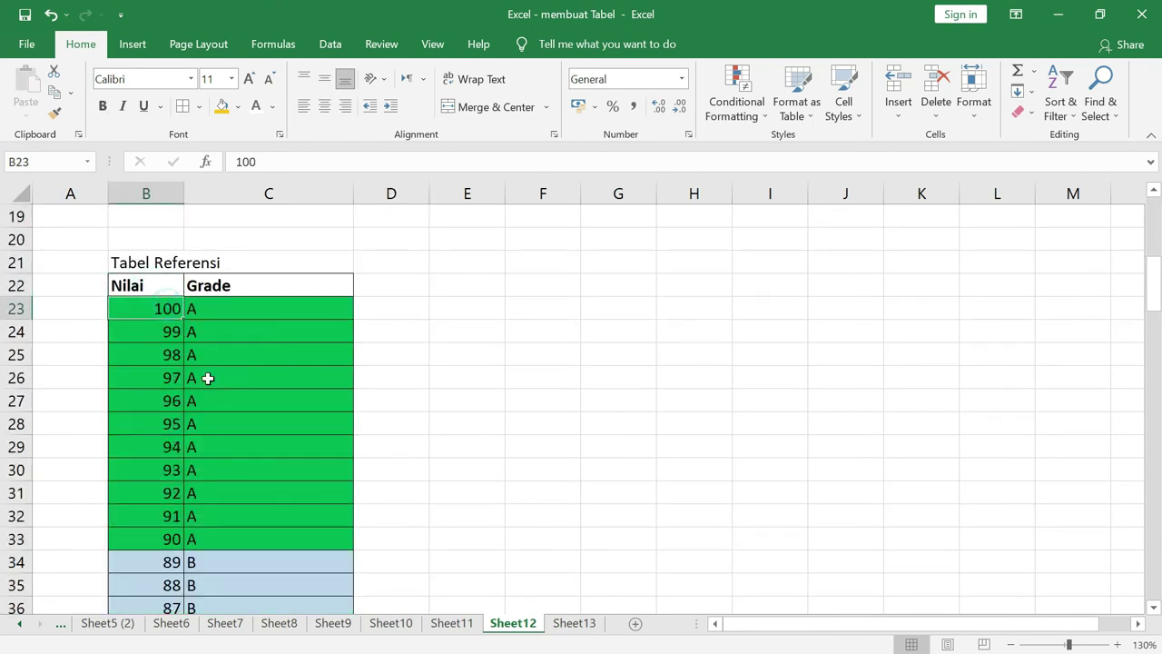
pyautogui.click(173, 542)
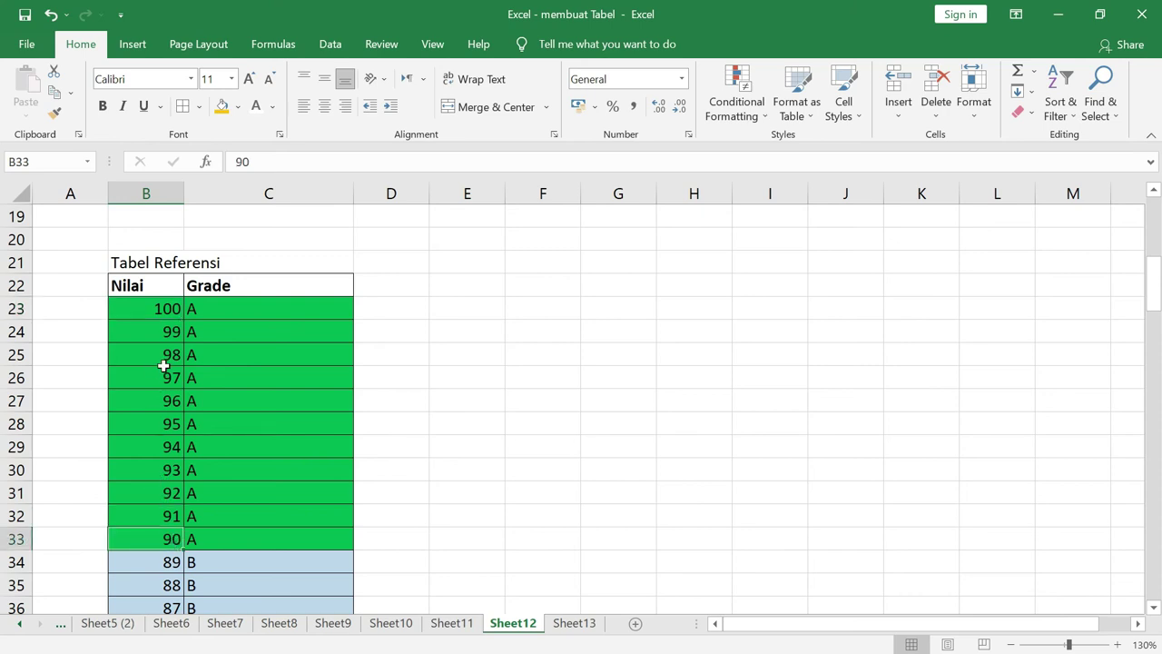
pyautogui.click(161, 309)
pyautogui.doubleClick(161, 309)
pyautogui.press('Return')
pyautogui.press('Return')
pyautogui.moveTo(160, 308); pyautogui.dragTo(169, 540)
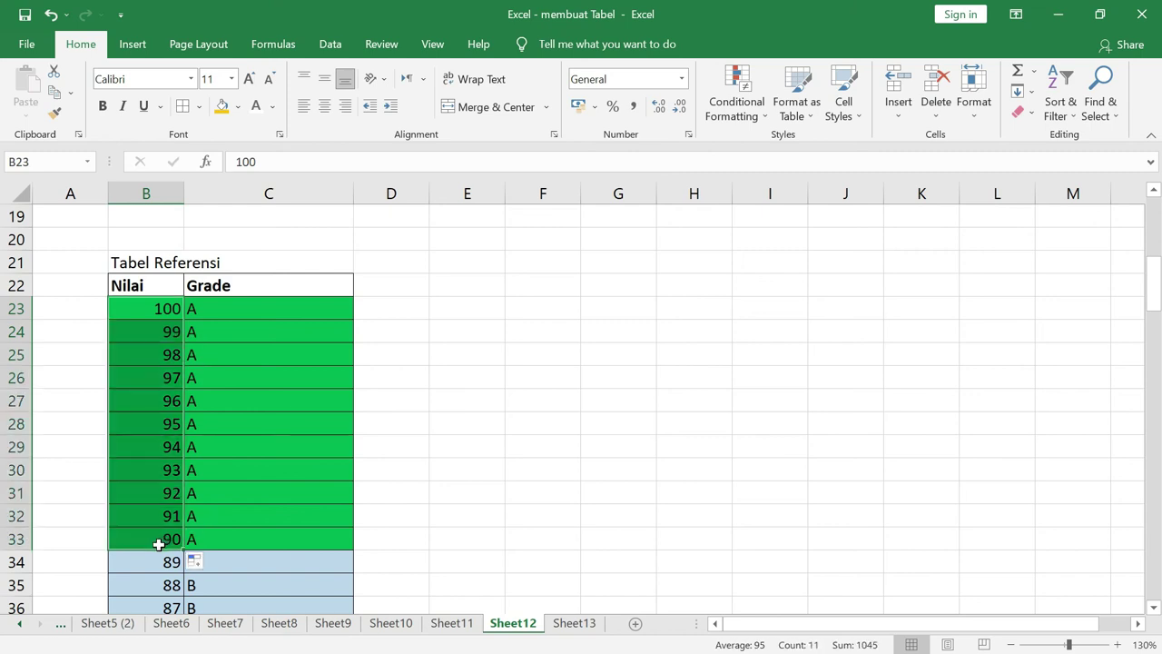
# Check the reference grades for Nilai 39, 59 and 100, then return to Sheet13
pyautogui.scroll(-6, 172, 510)
pyautogui.scroll(-10, 174, 508)
pyautogui.scroll(-5, 174, 505)
pyautogui.scroll(-5, 174, 505)
pyautogui.scroll(-5, 176, 506)
pyautogui.click(210, 470)
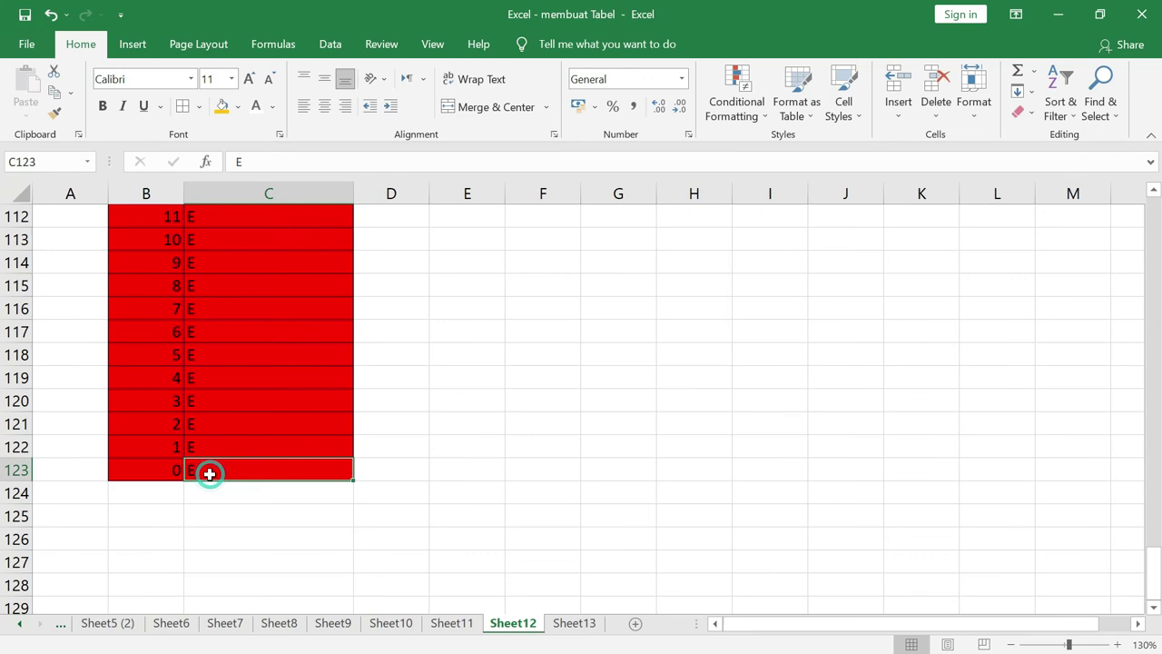
pyautogui.scroll(4, 209, 470)
pyautogui.scroll(3, 207, 471)
pyautogui.scroll(3, 208, 472)
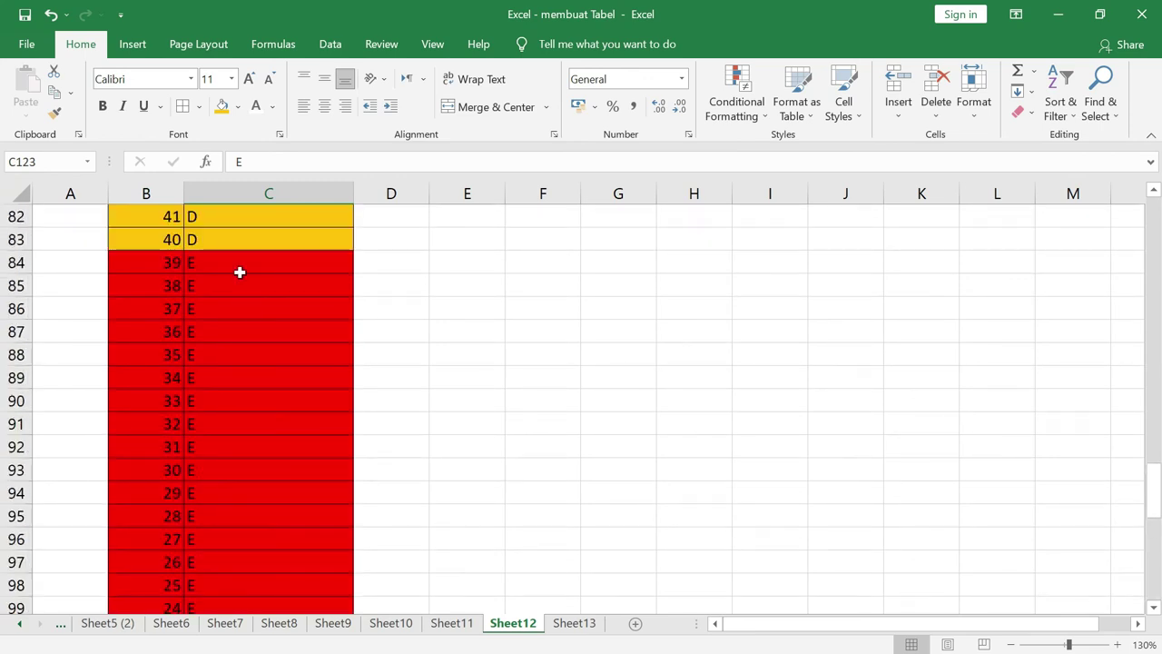
pyautogui.click(243, 264)
pyautogui.scroll(4, 202, 461)
pyautogui.scroll(7, 223, 493)
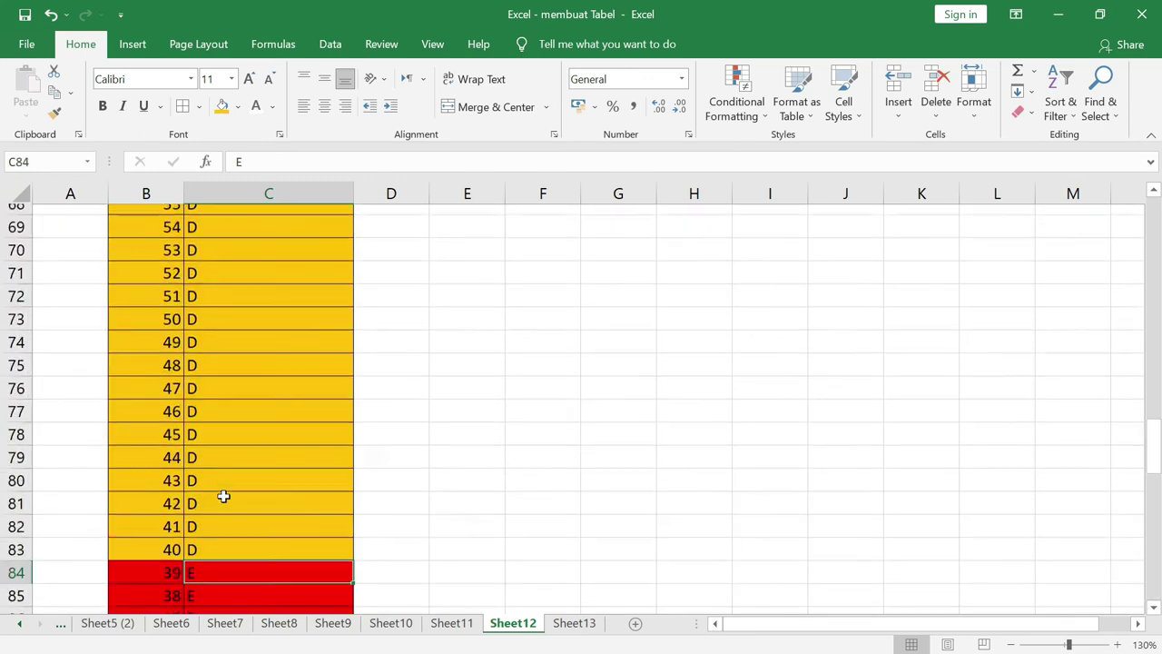
pyautogui.click(220, 562)
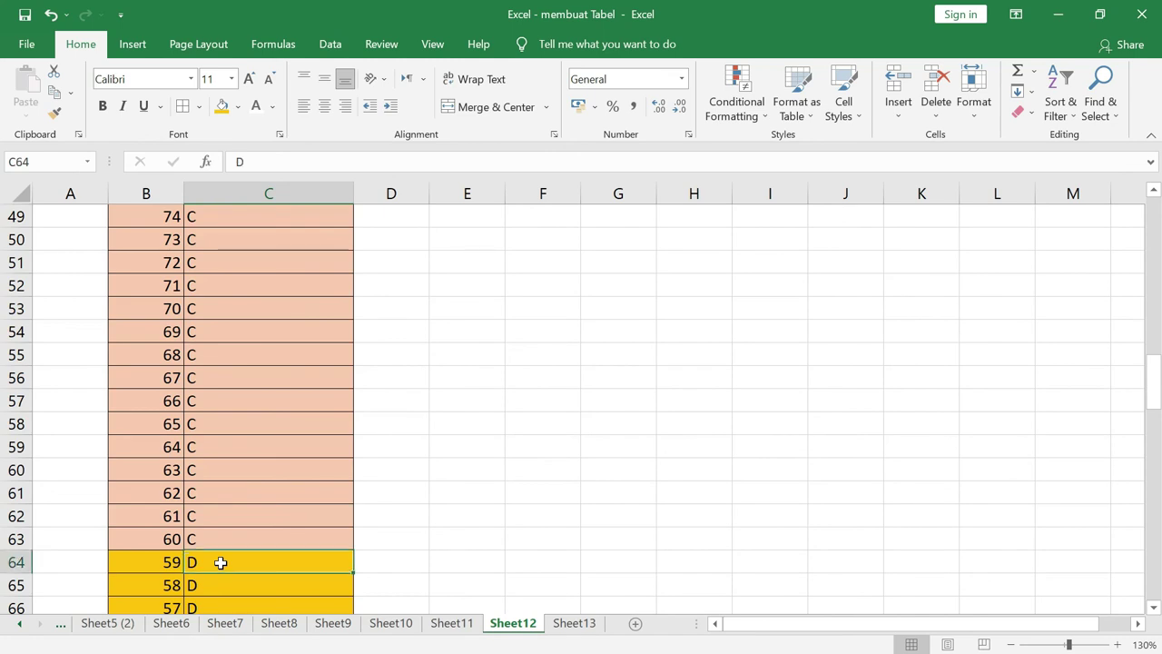
pyautogui.scroll(7, 220, 562)
pyautogui.scroll(5, 219, 562)
pyautogui.scroll(-2, 220, 561)
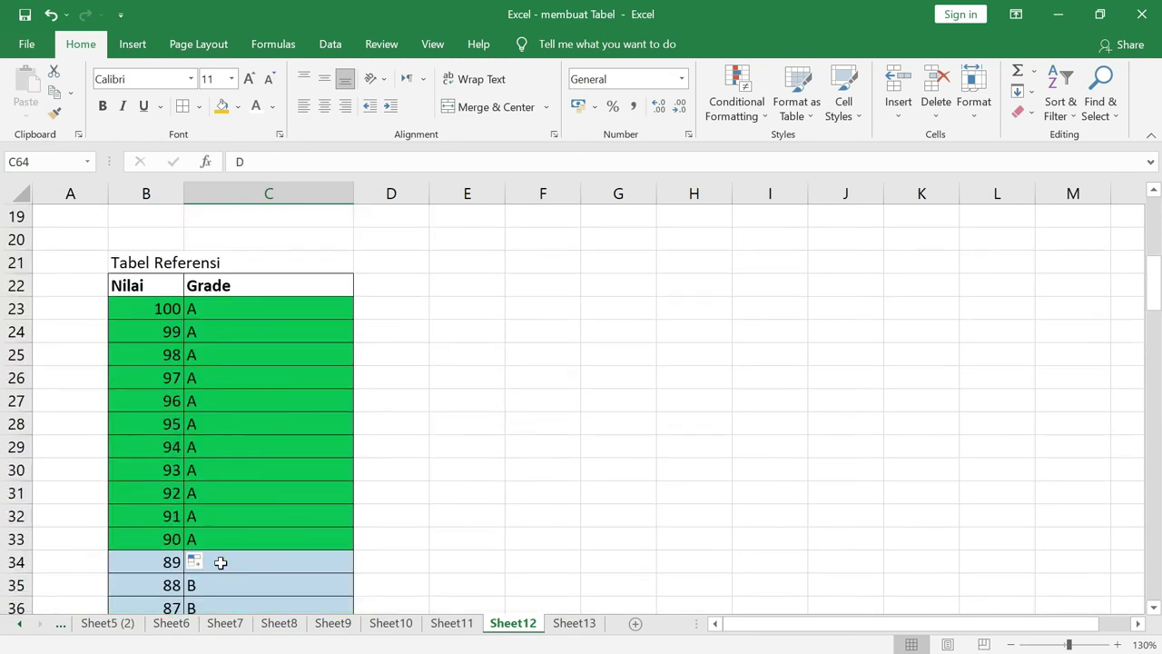
pyautogui.click(229, 308)
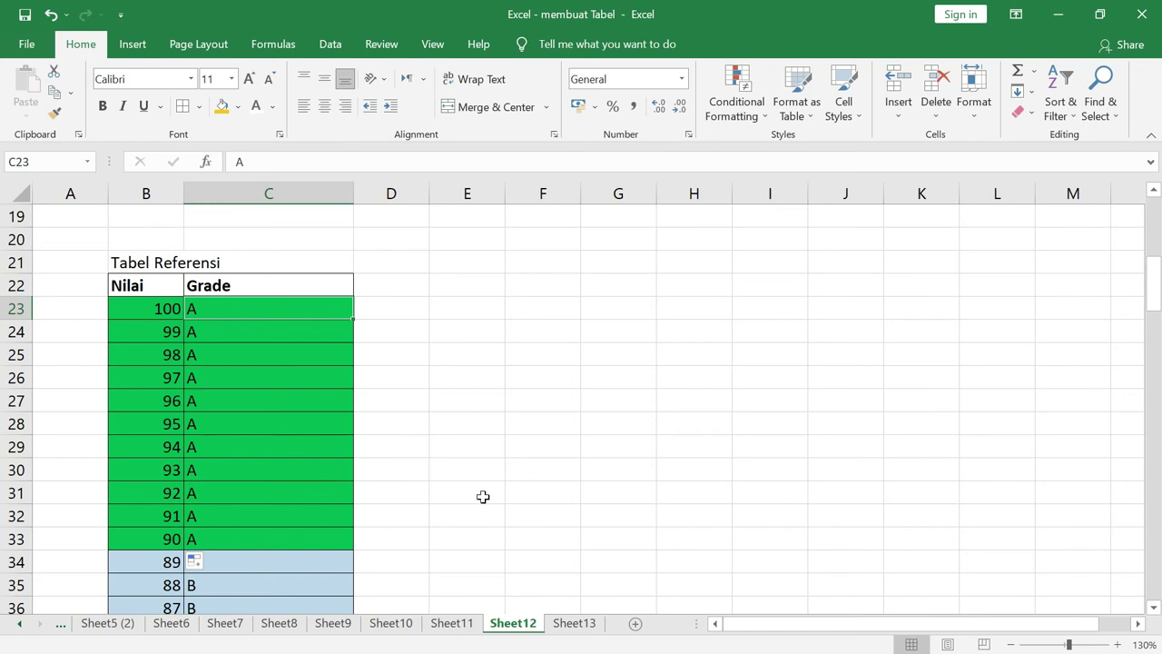
pyautogui.click(573, 627)
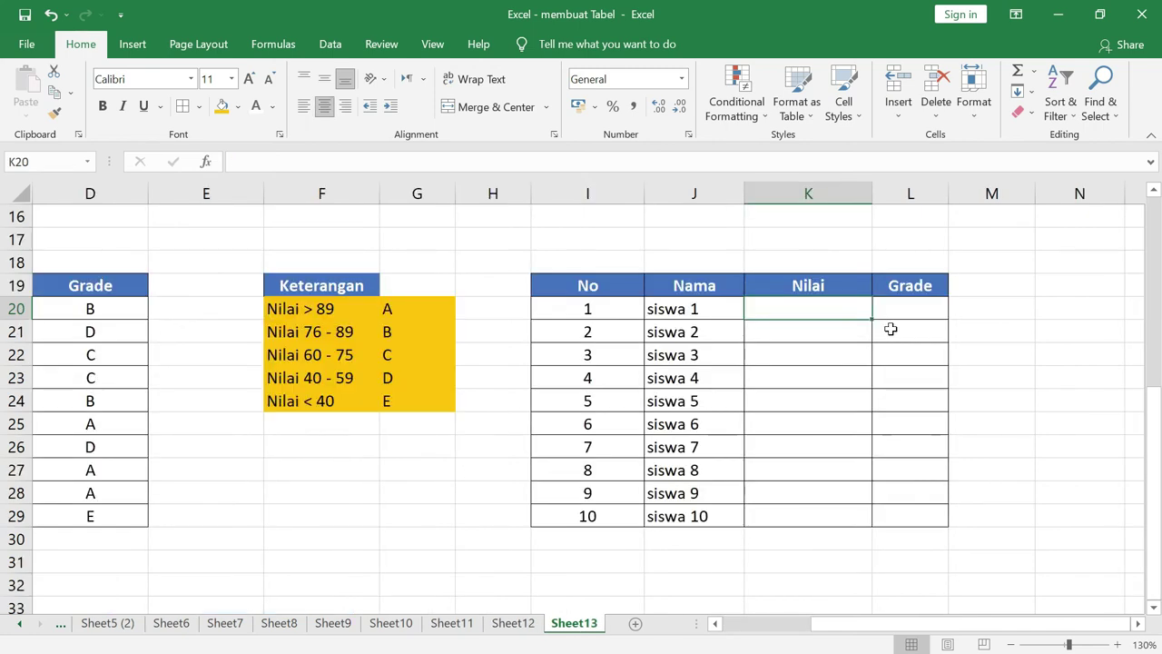
# Start a VLOOKUP in L20 using K20 as lookup value and Sheet12's B23:C123 as the table
pyautogui.click(913, 309)
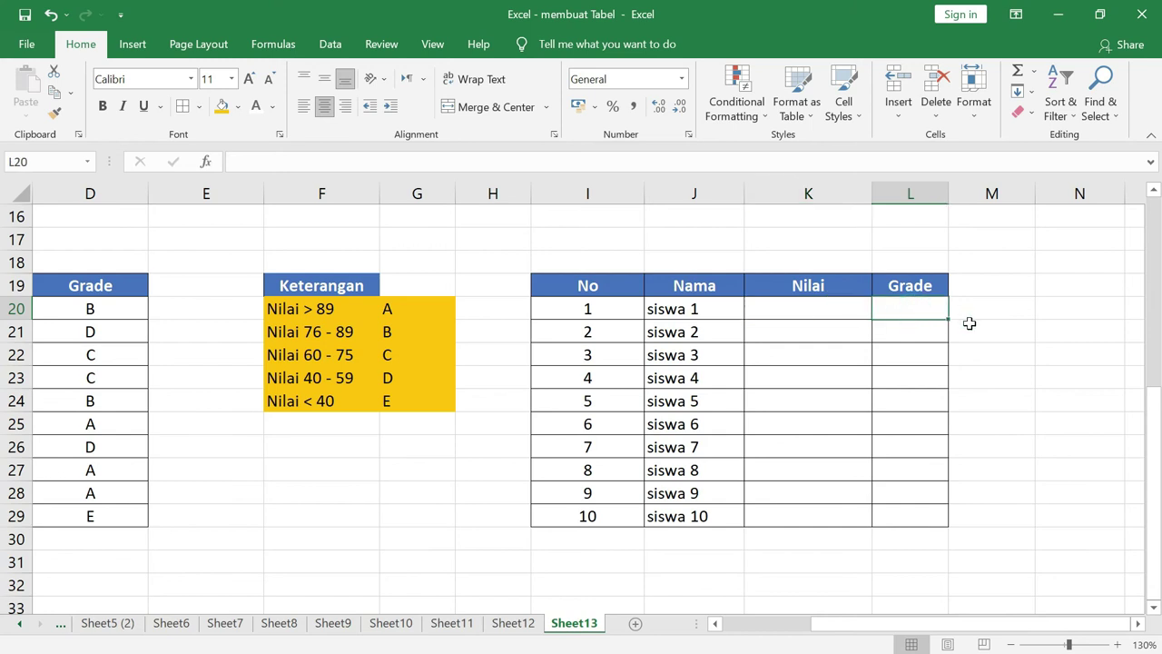
pyautogui.write('=')
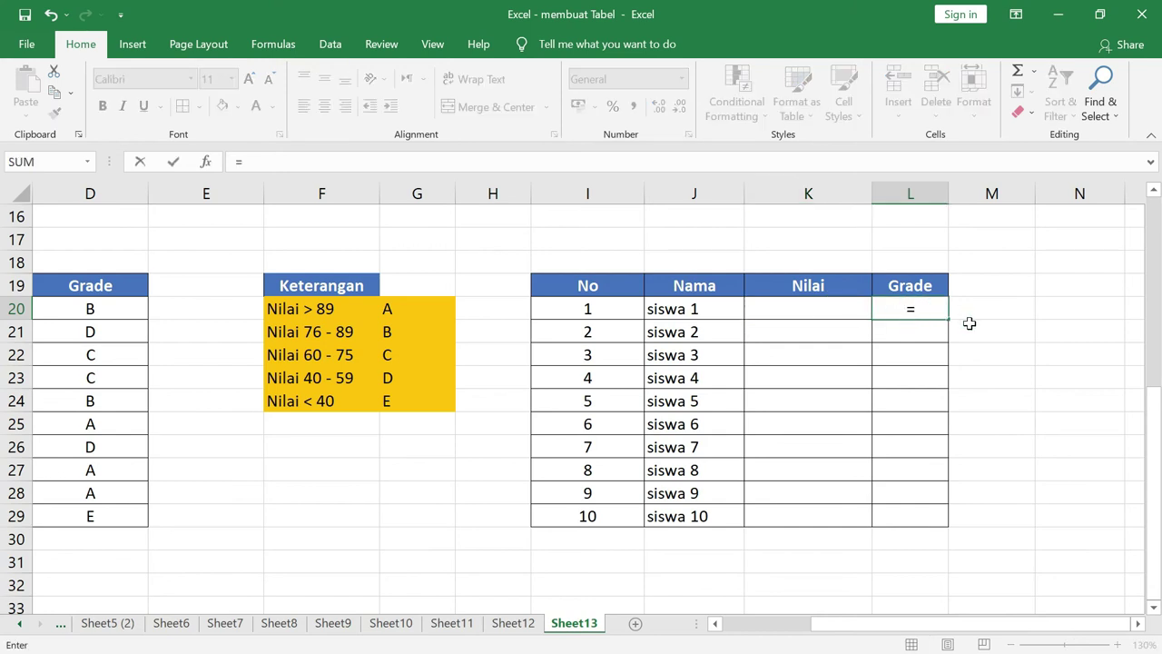
pyautogui.write('vlook')
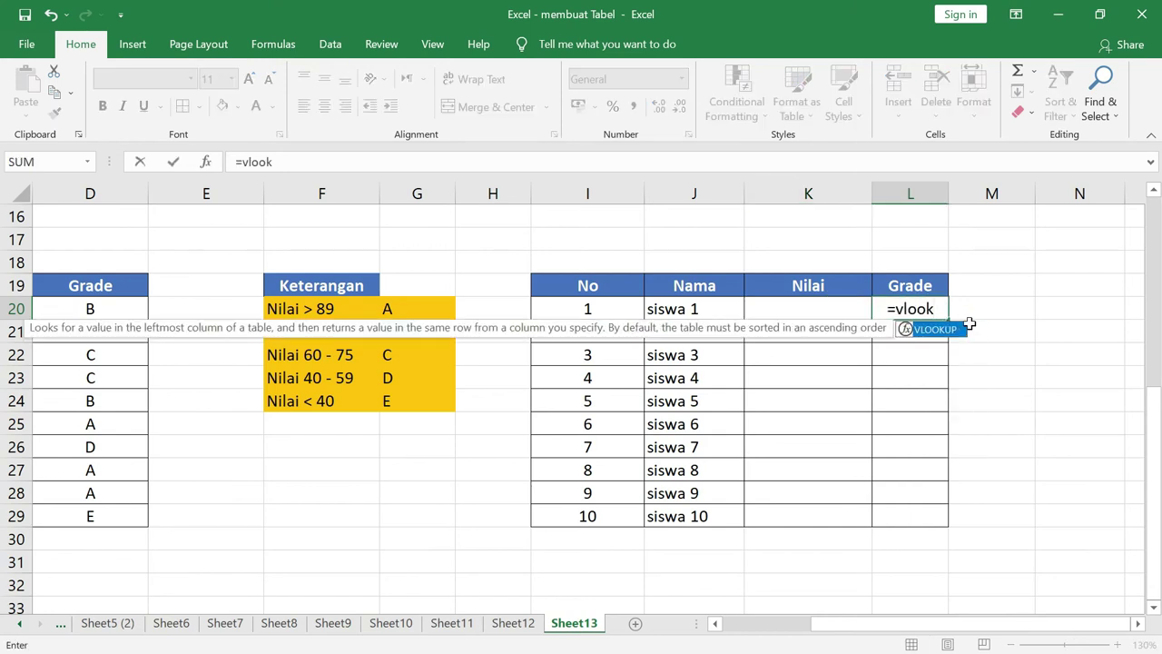
pyautogui.write('up')
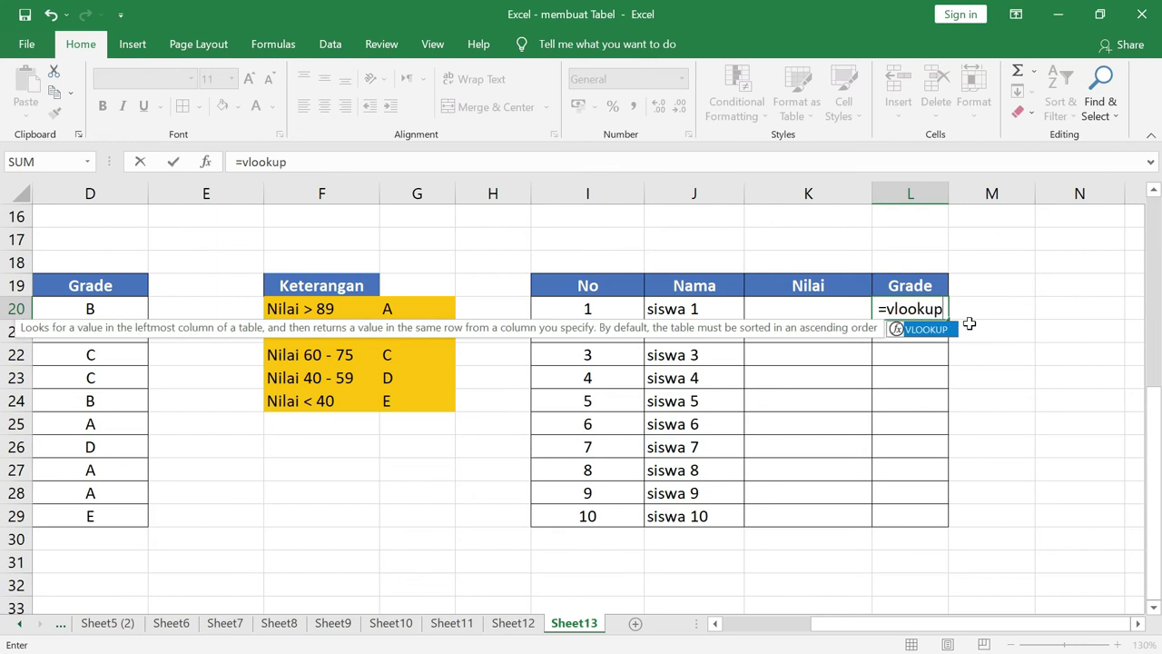
pyautogui.write('(')
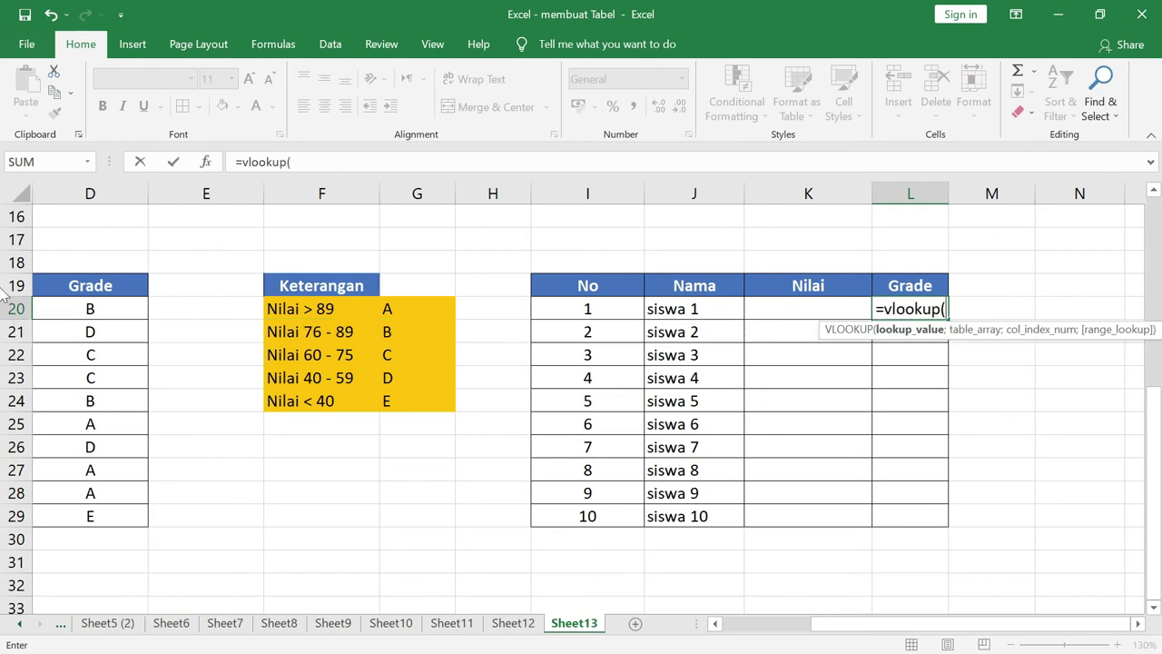
pyautogui.click(804, 309)
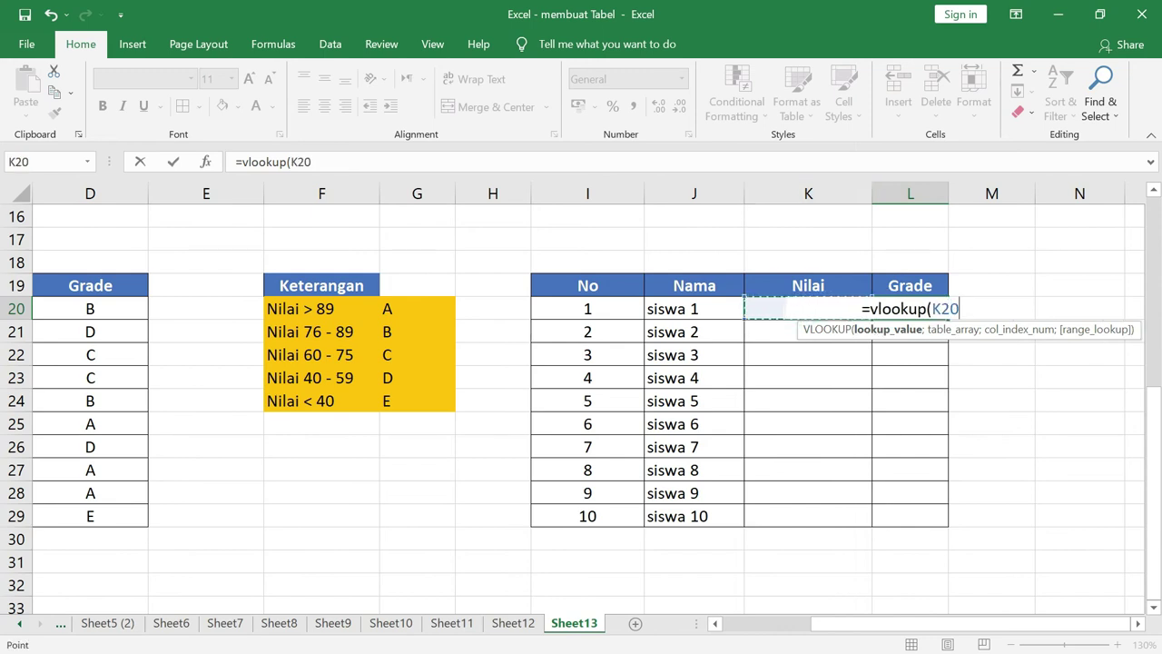
pyautogui.write(';')
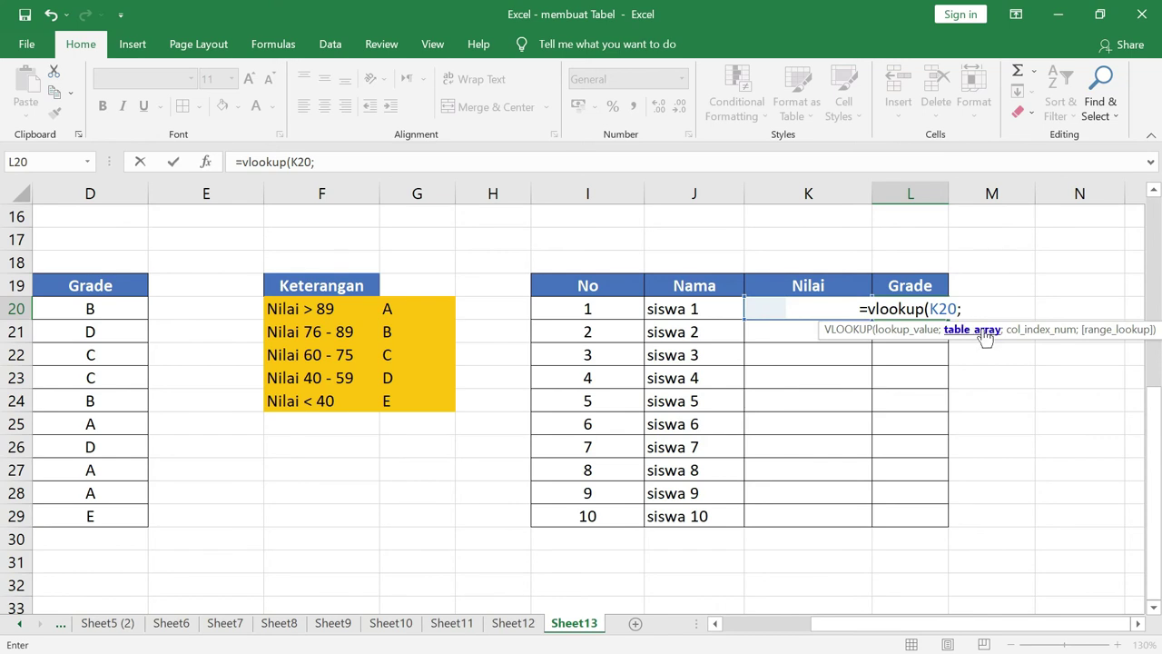
pyautogui.click(514, 622)
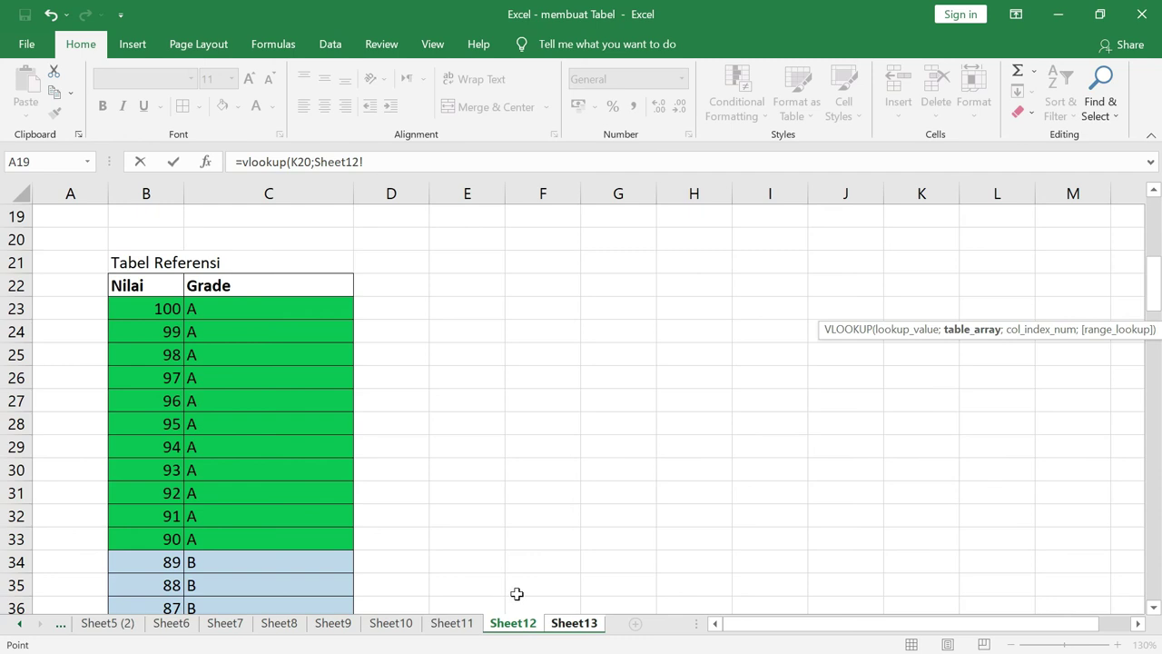
pyautogui.moveTo(152, 312)
pyautogui.mouseDown()
pyautogui.moveTo(251, 324)
pyautogui.moveTo(288, 650)
pyautogui.moveTo(299, 524)
pyautogui.mouseUp()
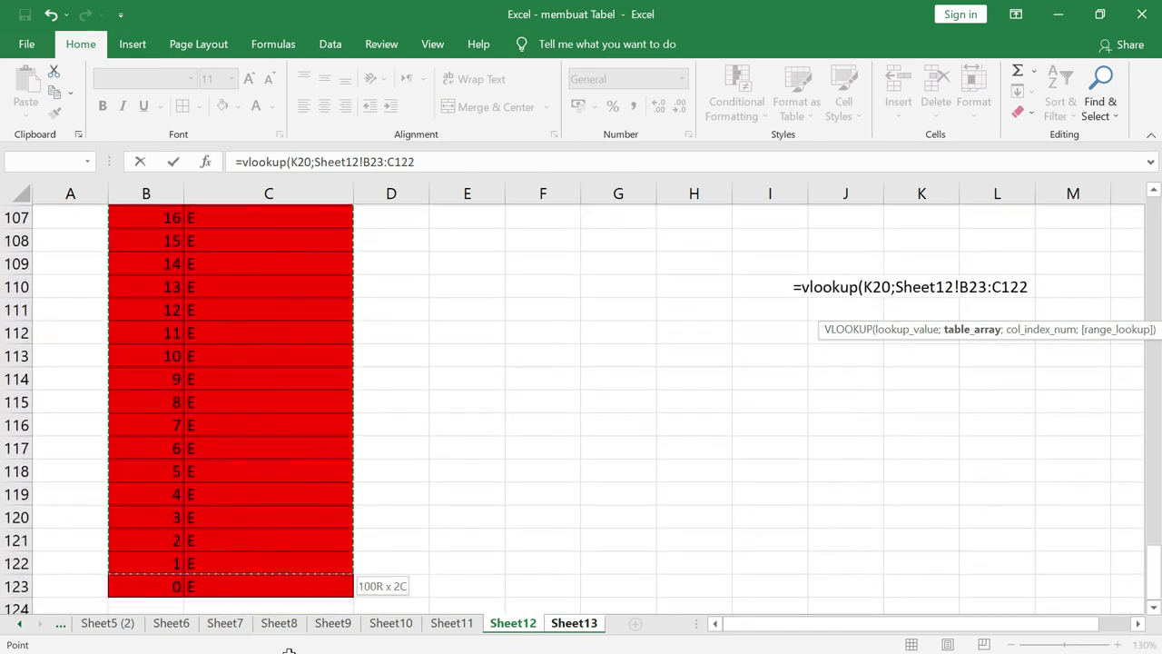
pyautogui.moveTo(300, 525); pyautogui.dragTo(301, 567)
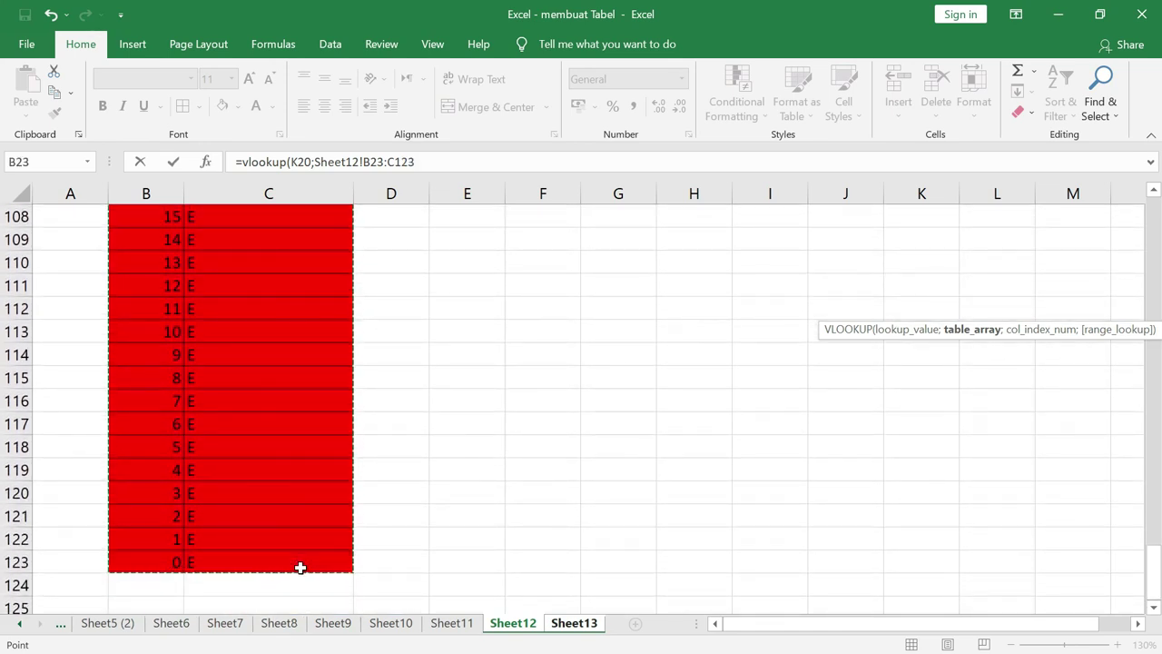
pyautogui.click(456, 163)
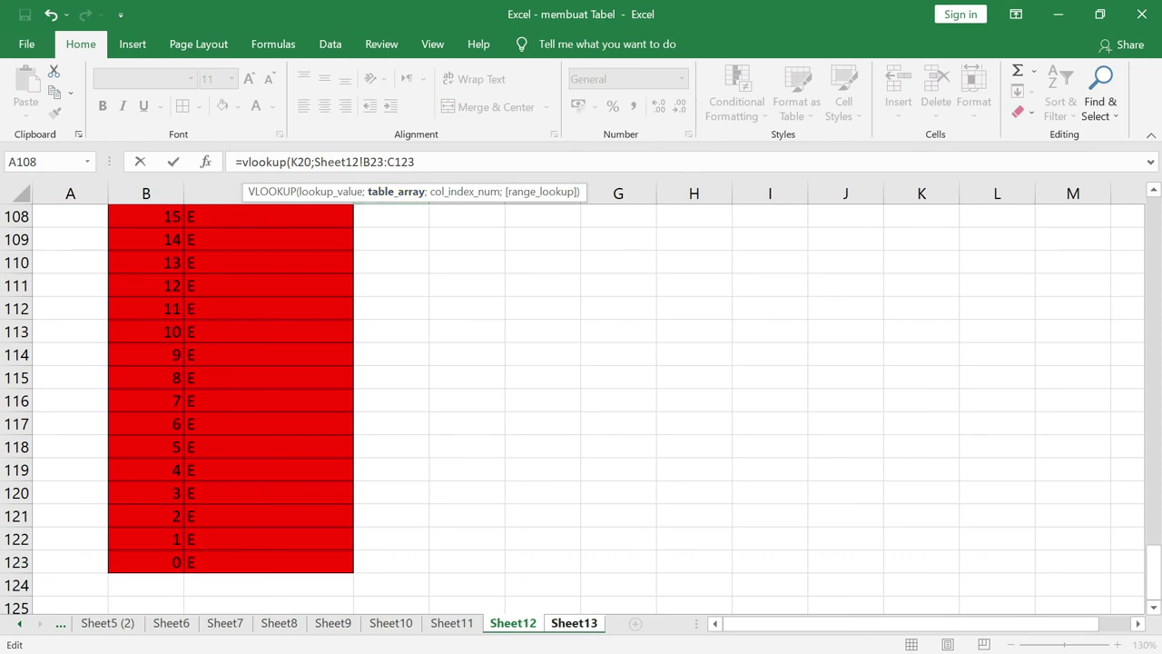
# Complete the lookup with column 2 and FALSE for an exact match, then enter it
pyautogui.write(';')
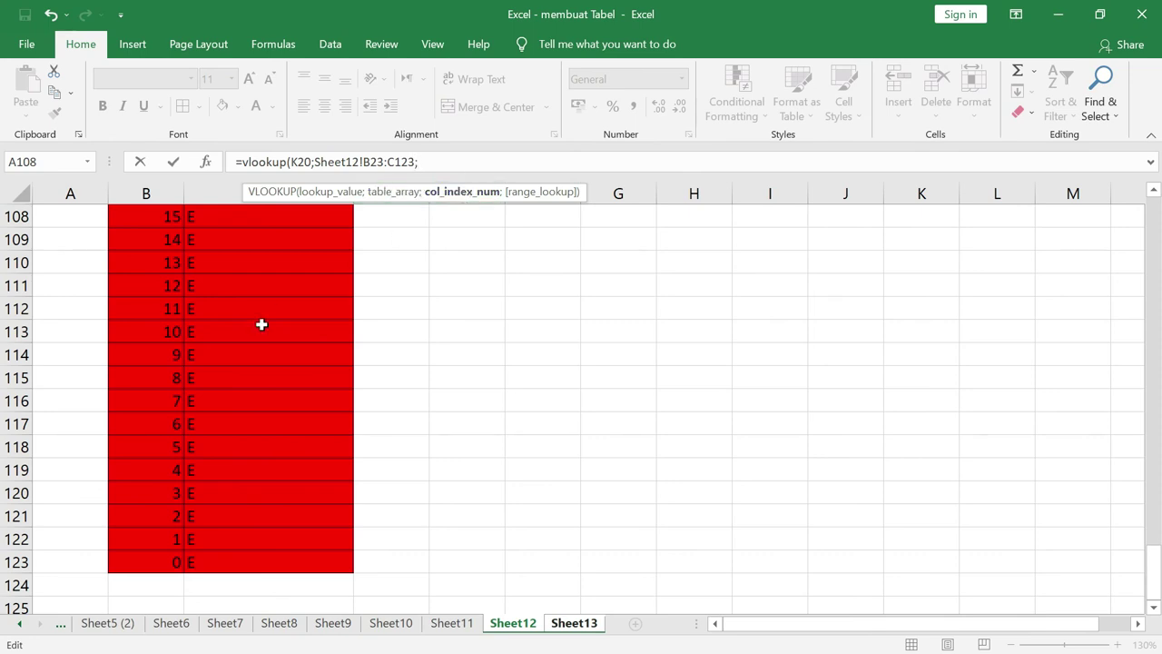
pyautogui.scroll(6, 261, 324)
pyautogui.scroll(6, 261, 324)
pyautogui.scroll(5, 262, 324)
pyautogui.scroll(5, 262, 324)
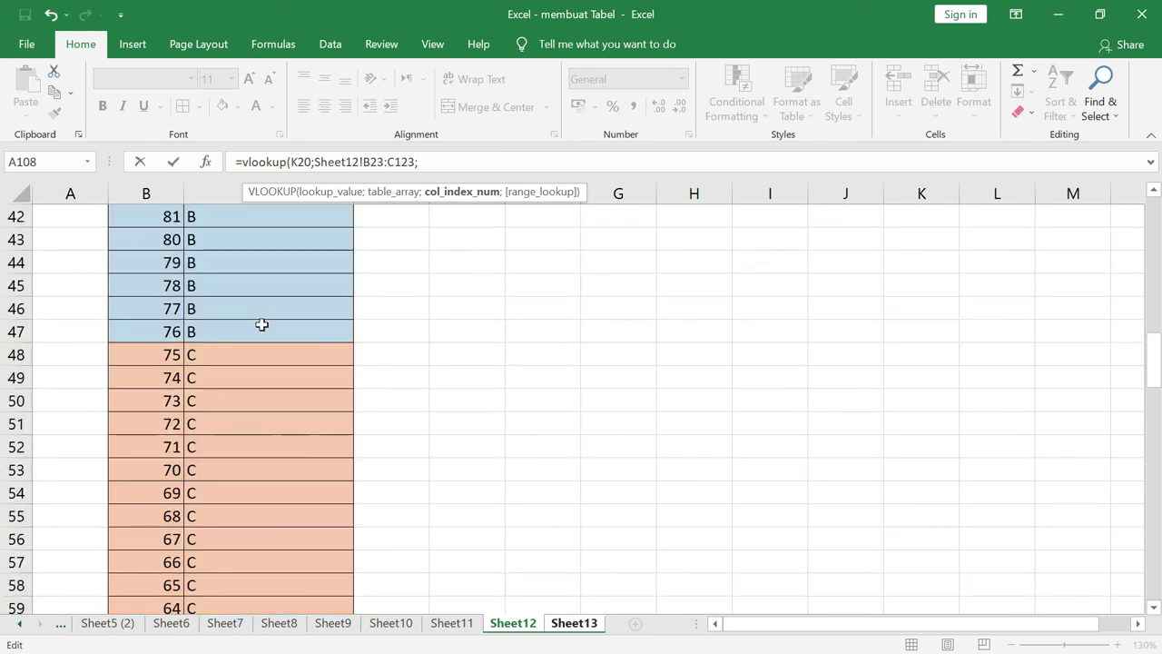
pyautogui.scroll(10, 261, 324)
pyautogui.scroll(1, 262, 324)
pyautogui.scroll(-1, 236, 408)
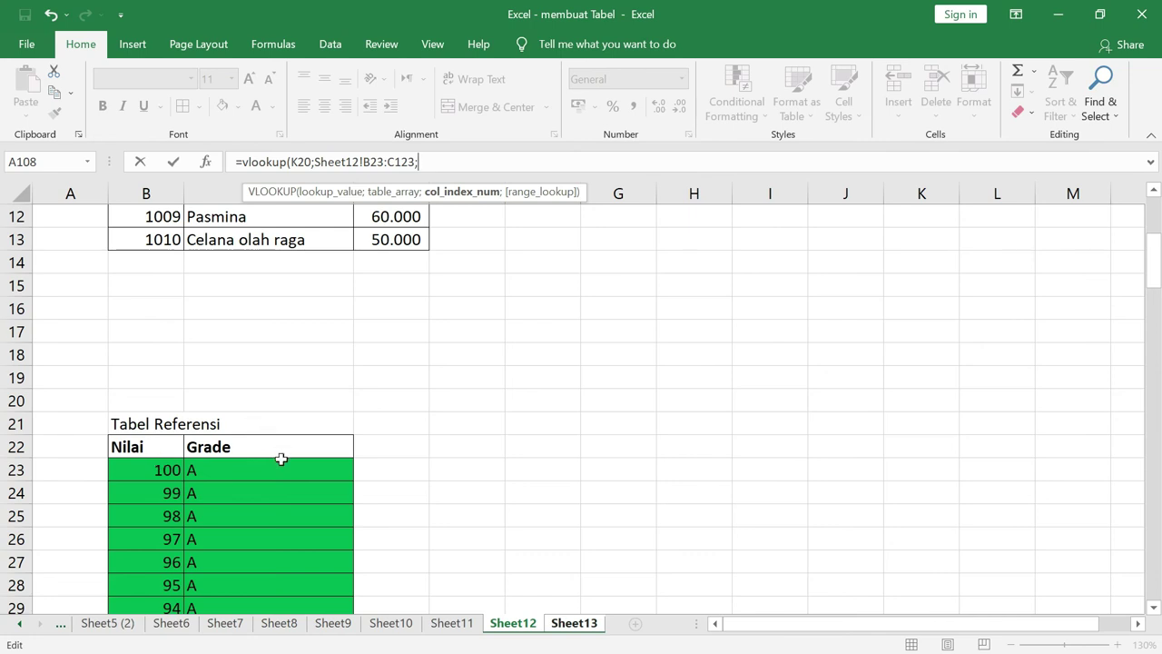
pyautogui.write('2;')
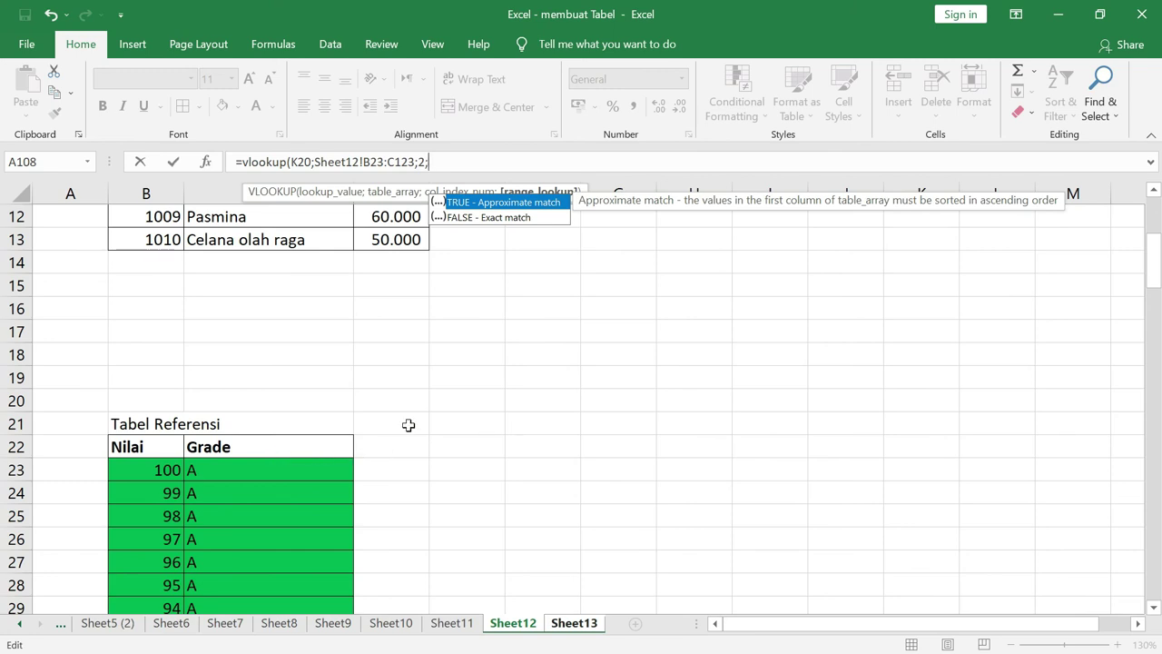
pyautogui.doubleClick(488, 217)
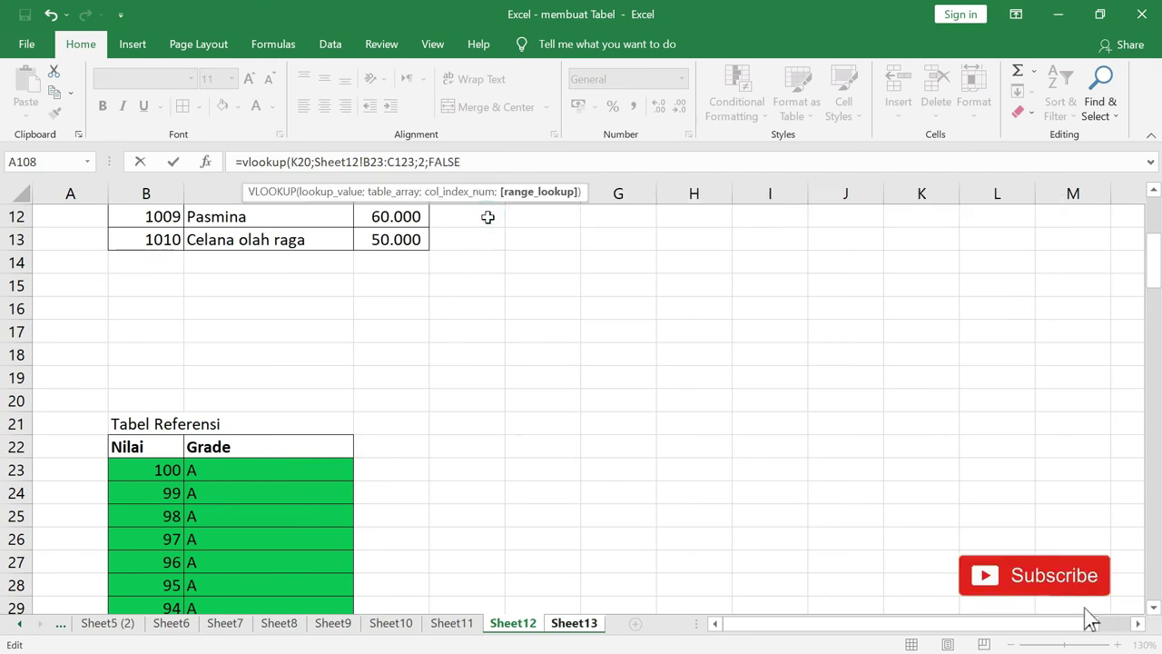
pyautogui.write(')')
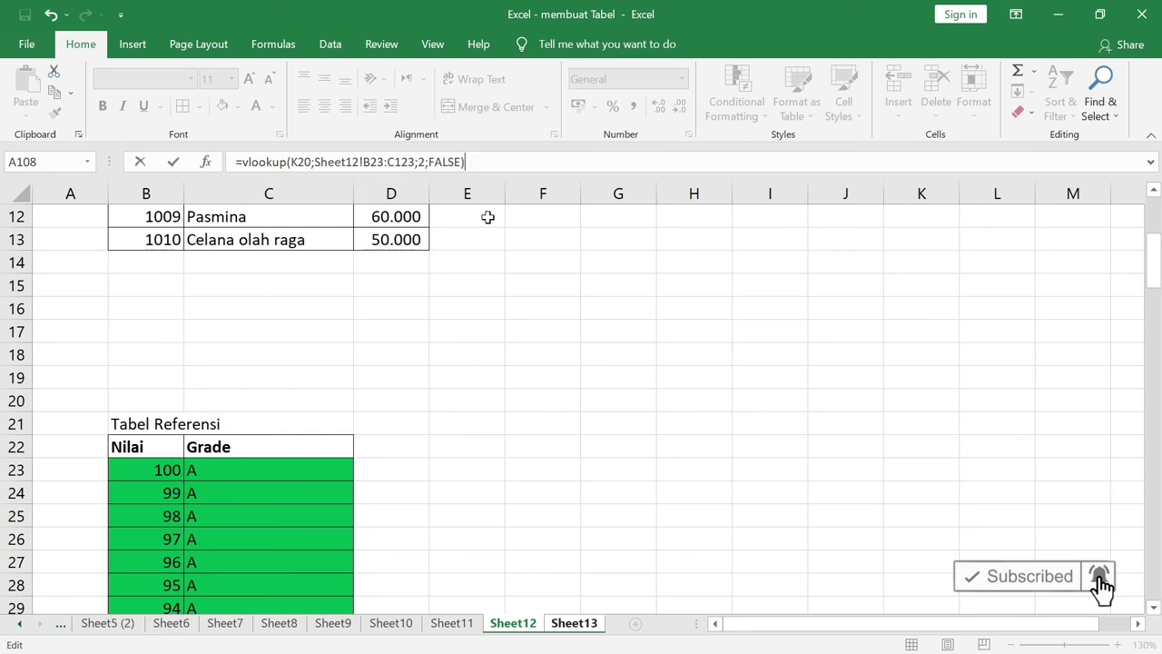
pyautogui.press('Return')
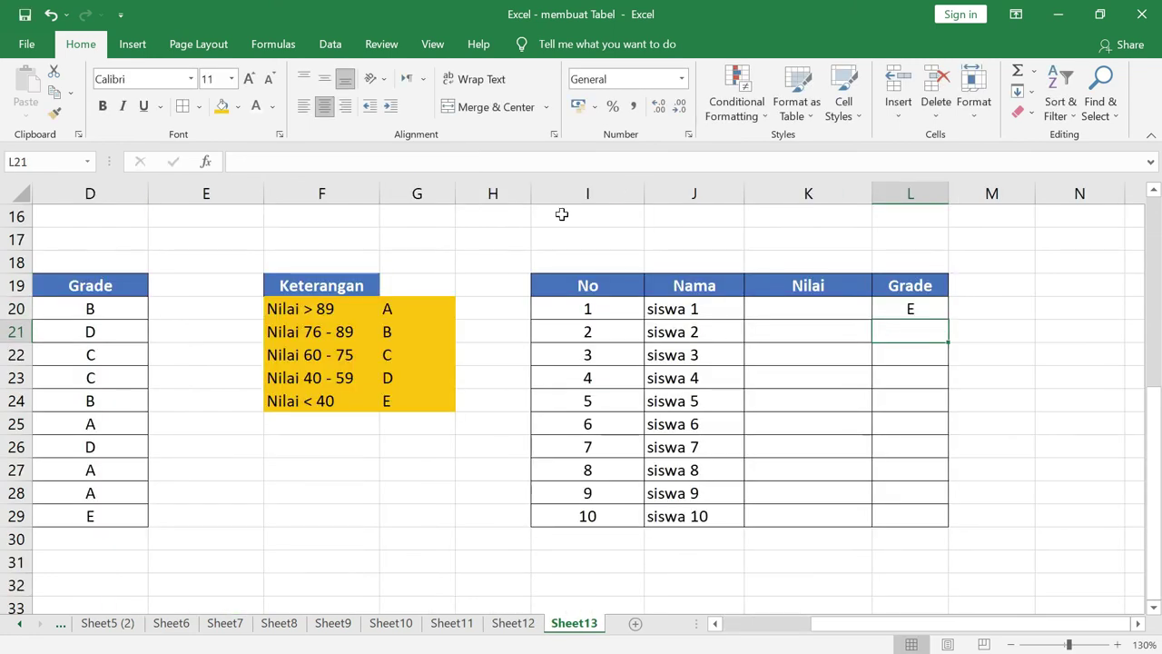
# Enter a test Nilai of 100 in K20
pyautogui.click(925, 308)
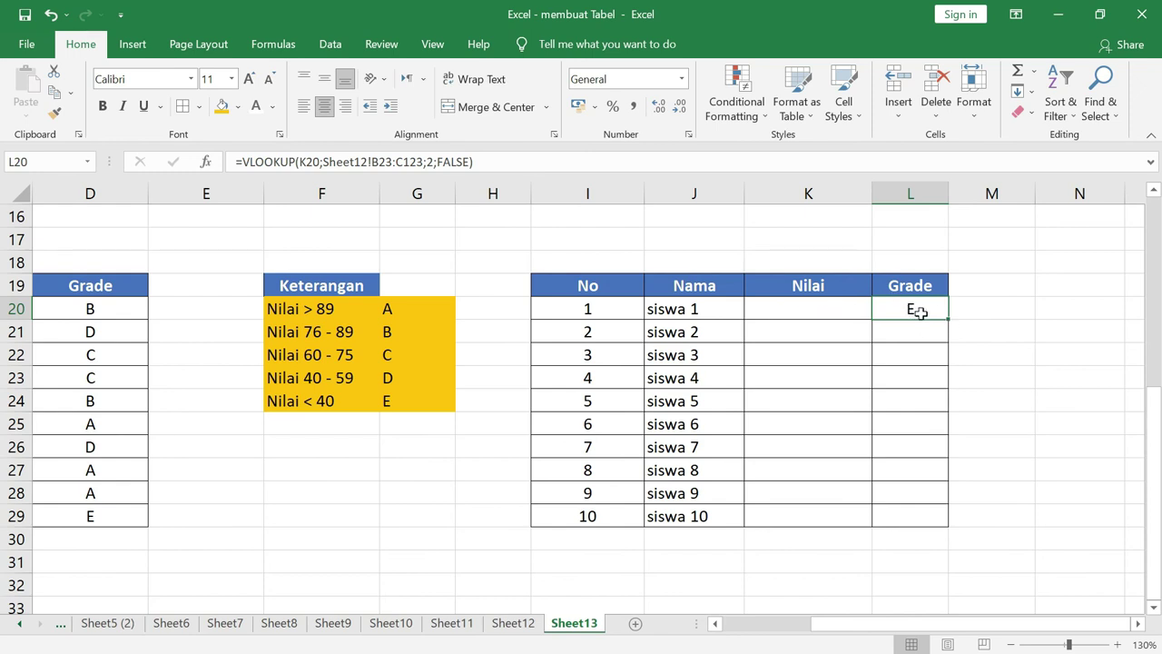
pyautogui.click(843, 308)
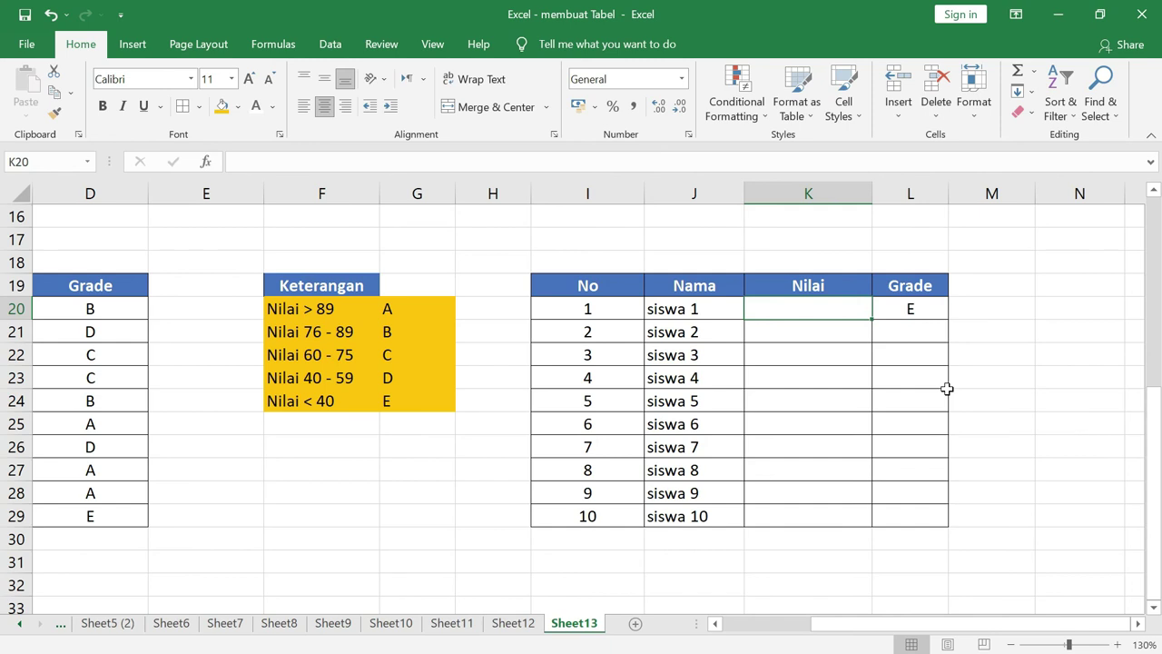
pyautogui.write('100')
pyautogui.press('Return')
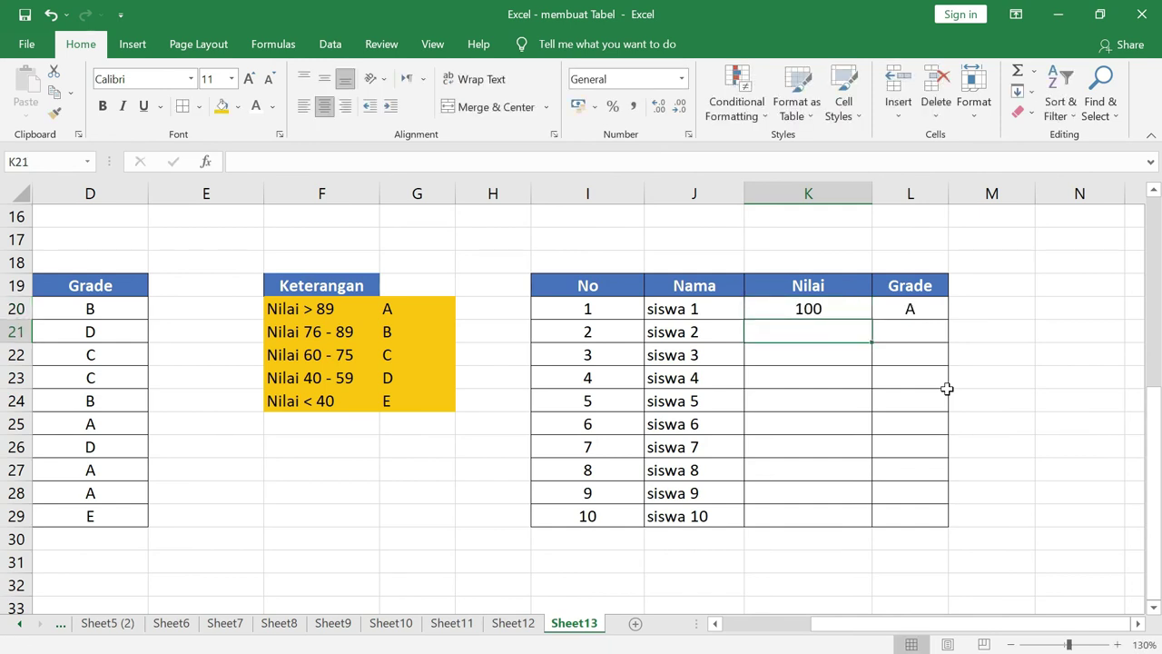
# Replace K20's Nilai with 50 and check that L20's grade becomes D
pyautogui.press('Up')
pyautogui.press('F2')
pyautogui.press('BackSpace')
pyautogui.press('BackSpace')
pyautogui.press('BackSpace')
pyautogui.write('50')
pyautogui.press('Return')
pyautogui.click(932, 313)
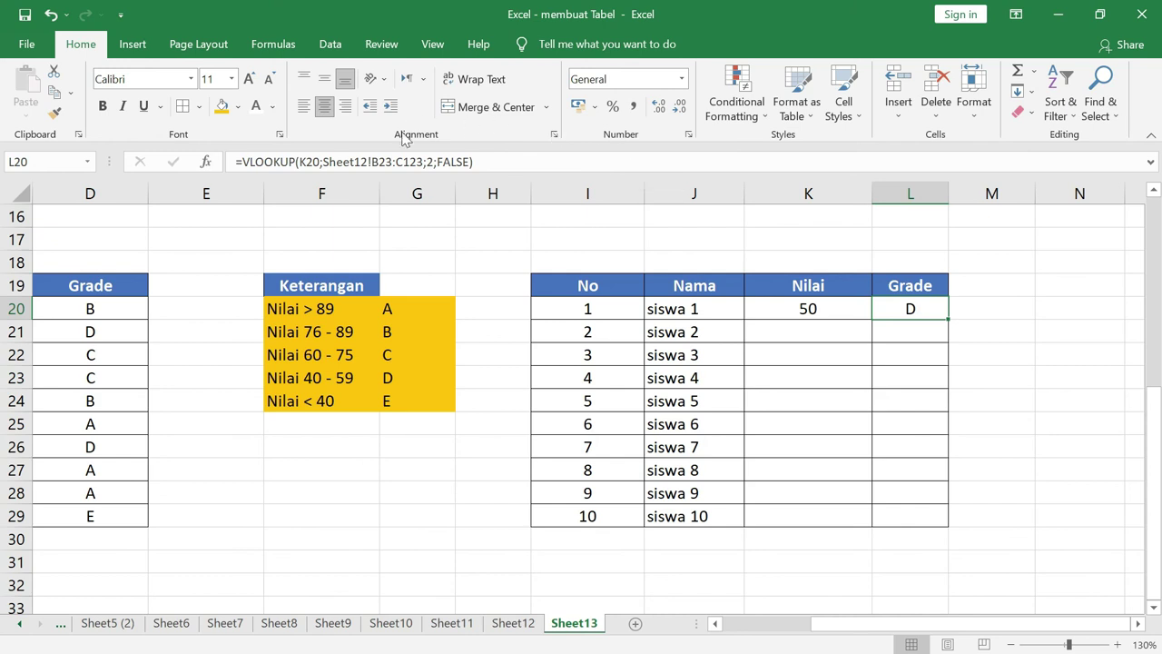
# Lock the lookup range as Sheet12!$B$23:$C$123 and fill L20's formula down to L29
pyautogui.click(391, 162)
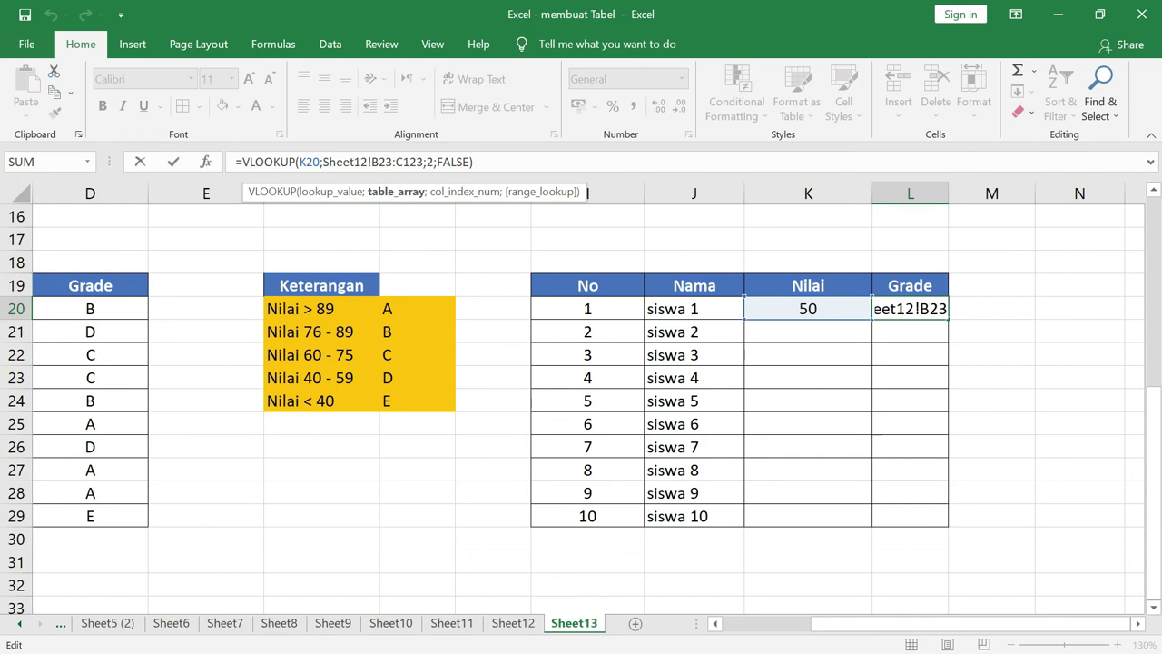
pyautogui.press('F4')
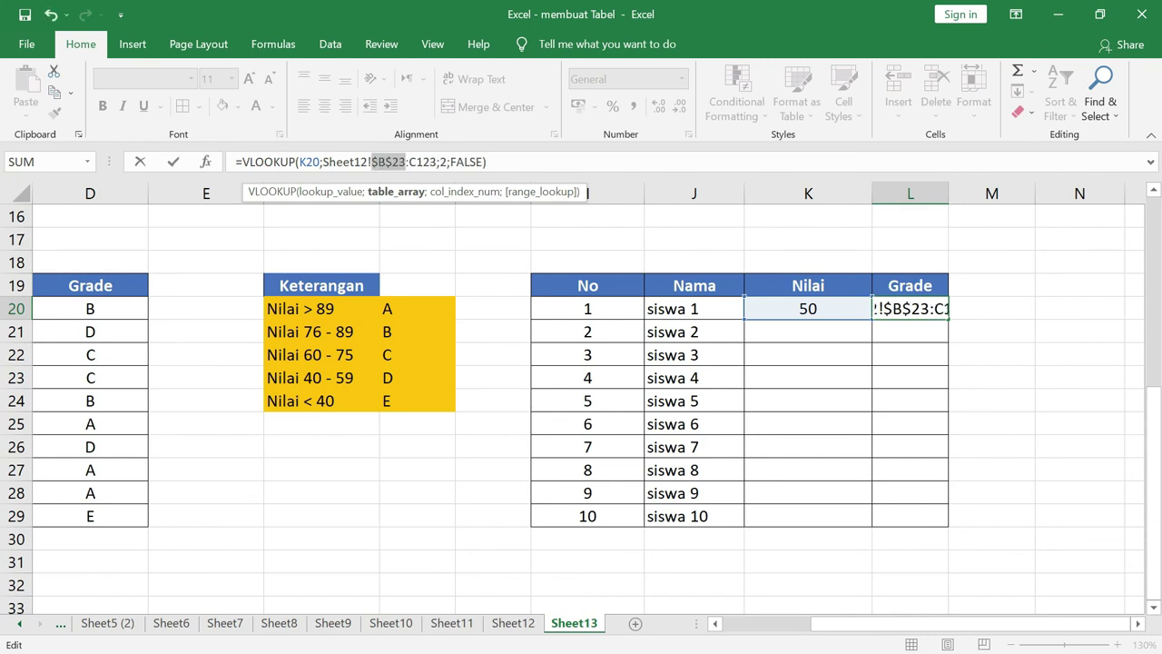
pyautogui.click(424, 162)
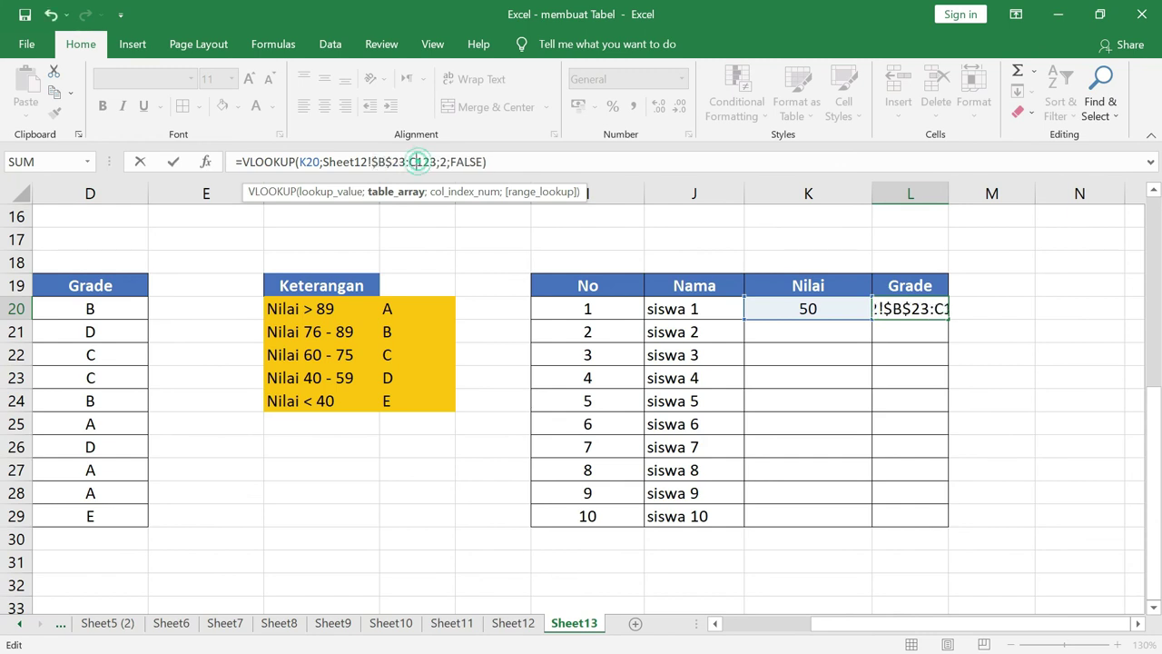
pyautogui.press('F4')
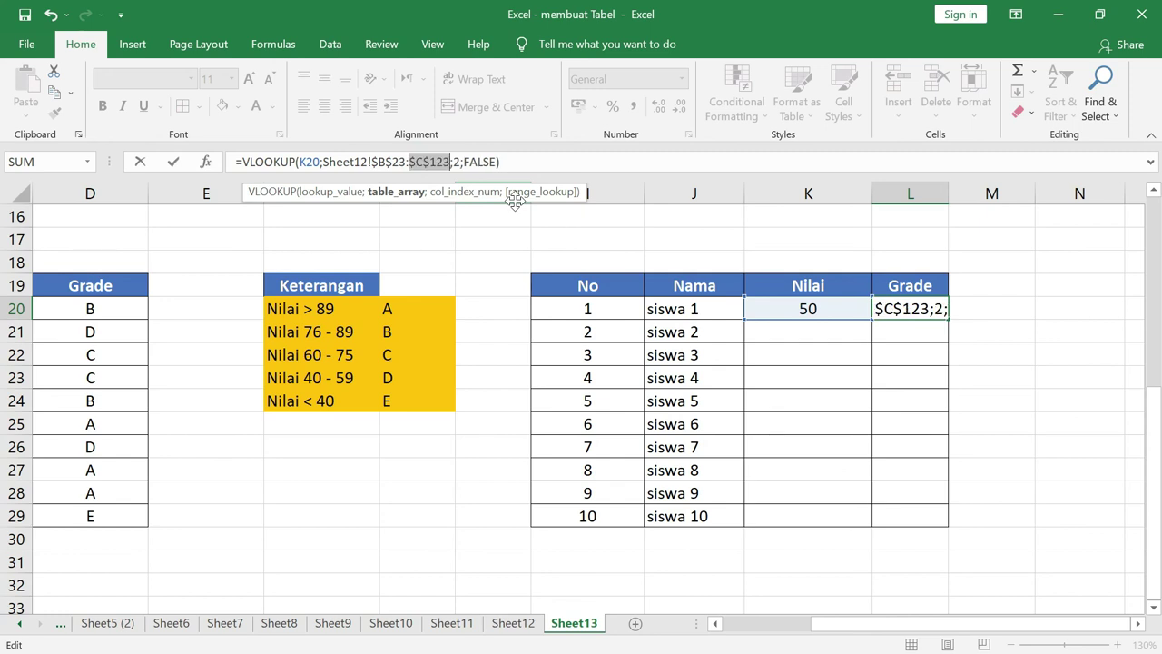
pyautogui.press('Return')
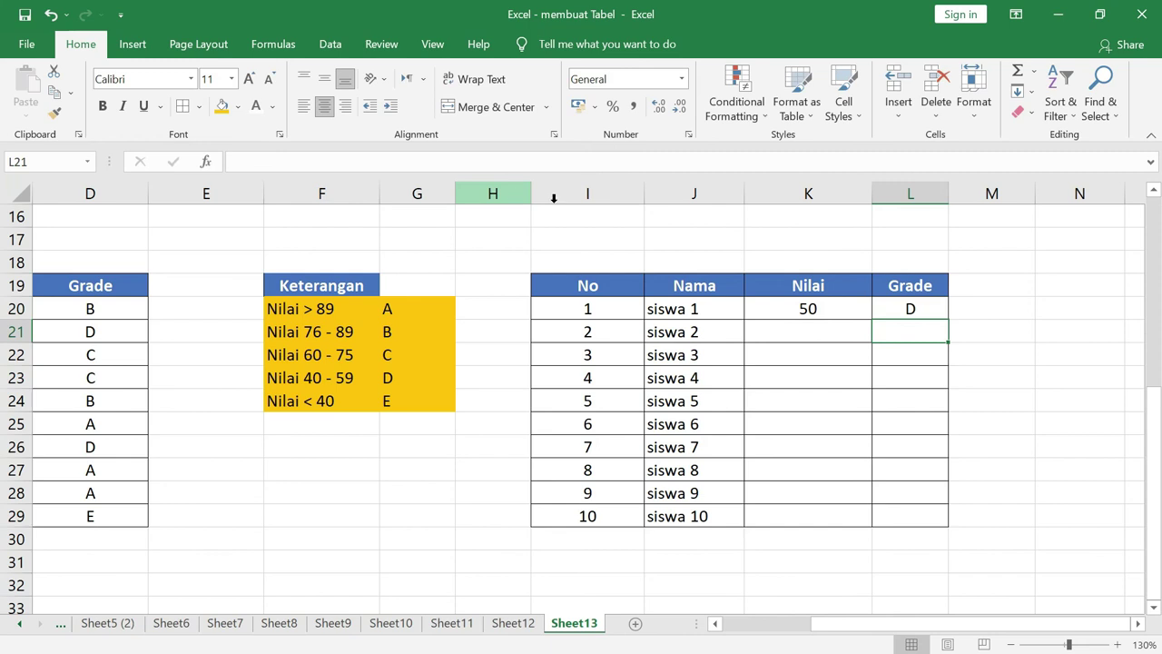
pyautogui.click(912, 310)
pyautogui.moveTo(949, 326); pyautogui.dragTo(952, 525)
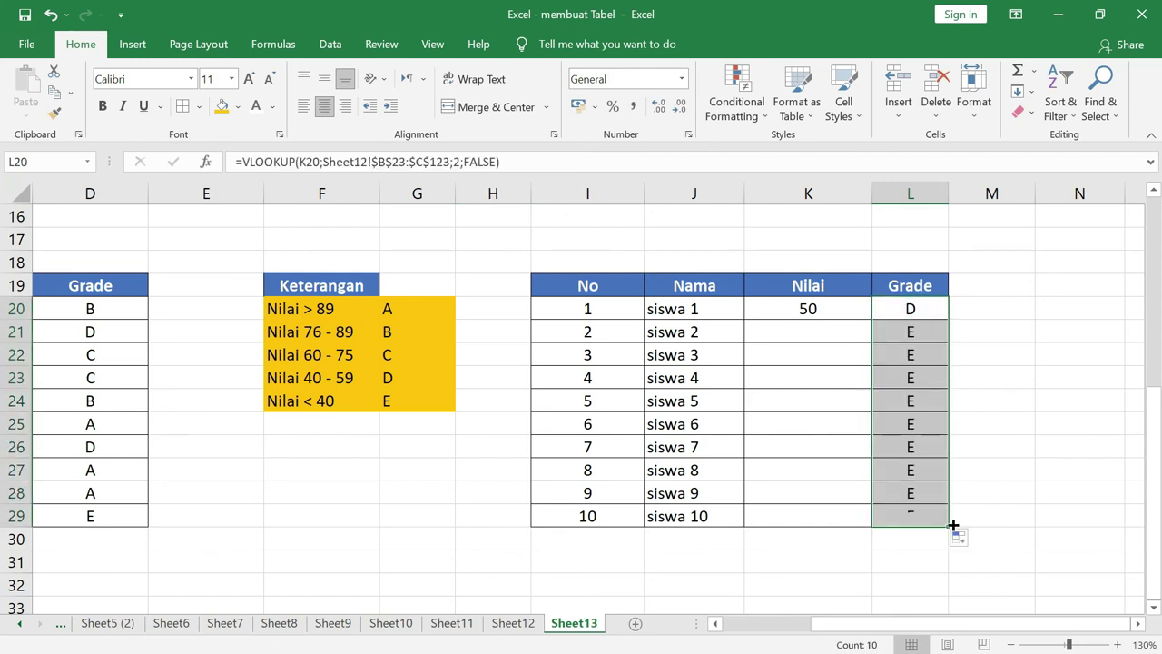
# Copy the left table's scores C20:C29 into the Nilai column starting at K20
pyautogui.click(827, 333)
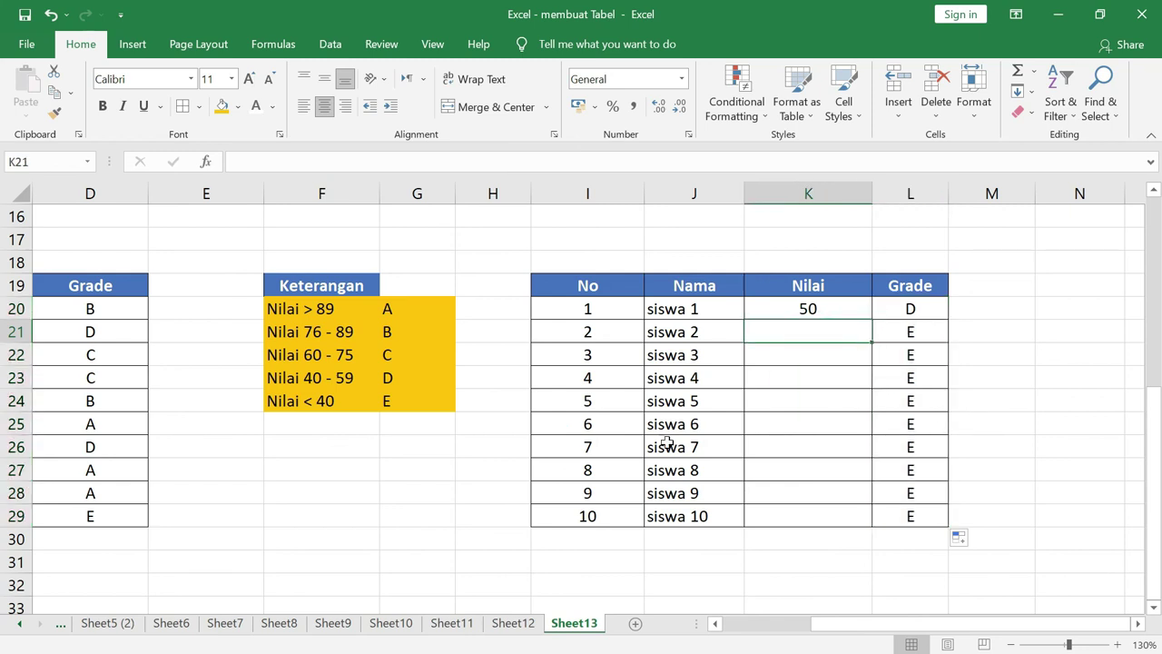
pyautogui.moveTo(871, 626); pyautogui.dragTo(780, 634)
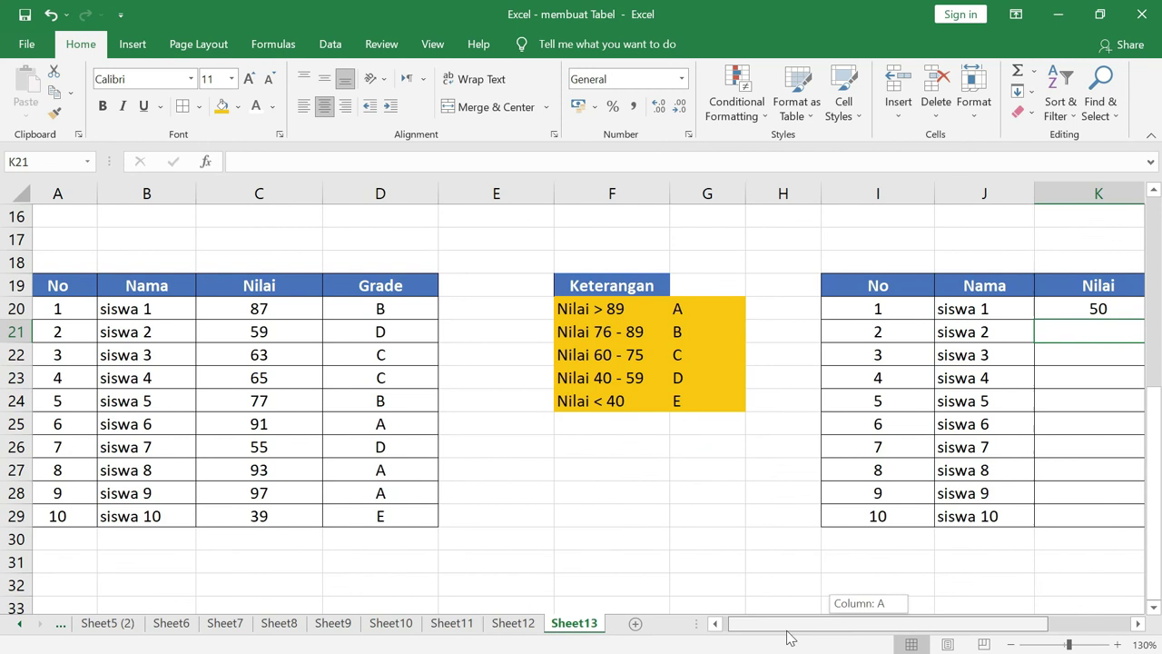
pyautogui.moveTo(283, 310); pyautogui.dragTo(287, 516)
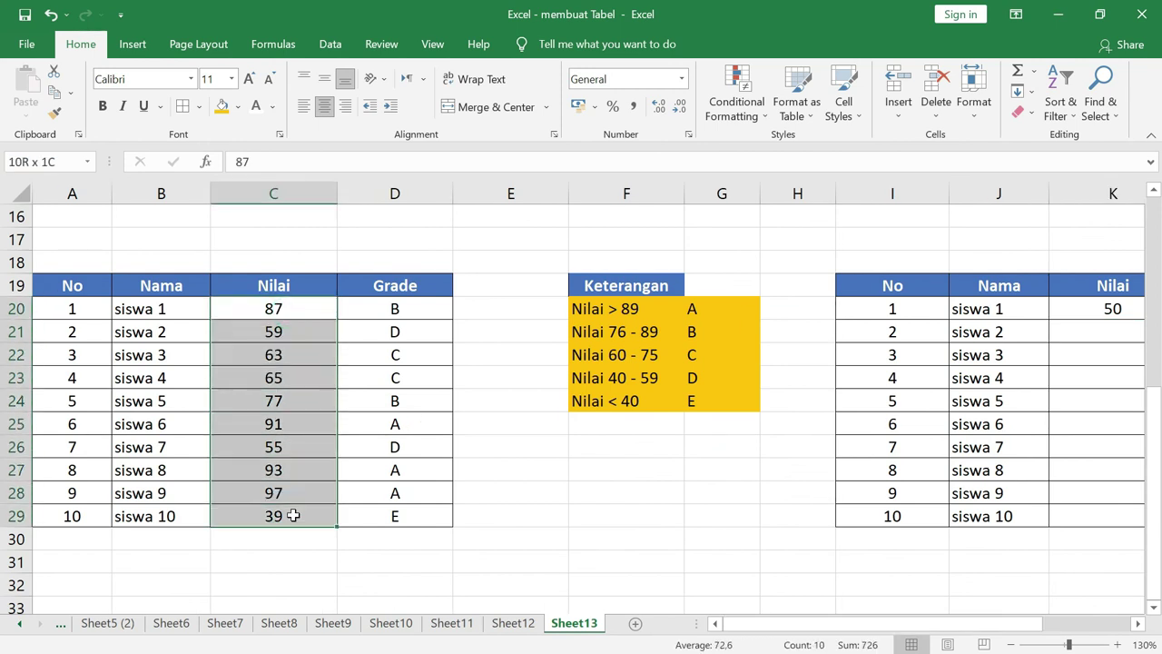
pyautogui.hotkey('ctrl', 'c')
pyautogui.moveTo(904, 625); pyautogui.dragTo(999, 624)
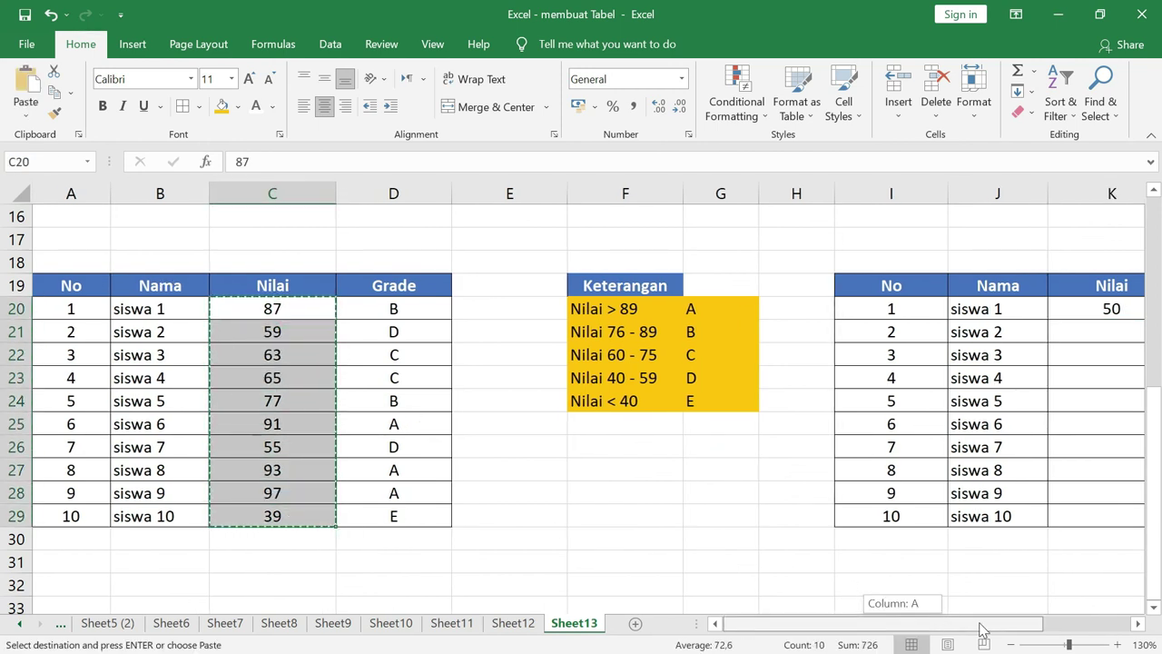
pyautogui.click(831, 306)
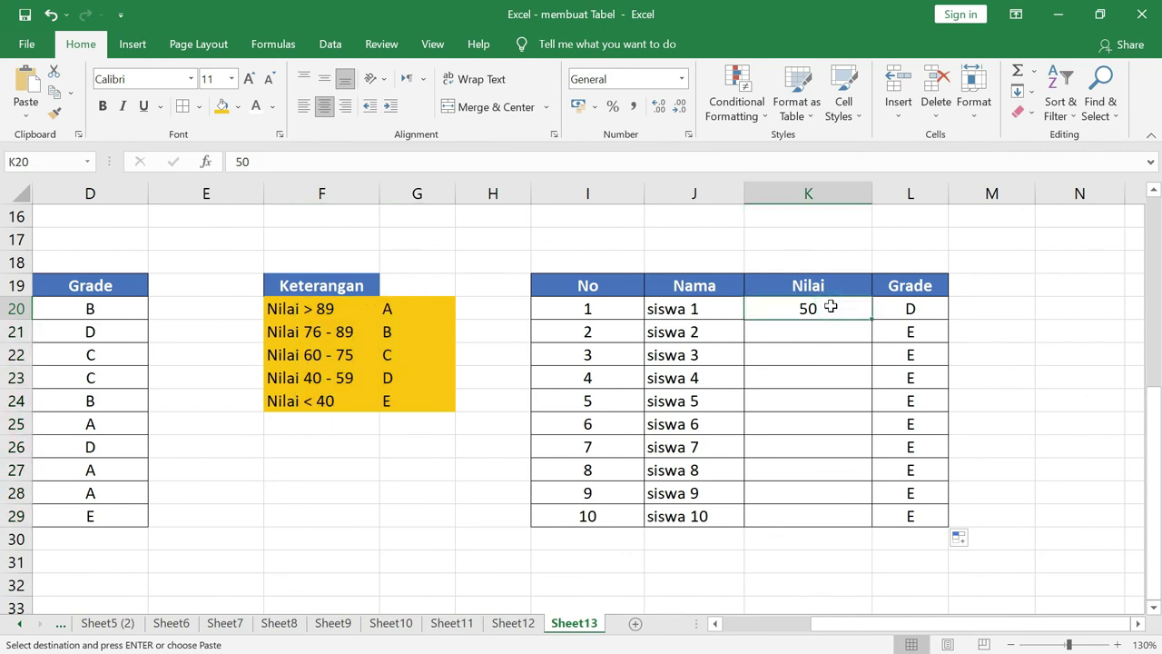
pyautogui.hotkey('ctrl', 'v')
# Clear K21:K29, leaving only Nilai 87 in K20
pyautogui.click(1029, 414)
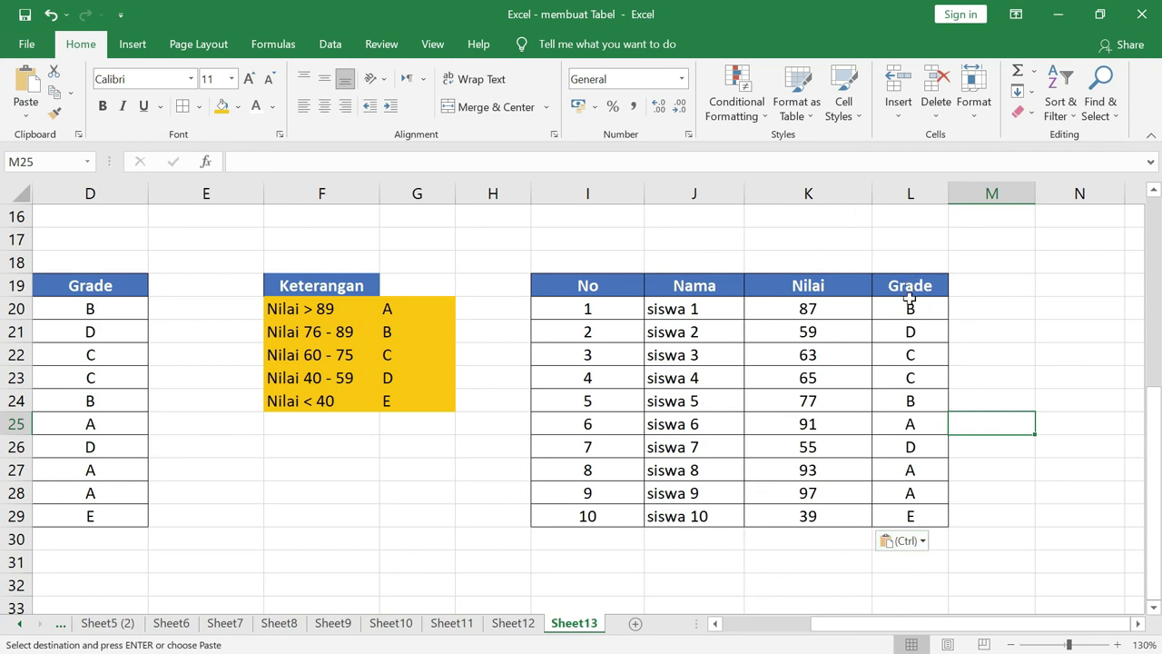
pyautogui.moveTo(826, 331); pyautogui.dragTo(841, 519)
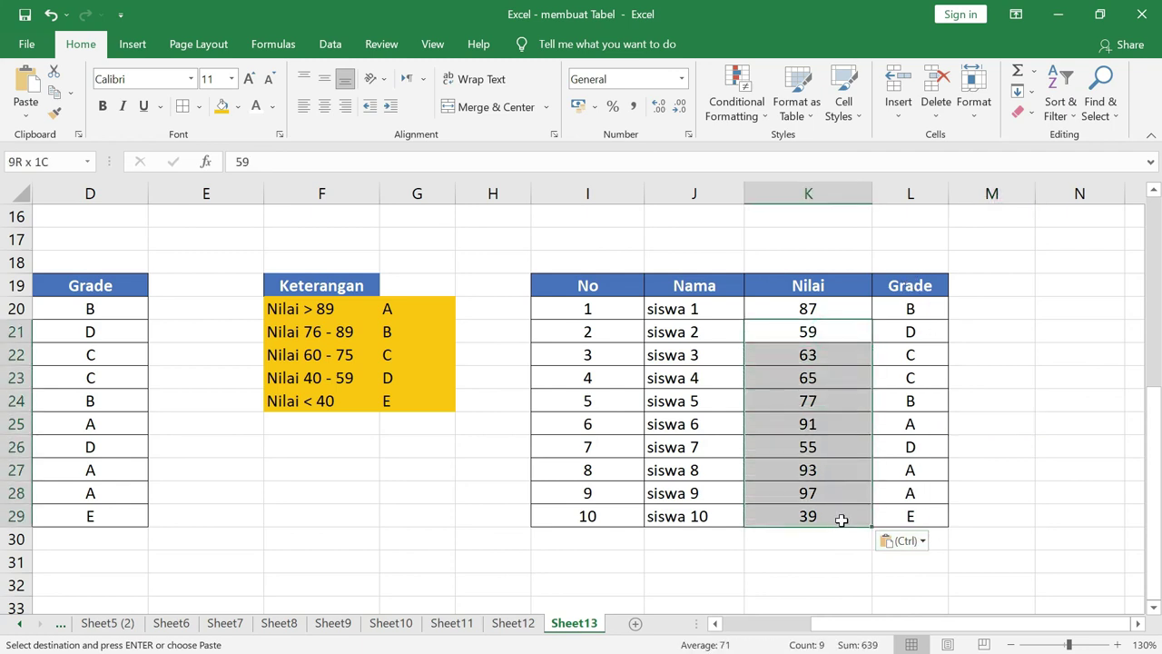
pyautogui.press('Delete')
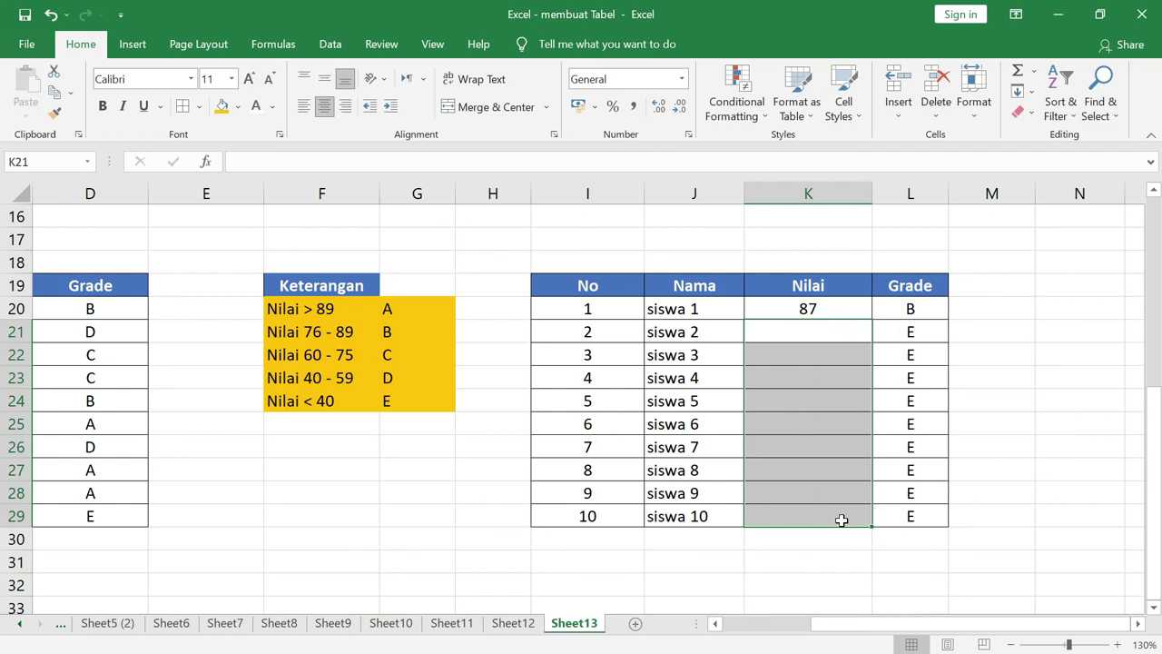
# Wrap L20's lookup as =IF(K20="";"";VLOOKUP(...)) so an empty Nilai gives a blank Grade
pyautogui.click(923, 332)
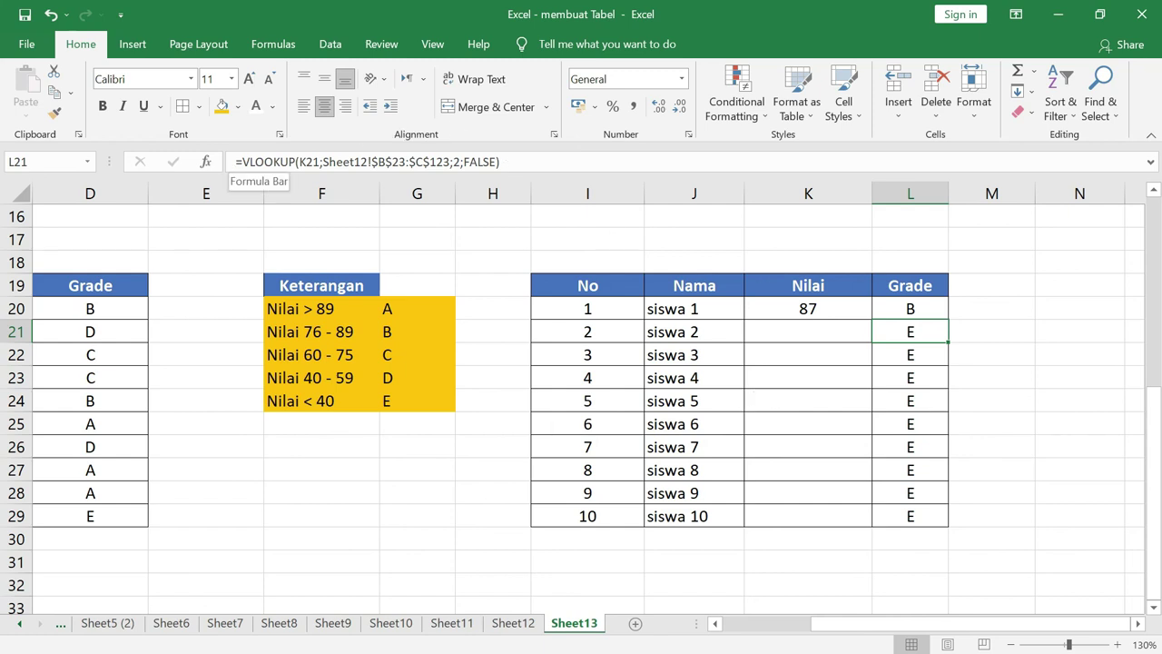
pyautogui.click(908, 307)
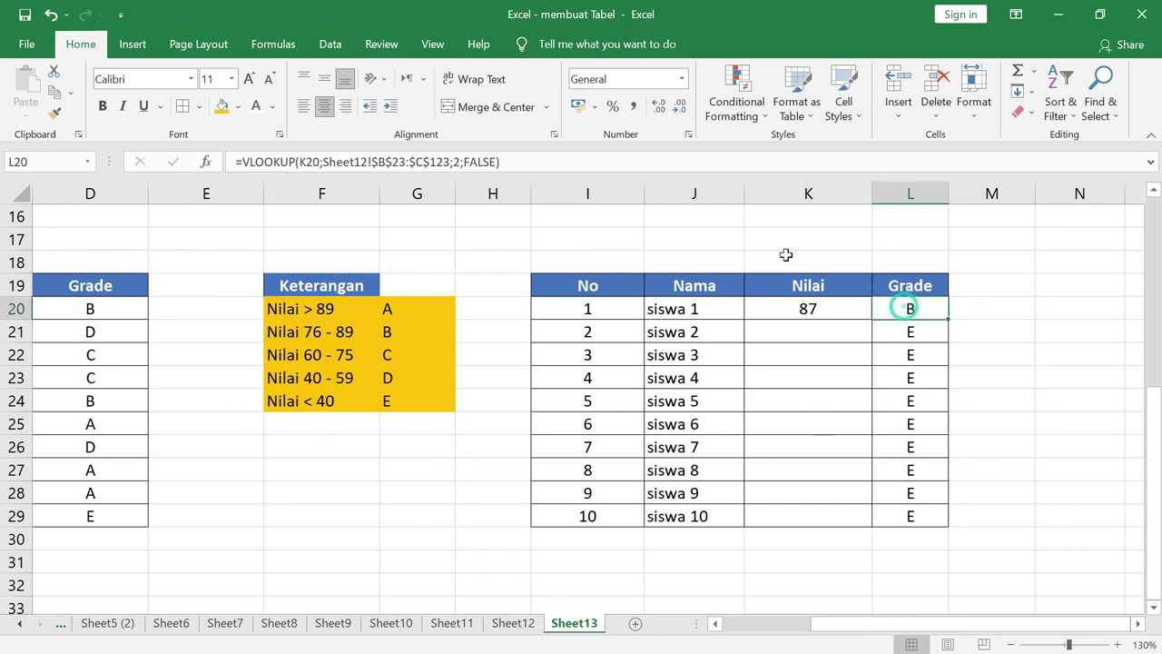
pyautogui.click(239, 162)
pyautogui.write('if(')
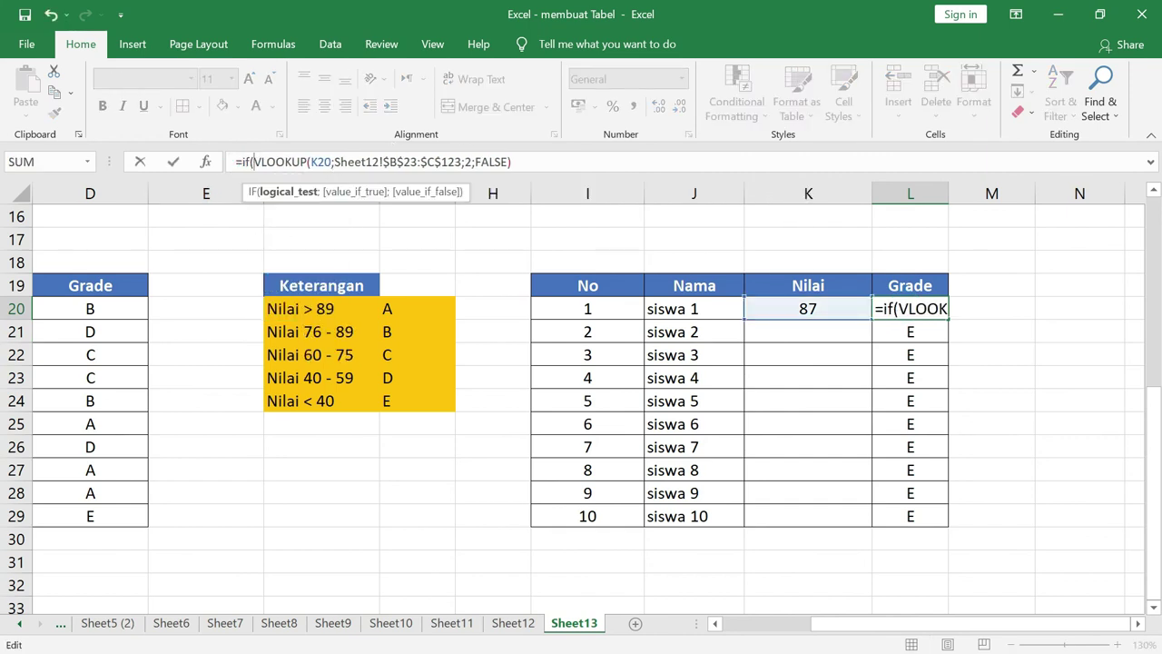
pyautogui.click(829, 309)
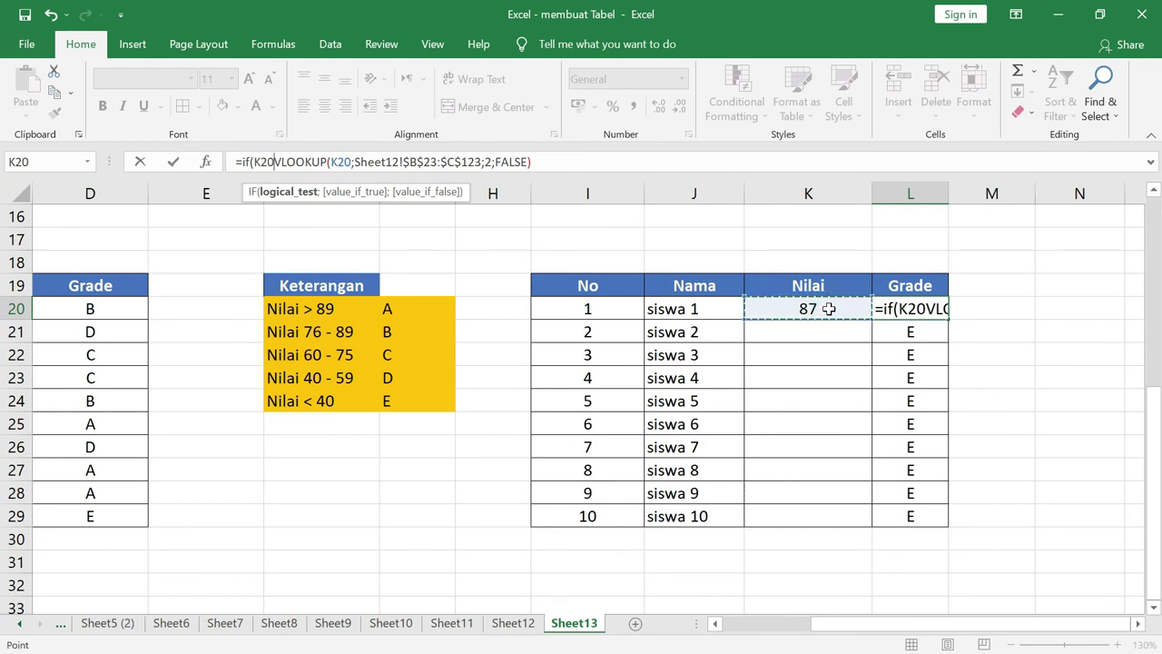
pyautogui.write('=""')
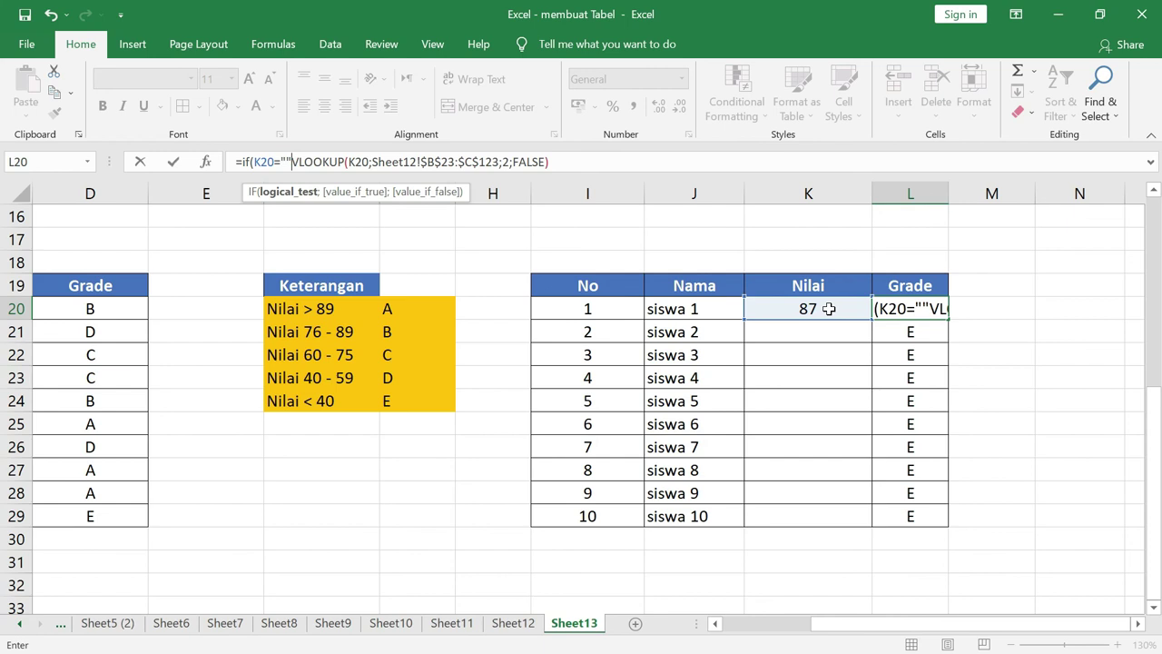
pyautogui.write(';""')
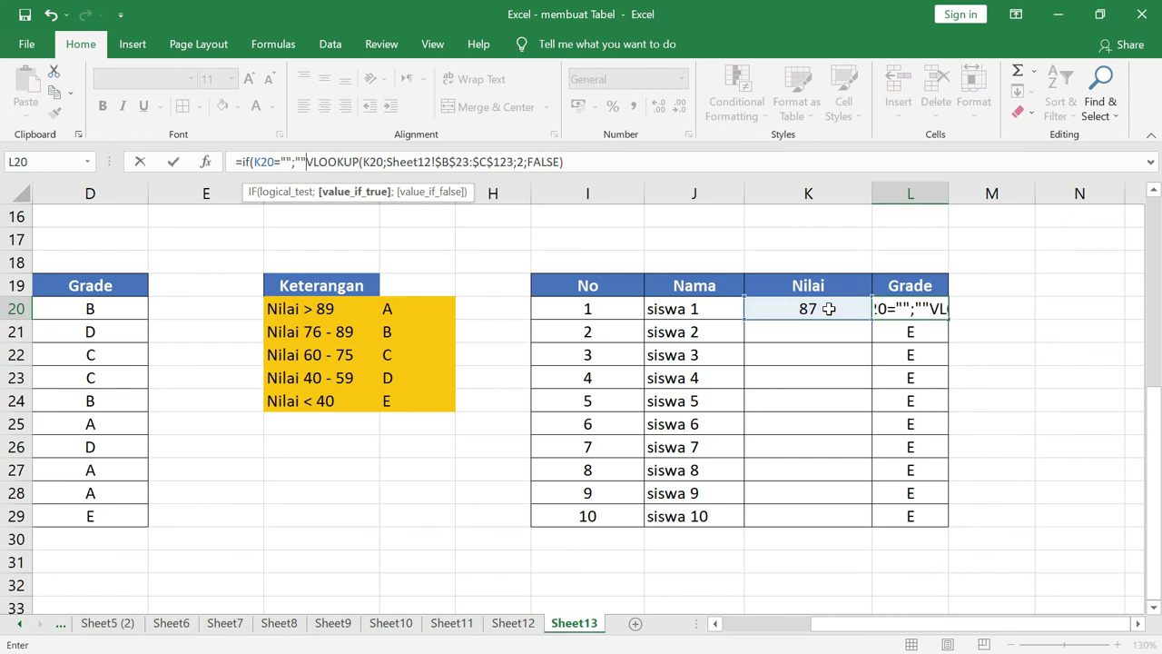
pyautogui.write(';')
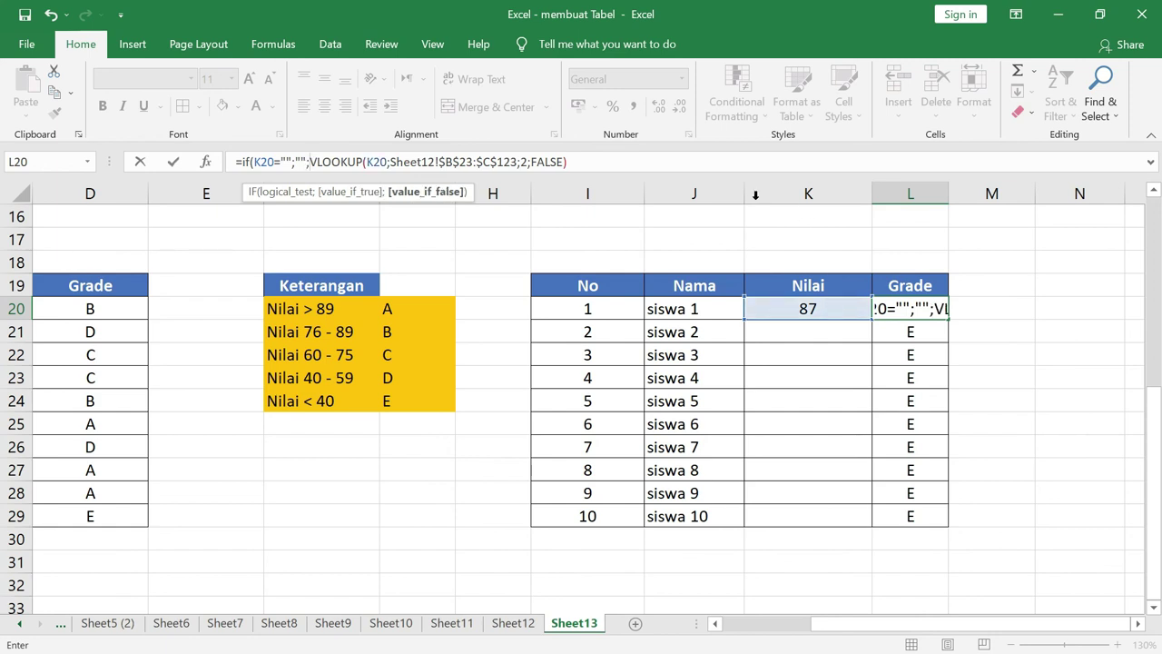
pyautogui.click(632, 160)
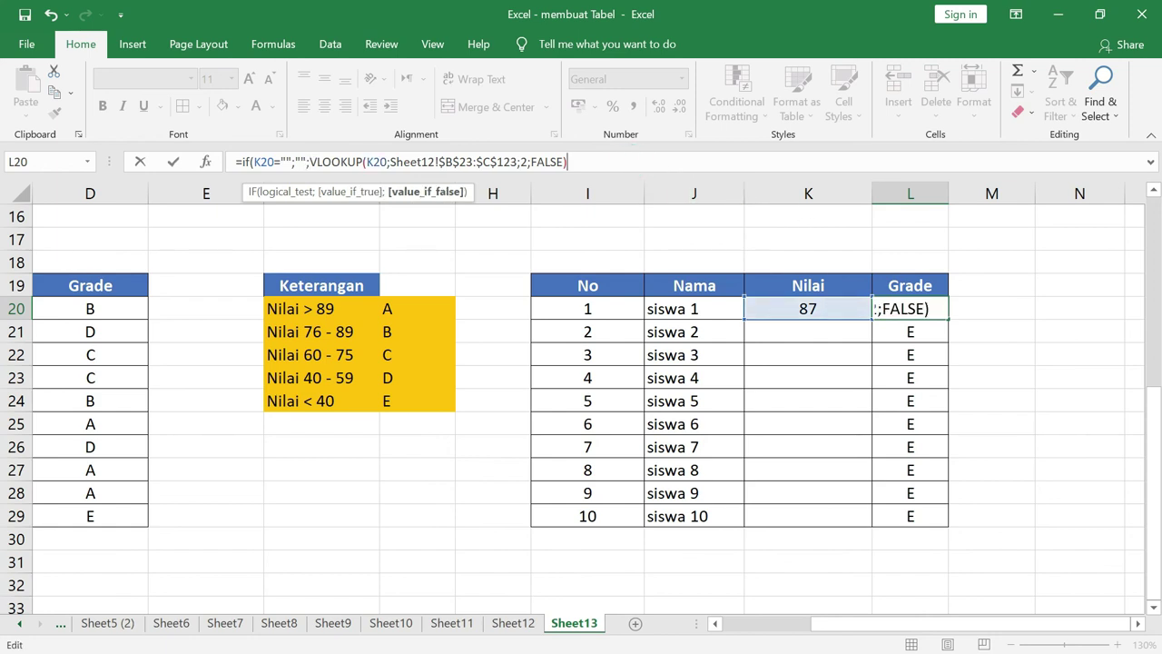
pyautogui.write(')')
pyautogui.press('Return')
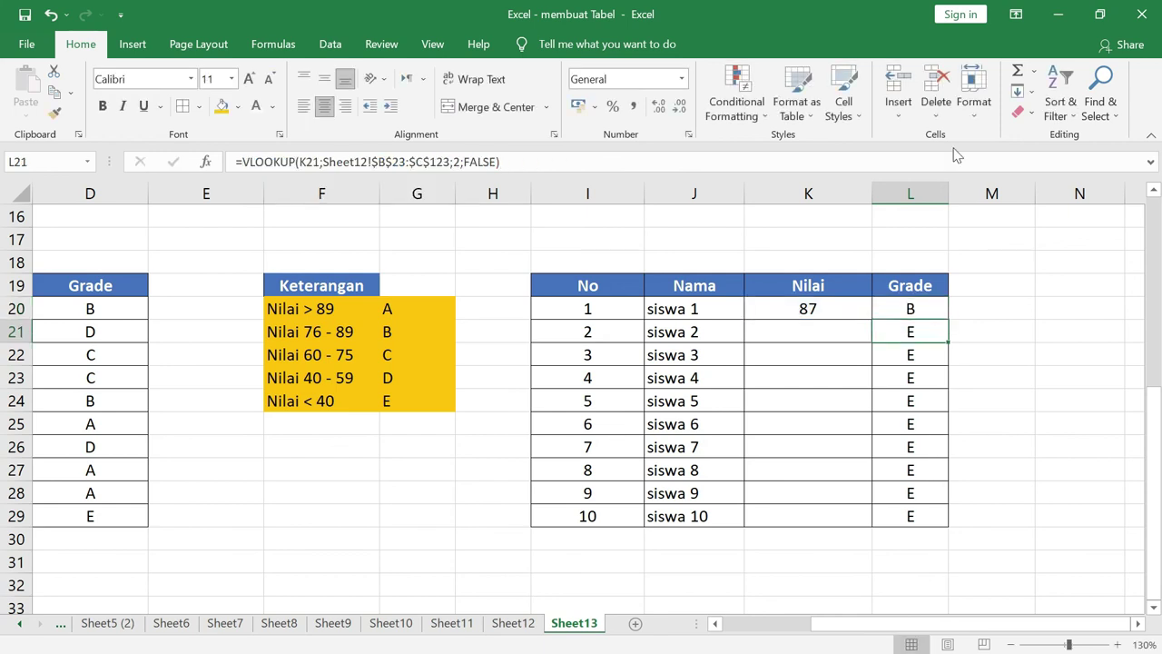
pyautogui.click(938, 312)
# Fill the IF-wrapped Grade formula from L20 down to L29 and check the blank results
pyautogui.moveTo(946, 319); pyautogui.dragTo(962, 518)
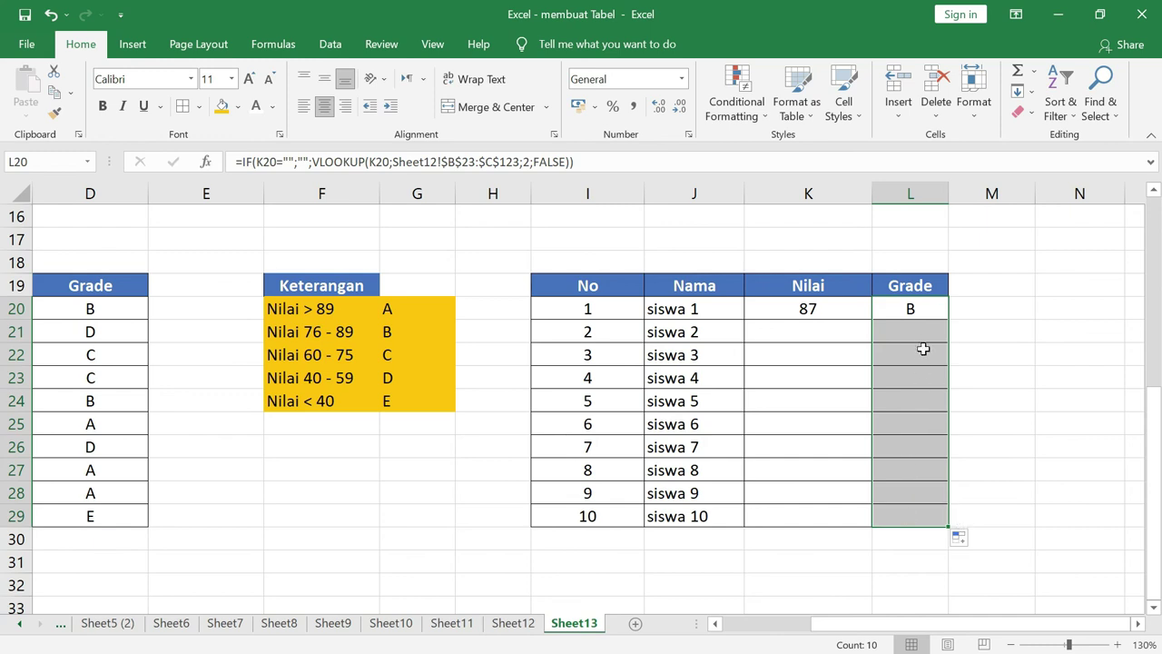
pyautogui.click(928, 336)
pyautogui.click(919, 355)
pyautogui.click(915, 377)
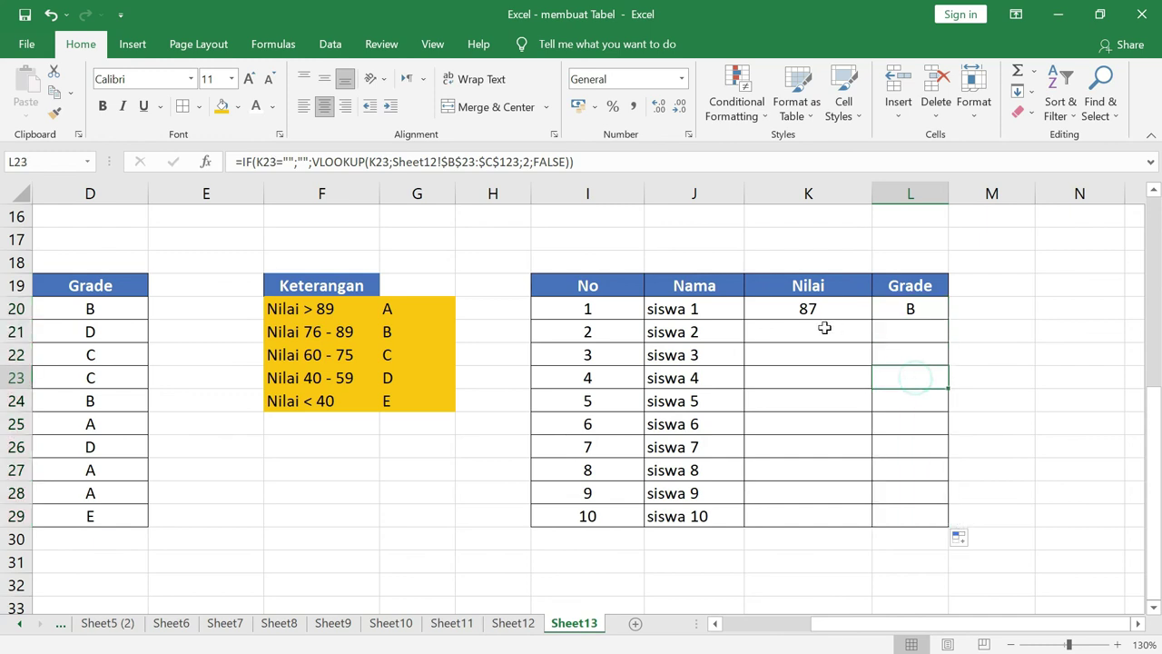
# Enter Nilai 50 in K21 and 39 in K22 for siswa 2 and 3
pyautogui.click(822, 328)
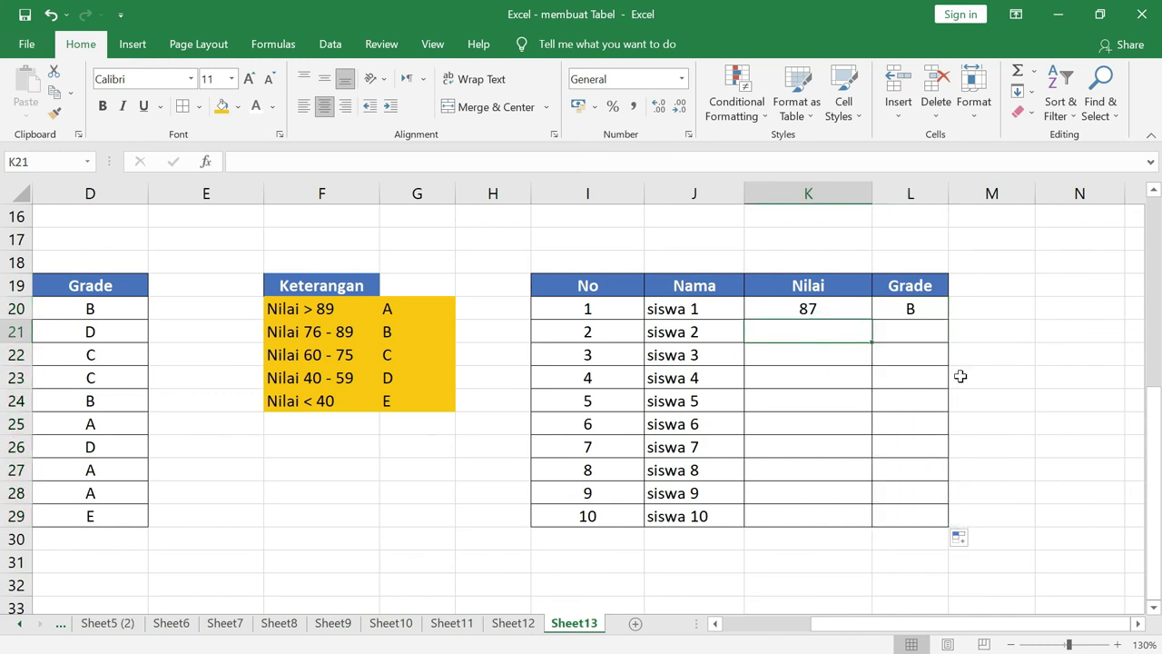
pyautogui.write('50')
pyautogui.press('Return')
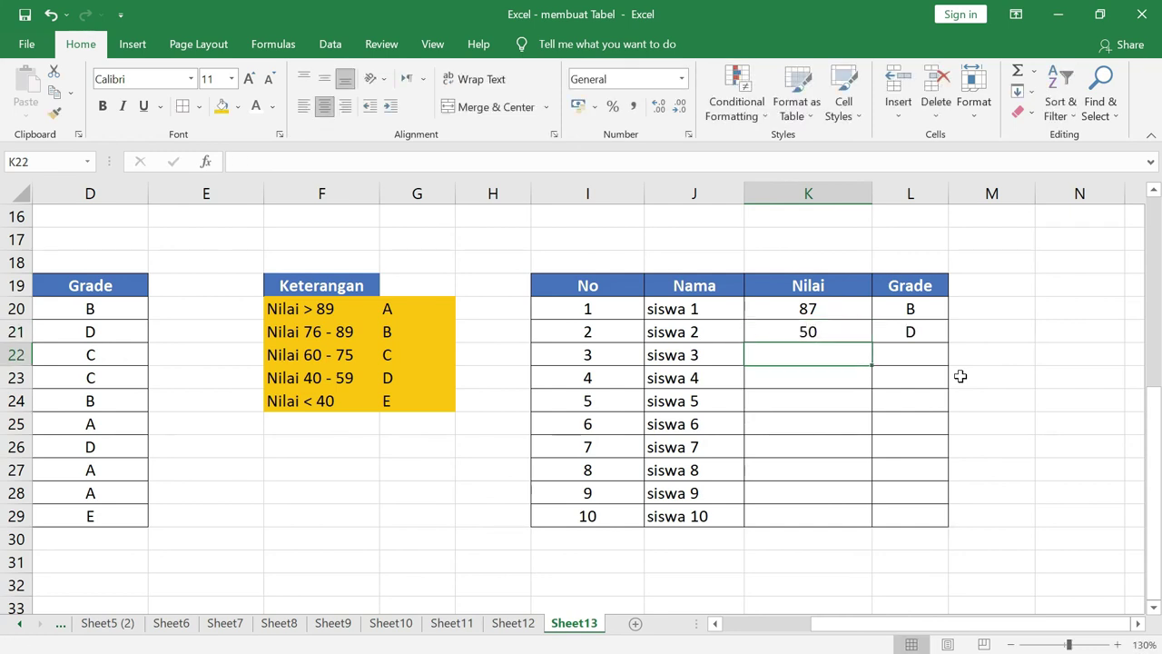
pyautogui.write('39')
pyautogui.press('Return')
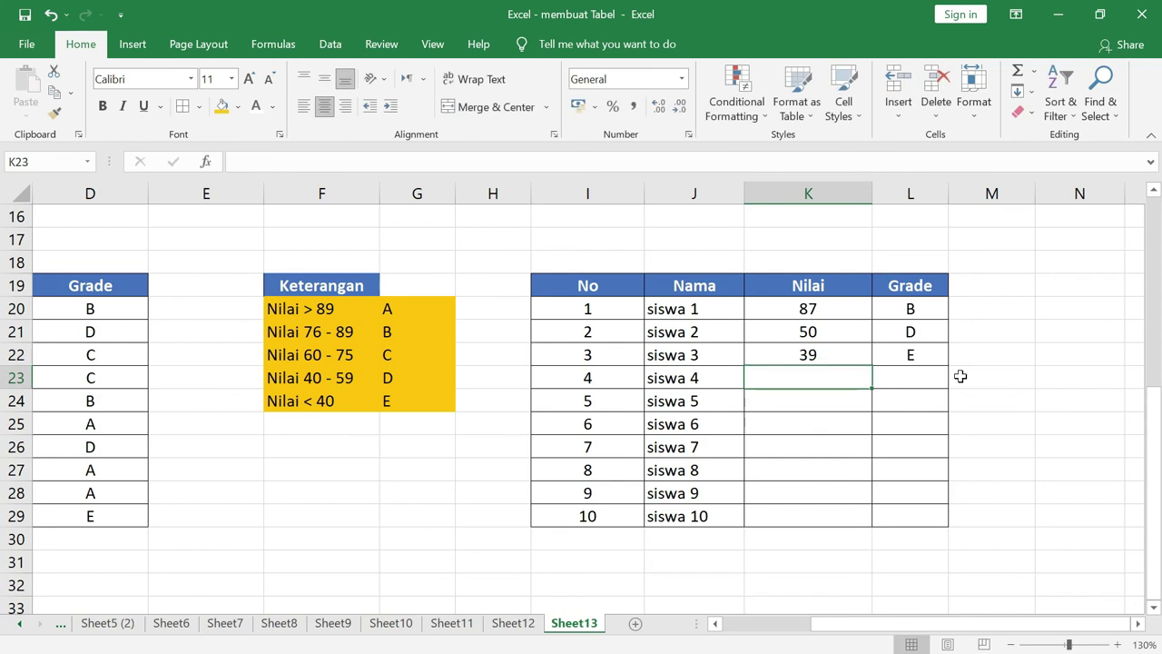